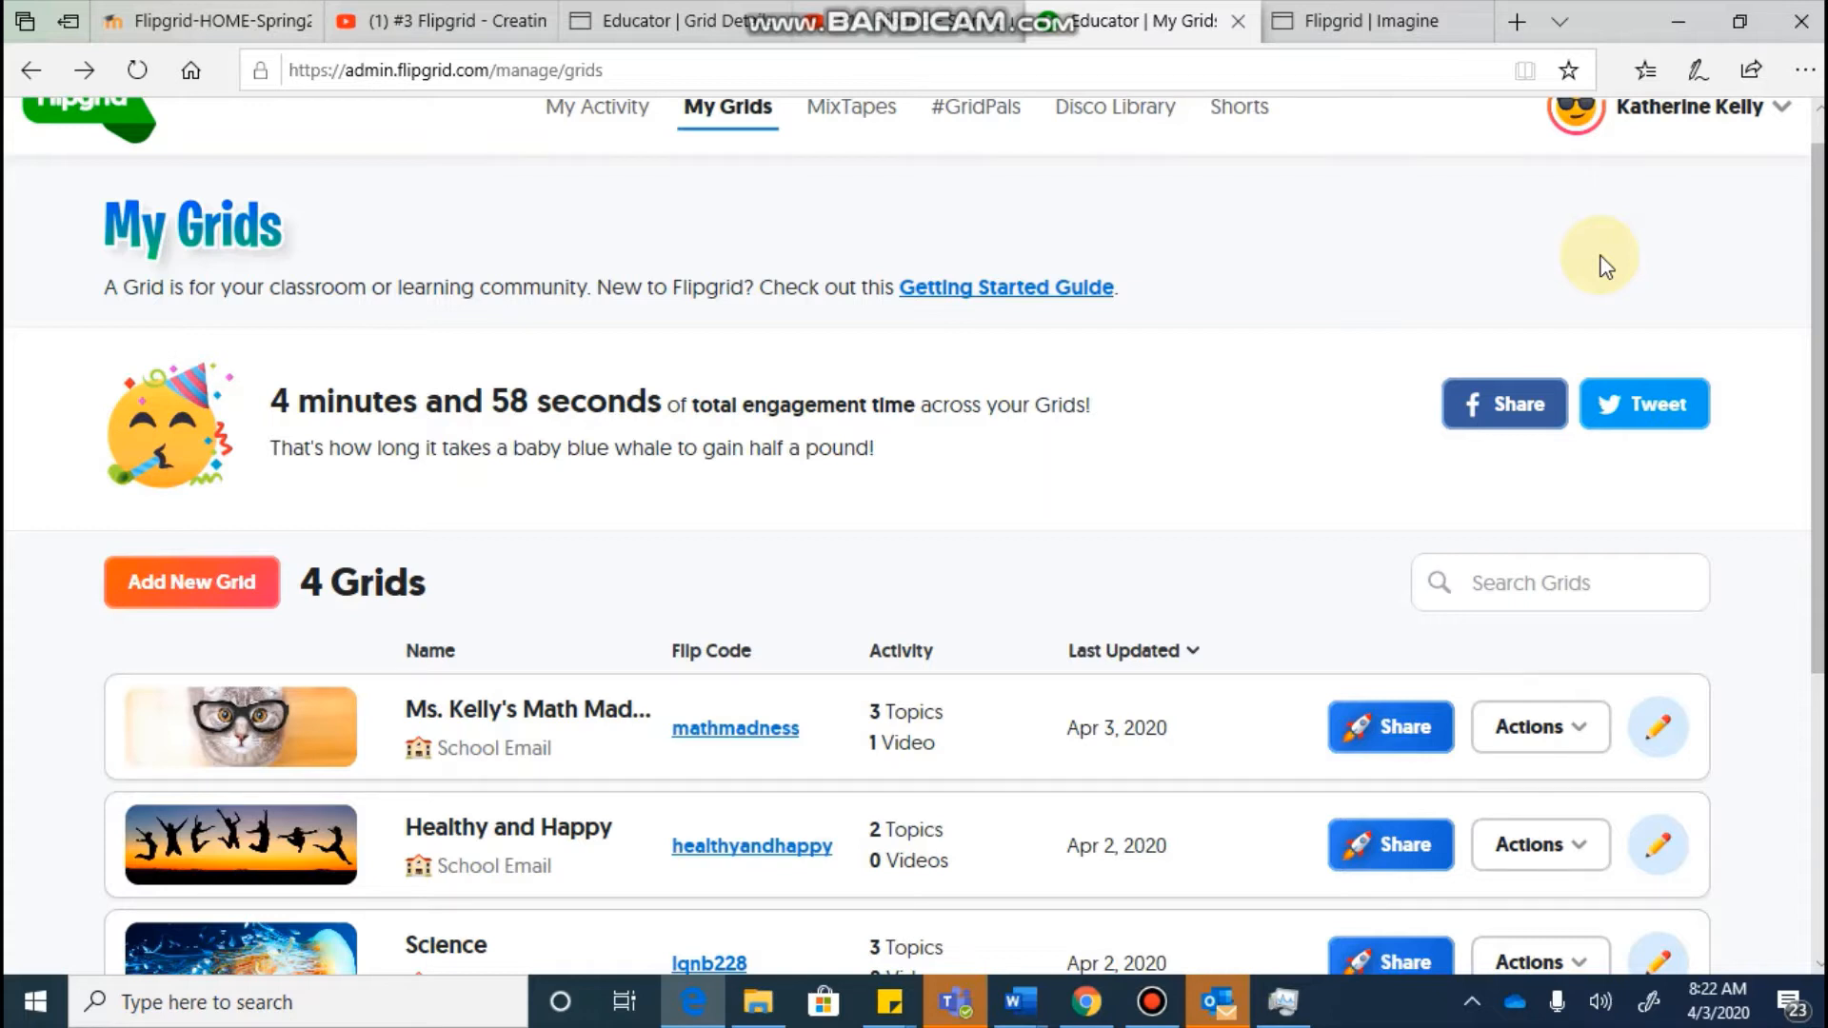
# Step: Open the Math Madness grid's details page
pyautogui.scroll(1, 1606, 266)
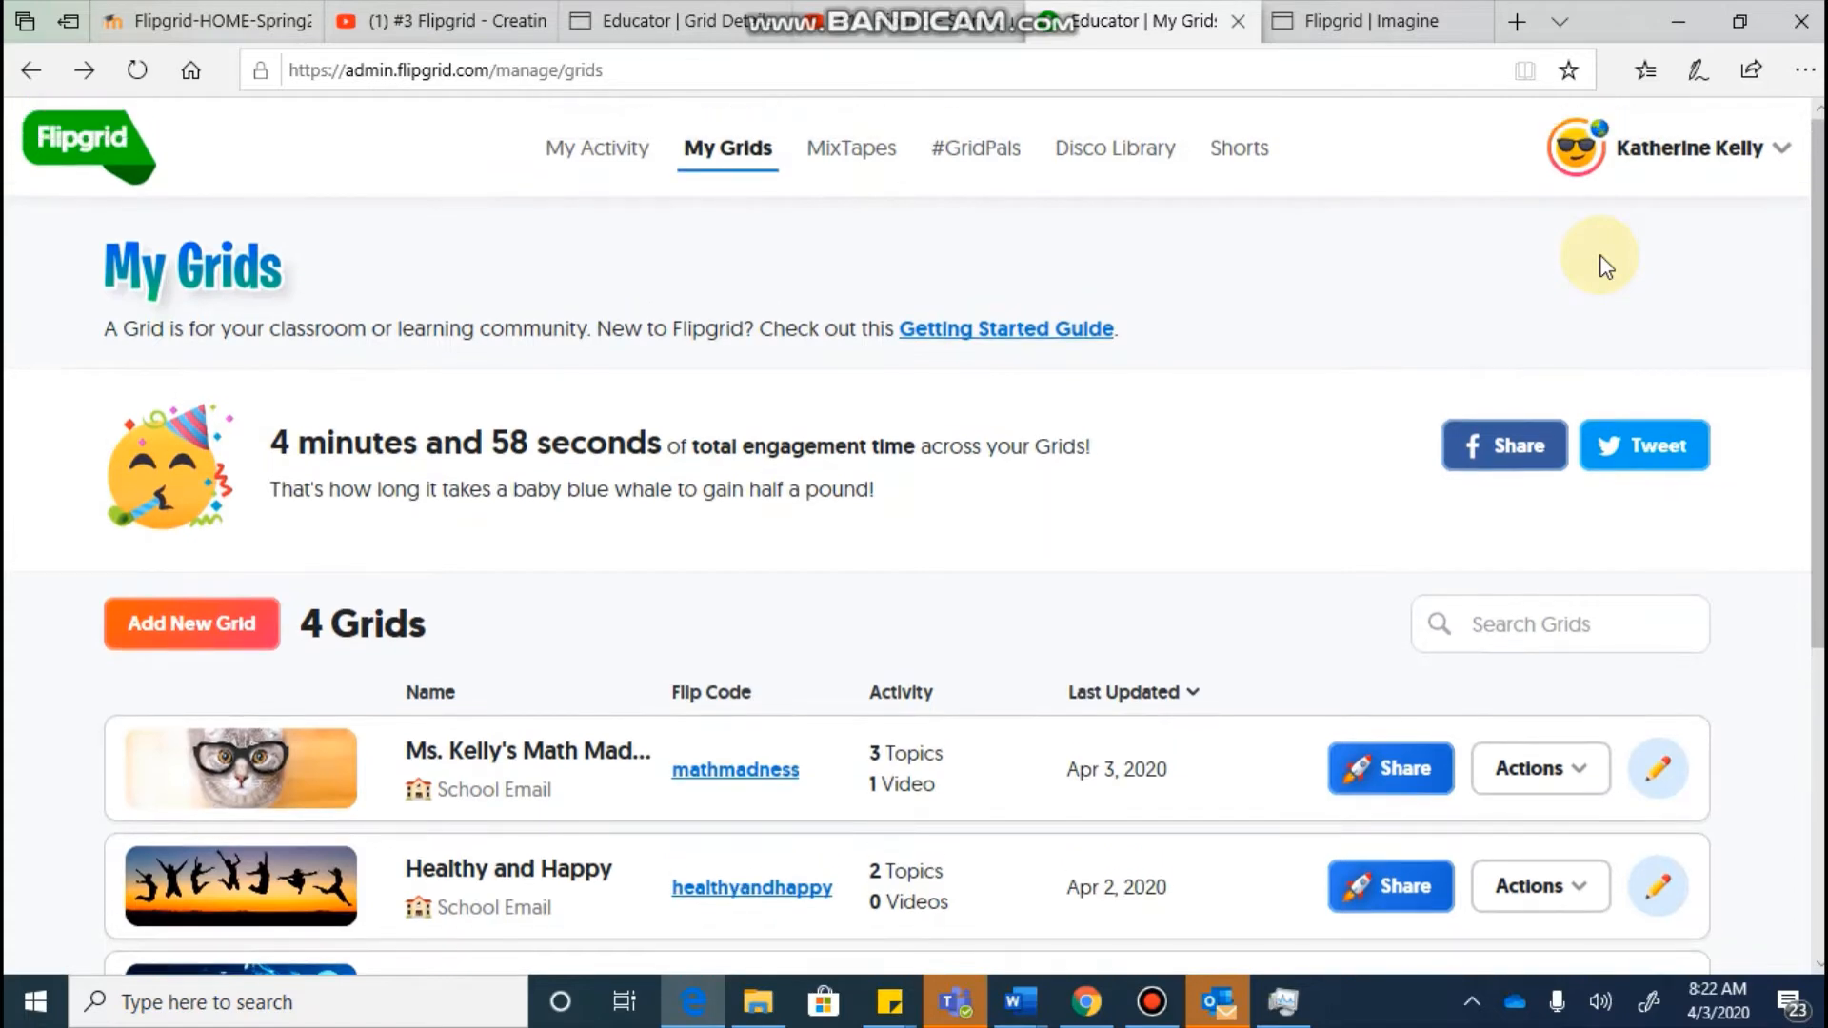
pyautogui.scroll(-3, 1606, 266)
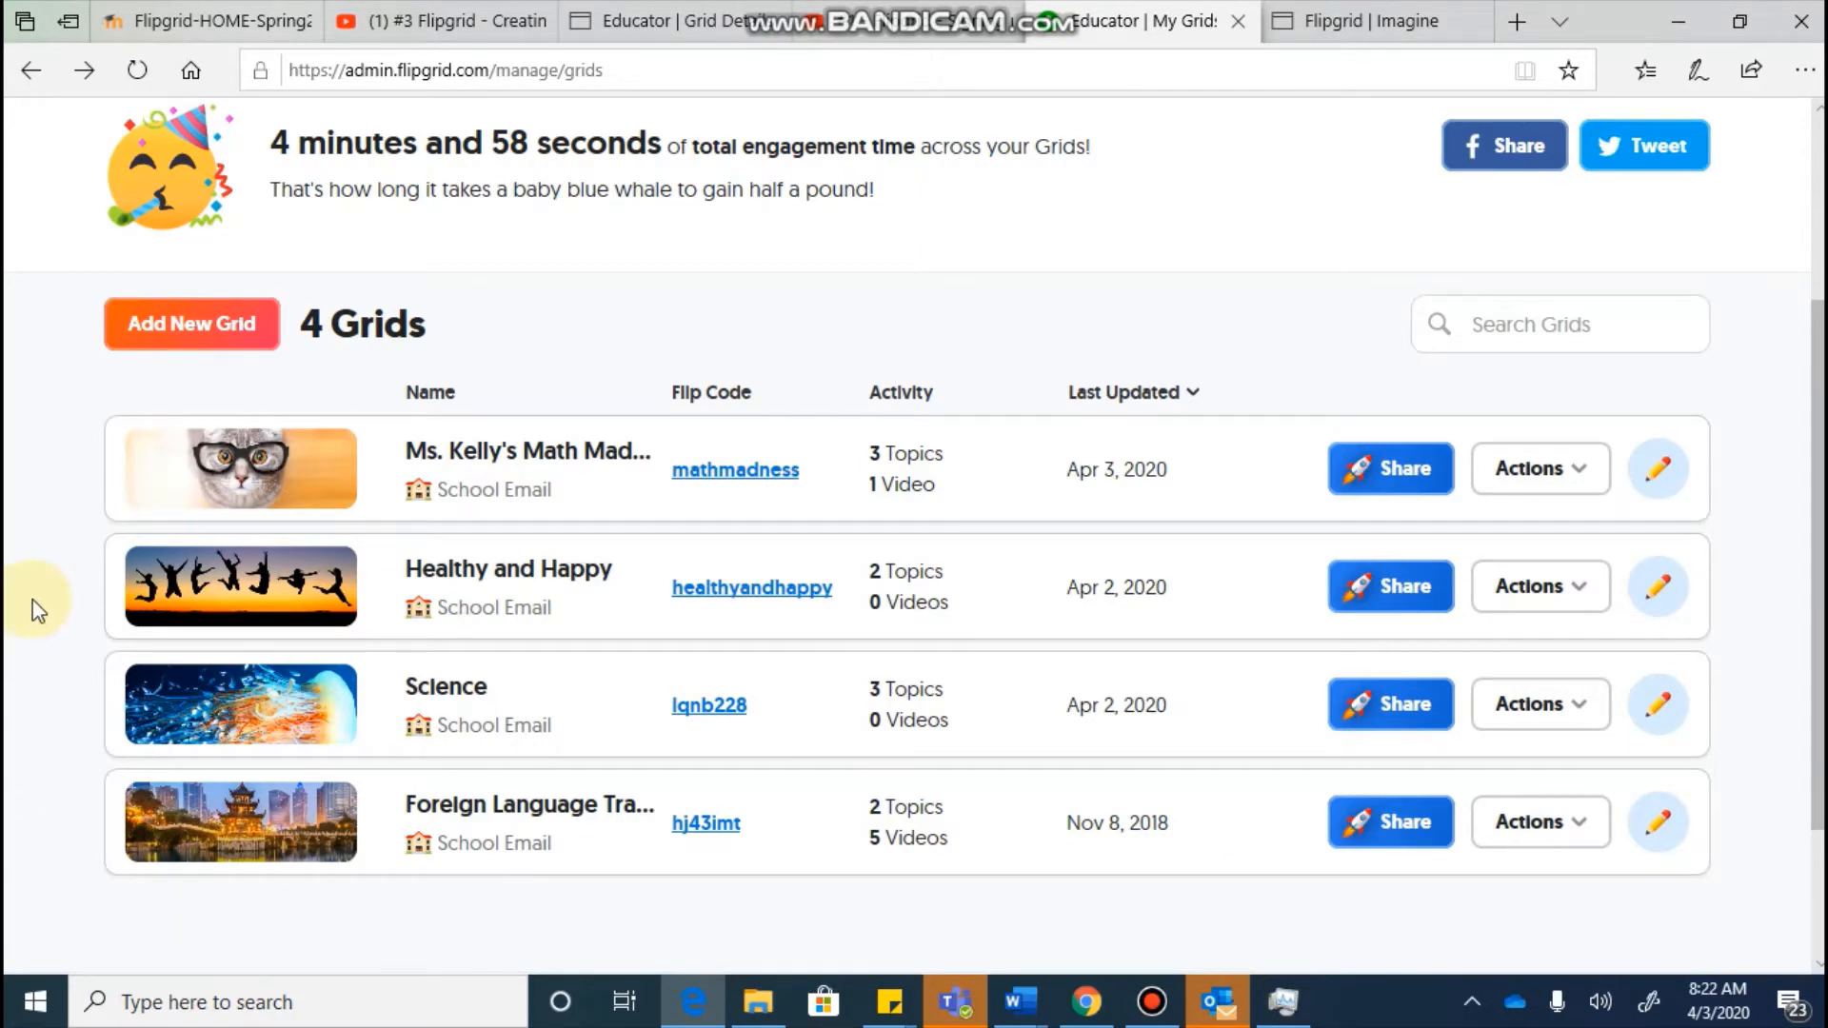
pyautogui.click(529, 455)
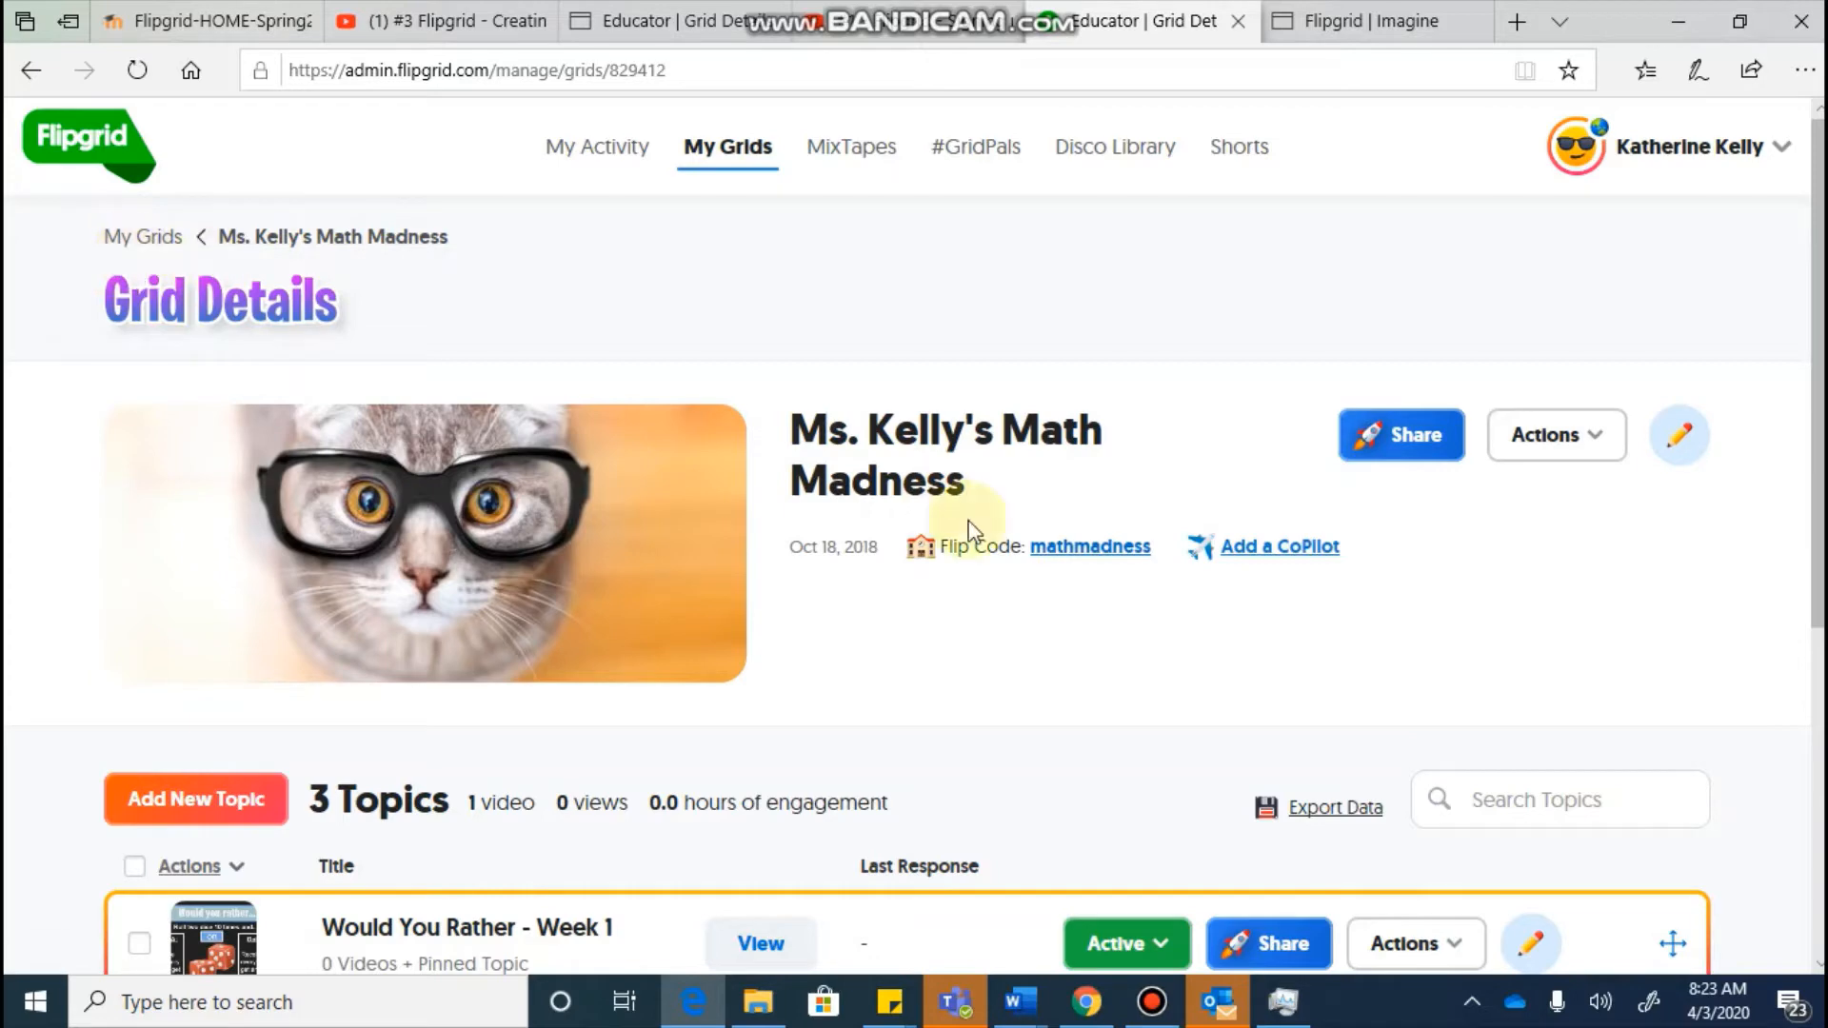
pyautogui.scroll(-5, 969, 528)
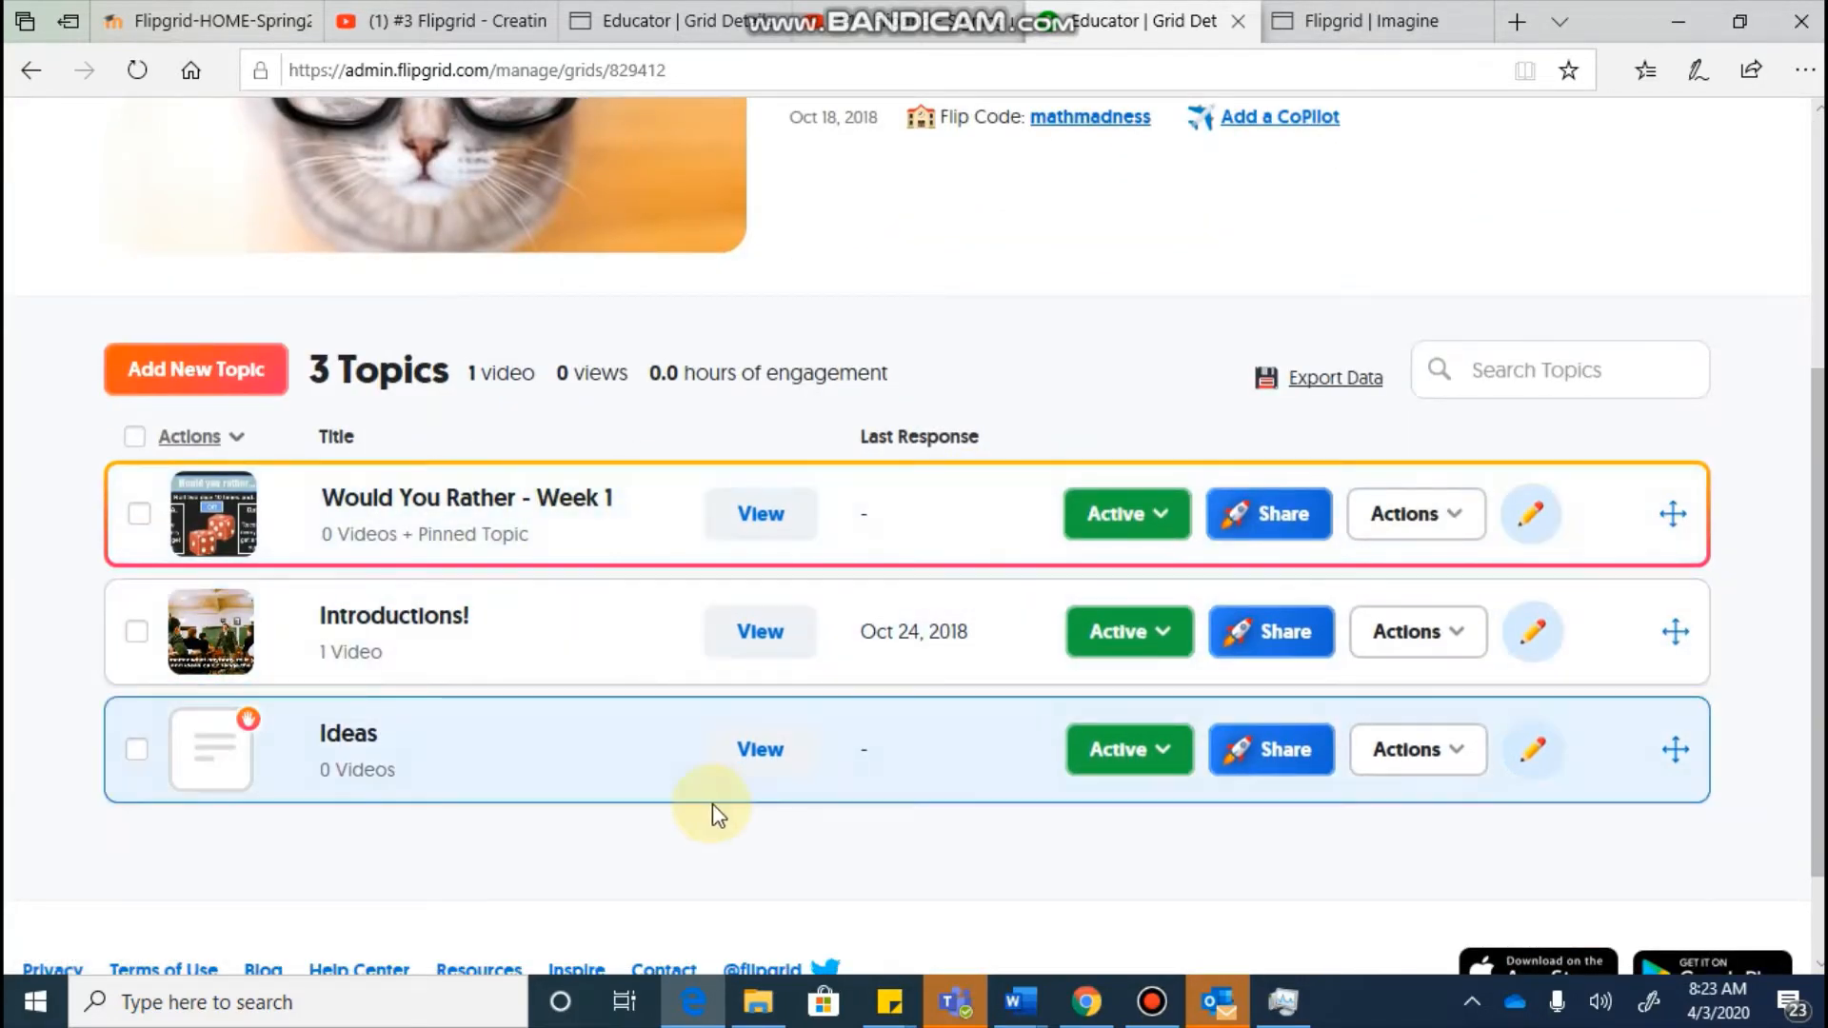
# Step: View the Would You Rather - Week 1 topic, then return to the grid's details
pyautogui.click(525, 526)
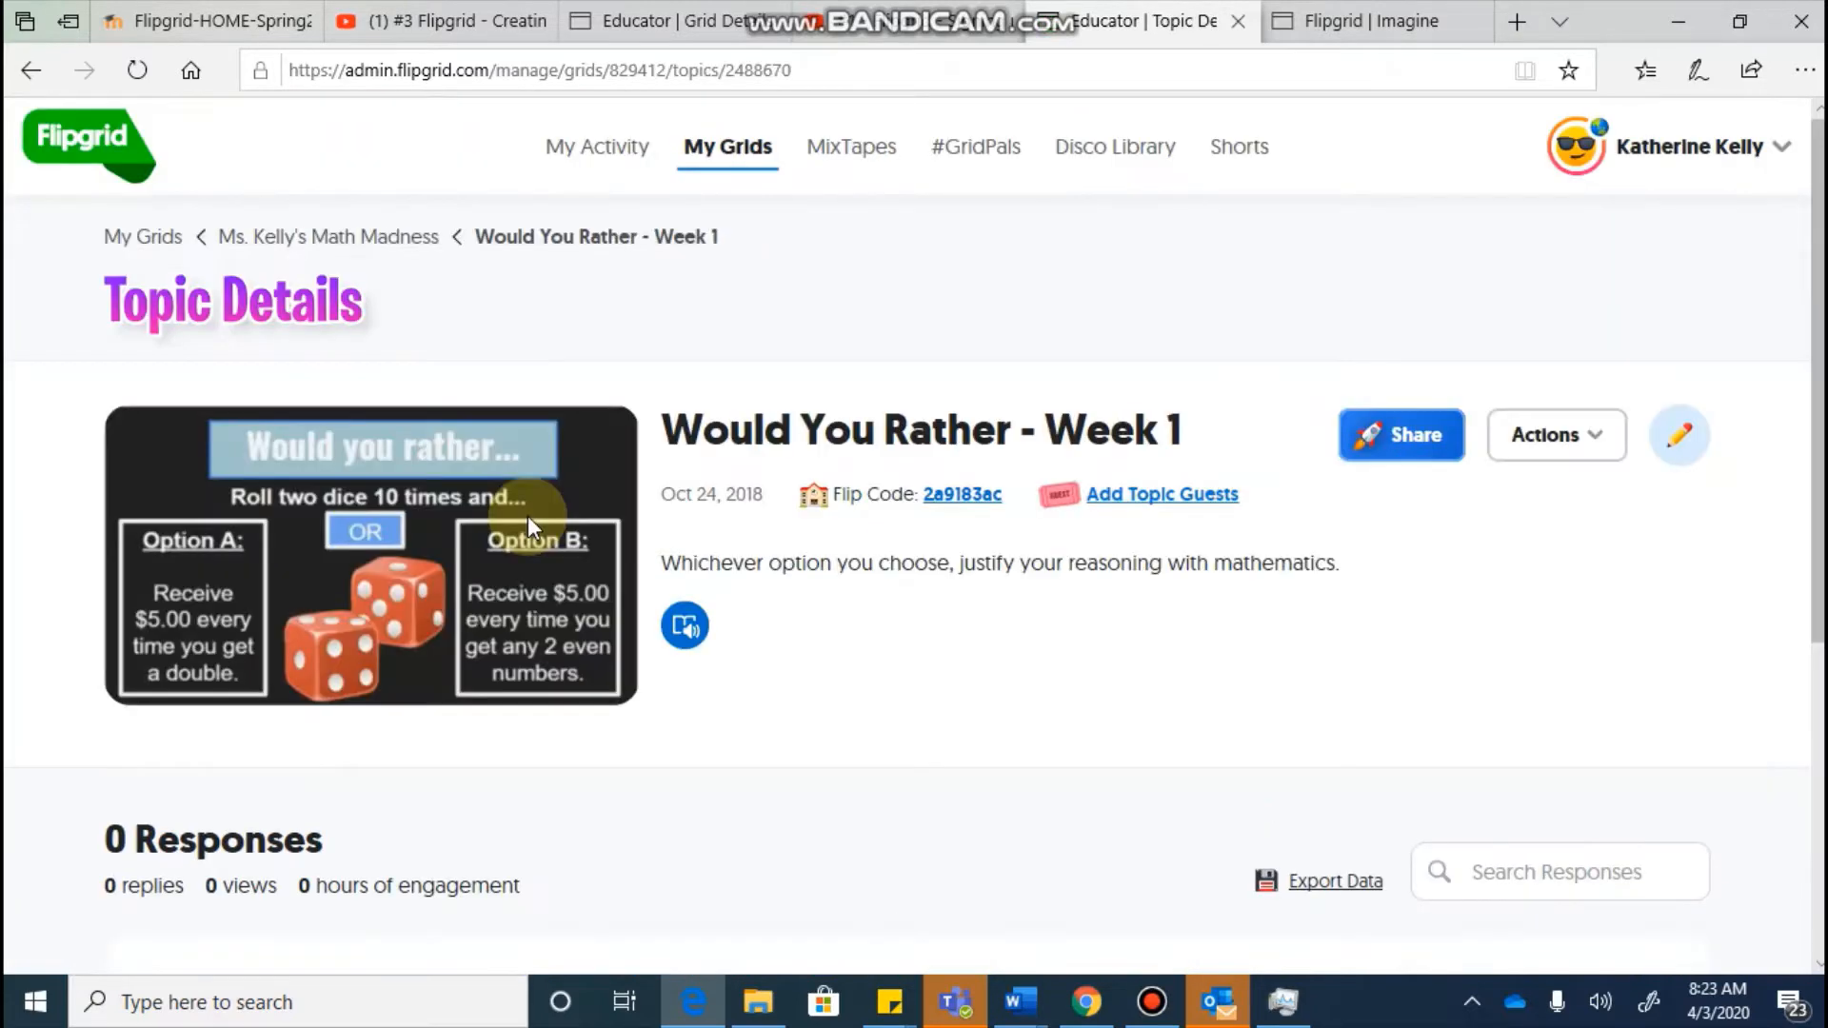
pyautogui.moveTo(99, 286); pyautogui.dragTo(768, 758)
pyautogui.click(768, 757)
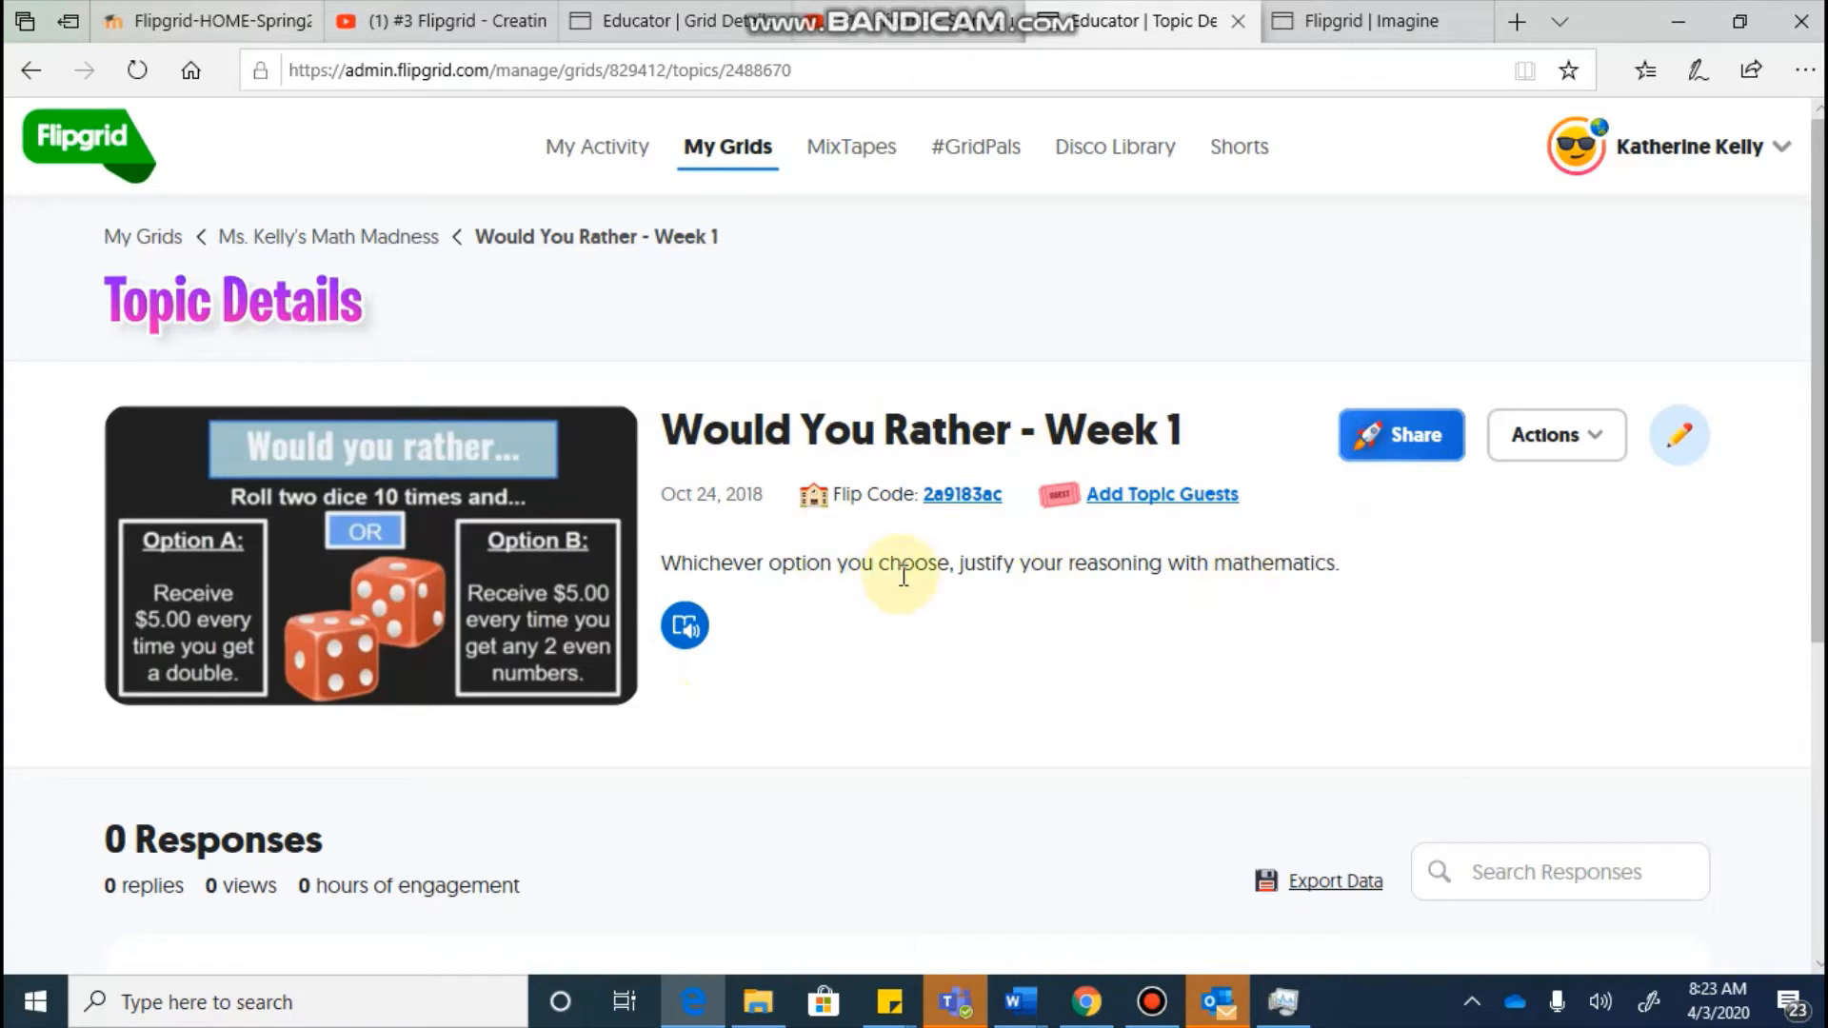
pyautogui.scroll(-1, 904, 577)
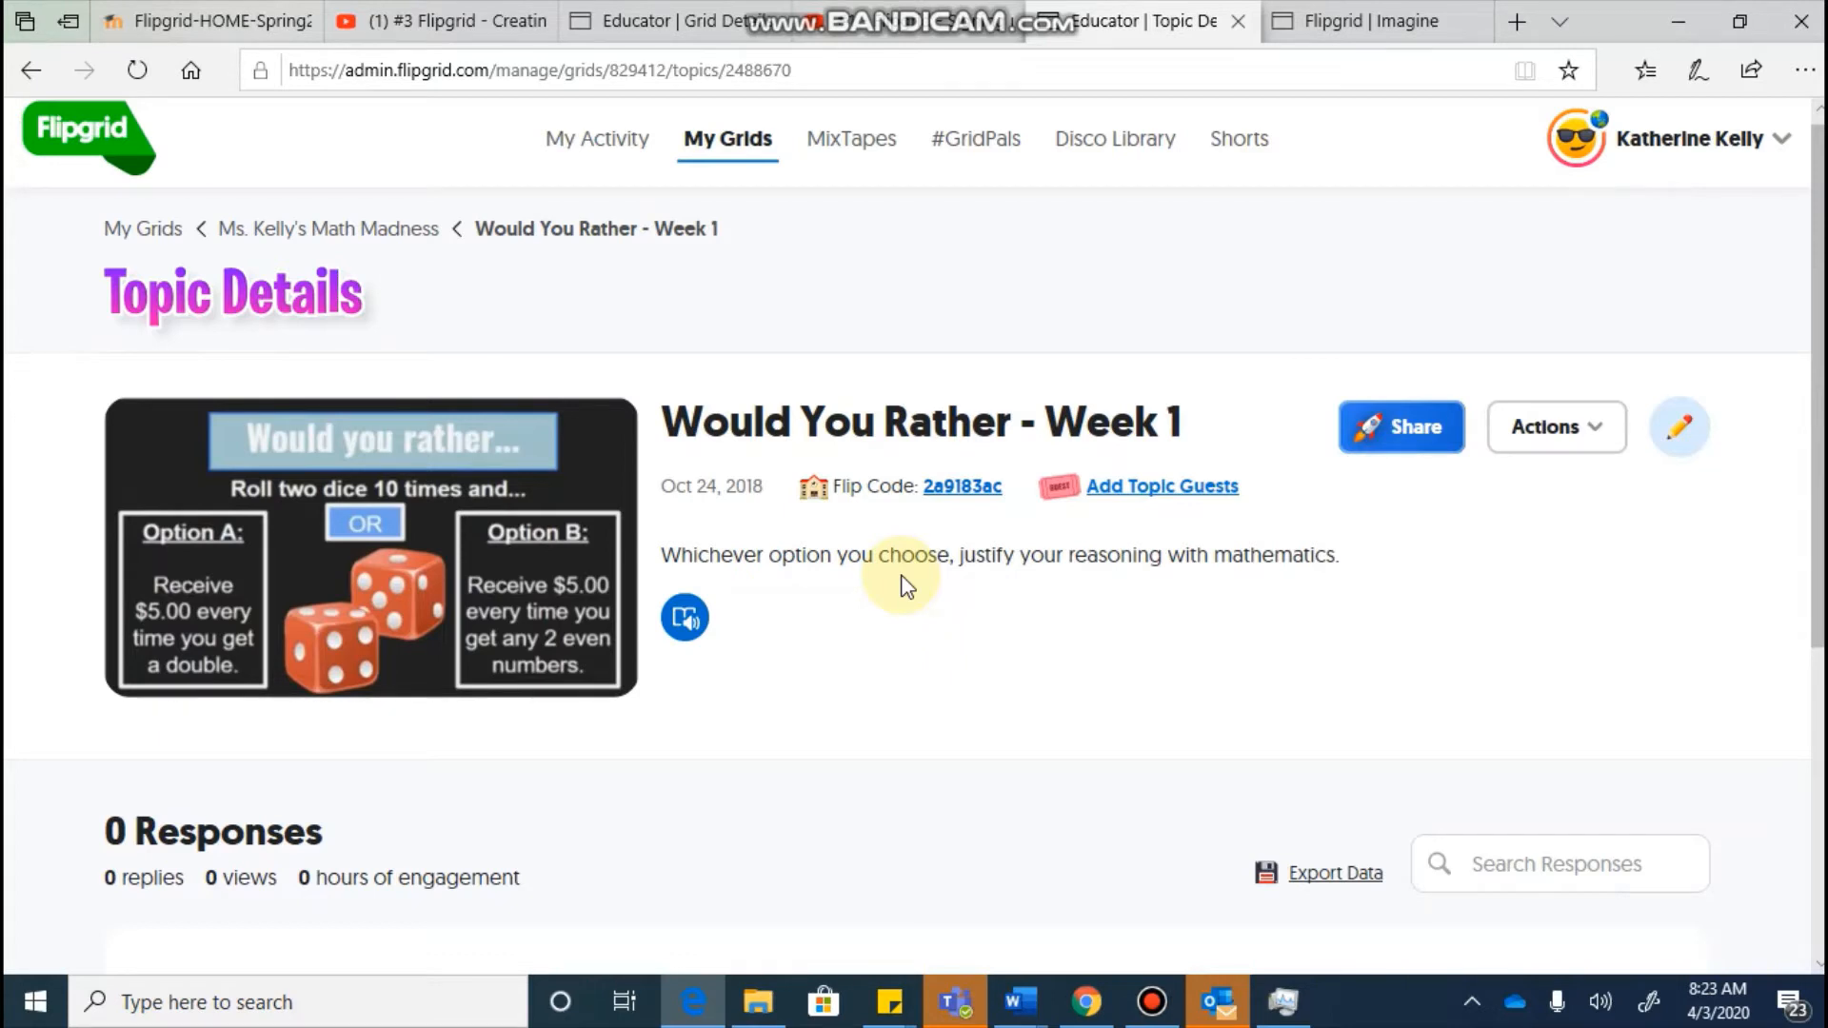
pyautogui.click(32, 70)
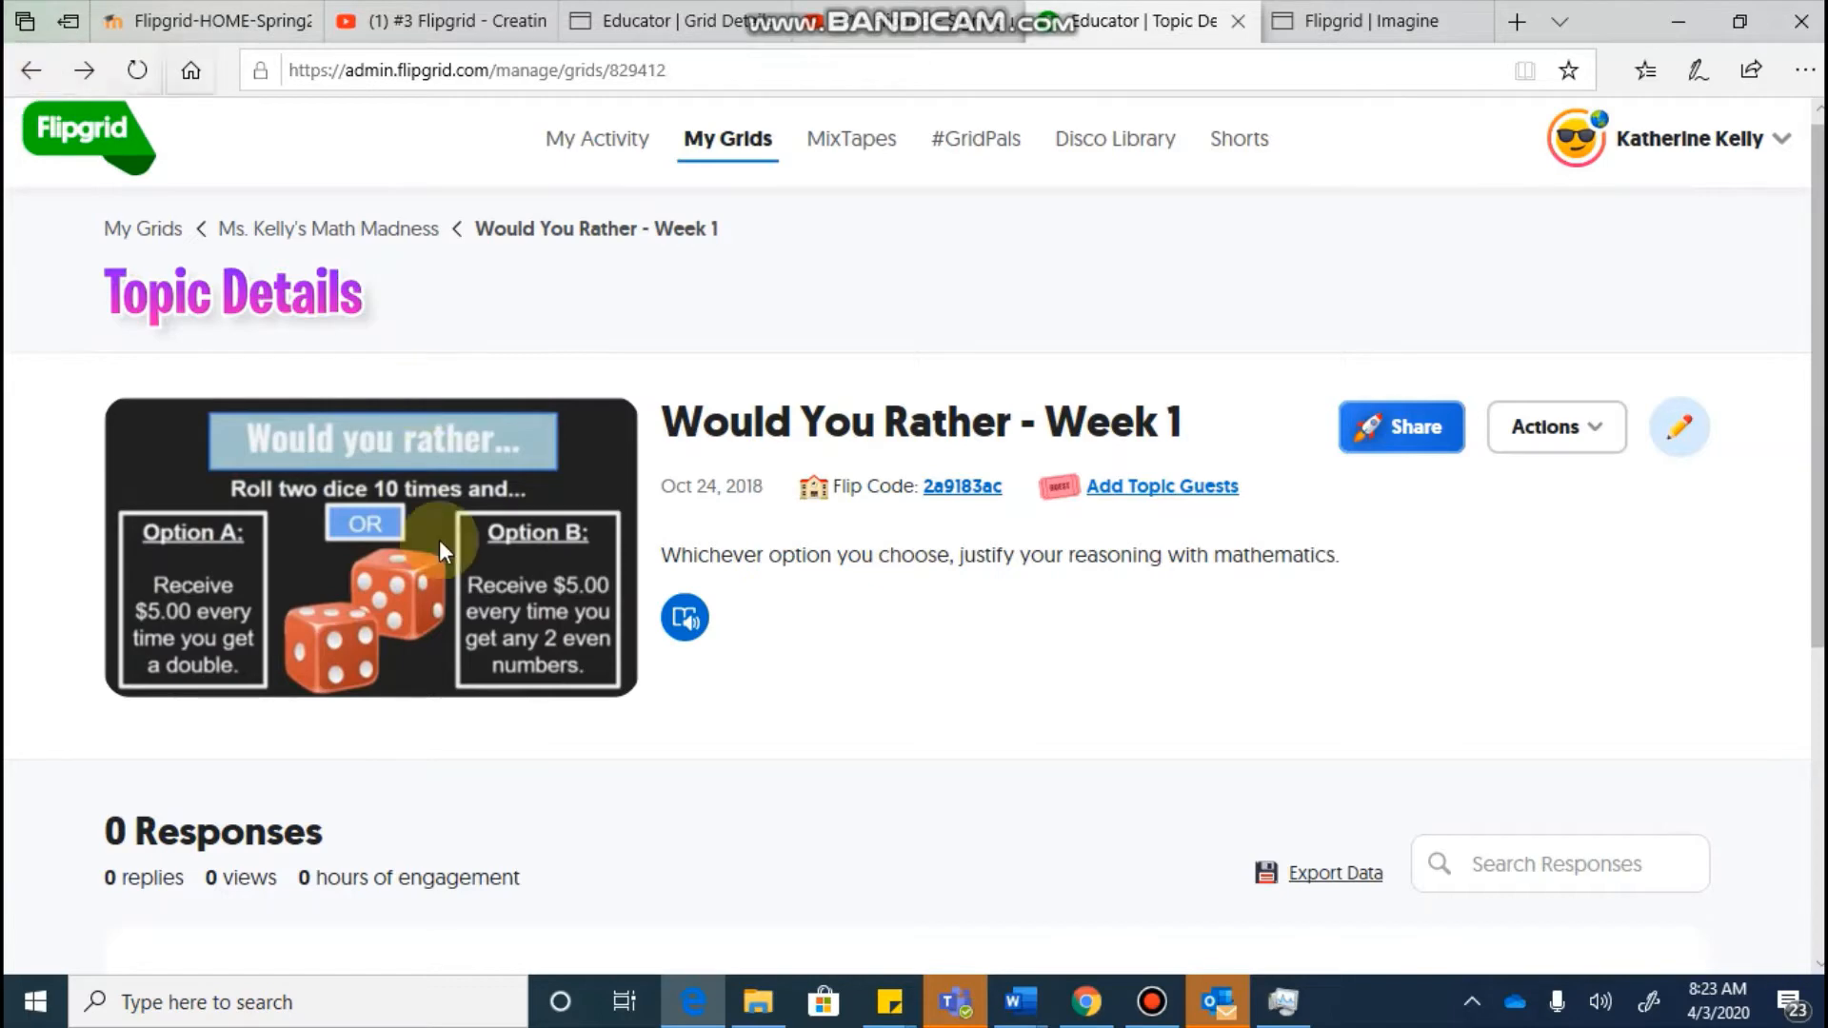
pyautogui.scroll(-4, 540, 620)
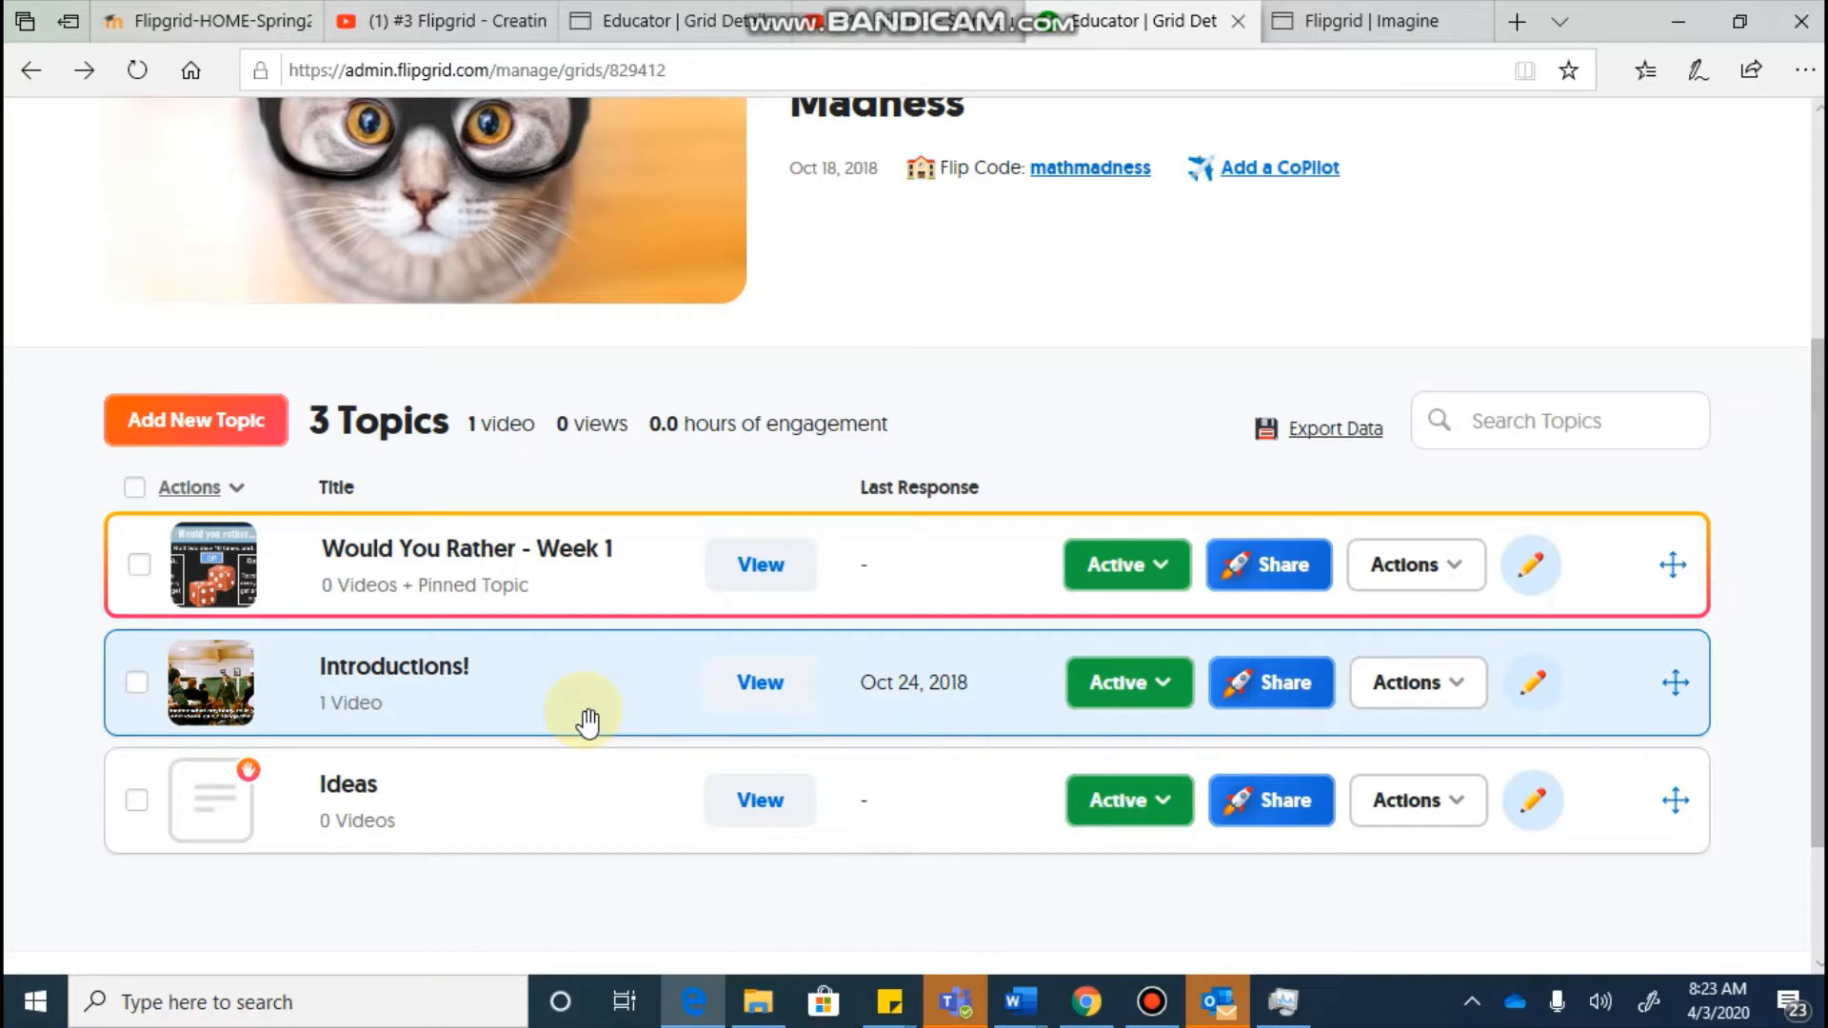
pyautogui.click(587, 722)
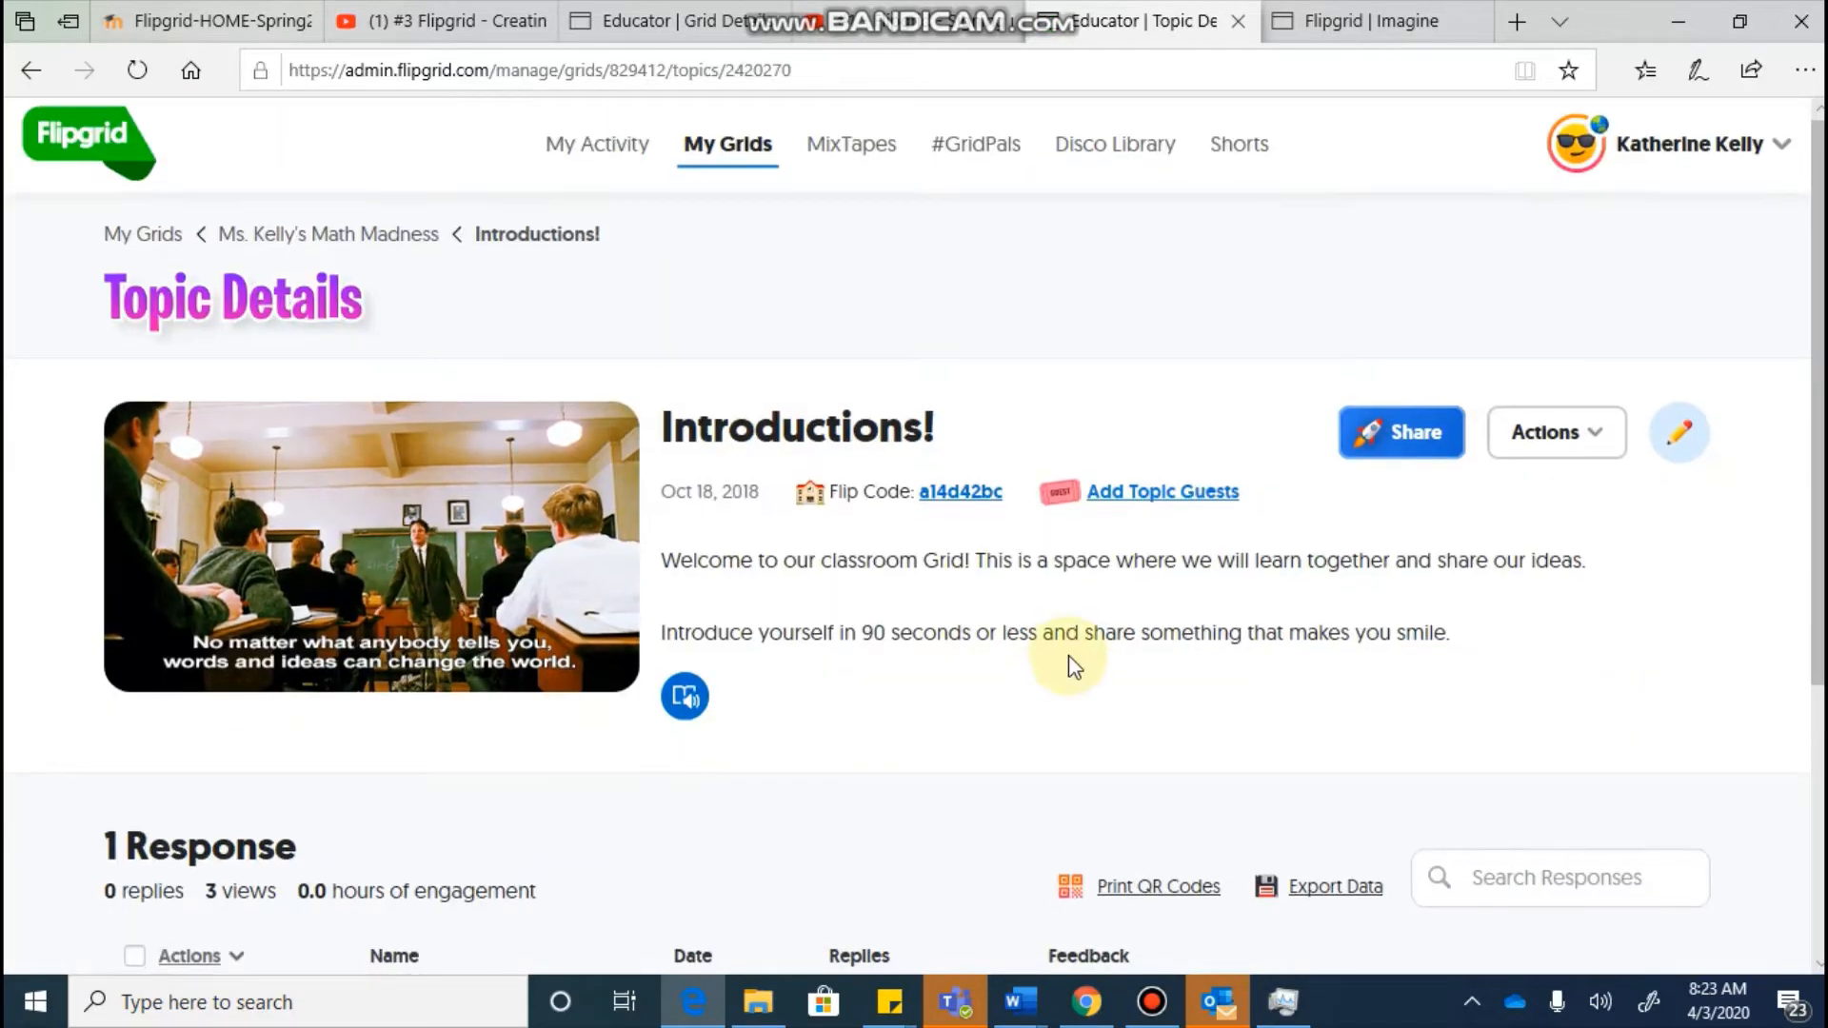
pyautogui.scroll(-1, 1071, 665)
pyautogui.scroll(-3, 1068, 664)
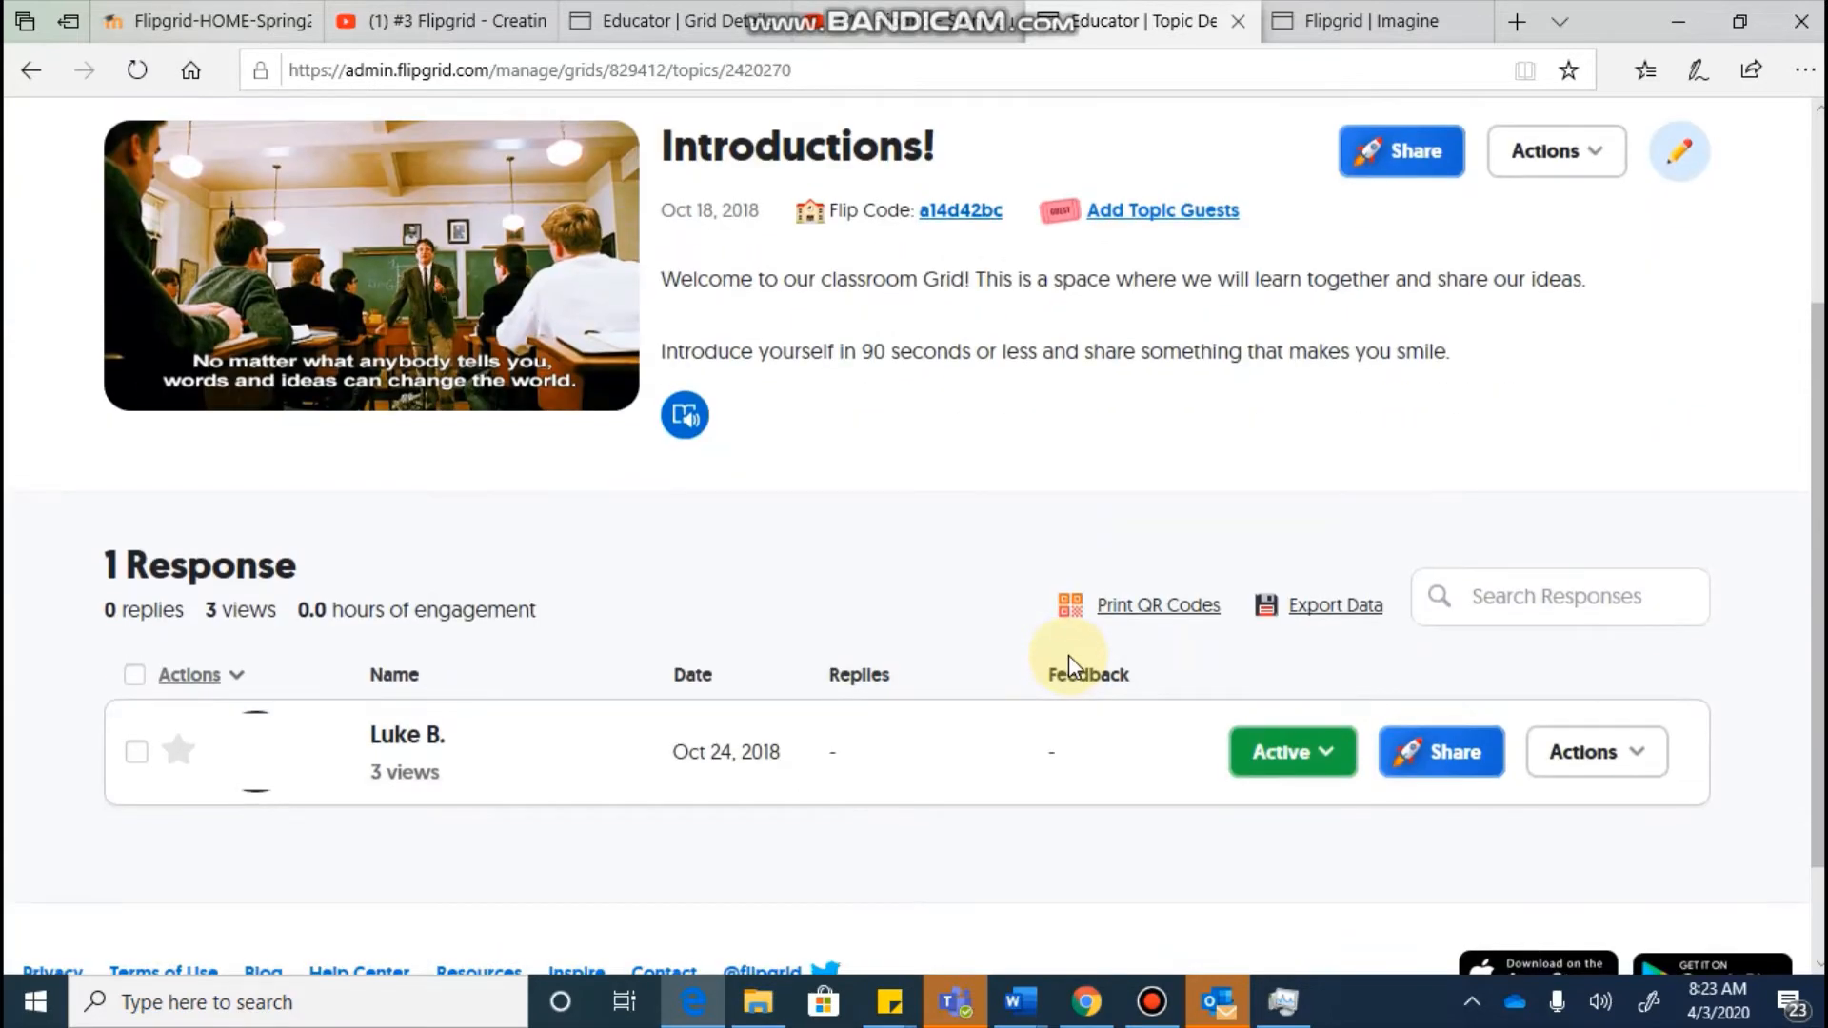
pyautogui.scroll(1, 1071, 664)
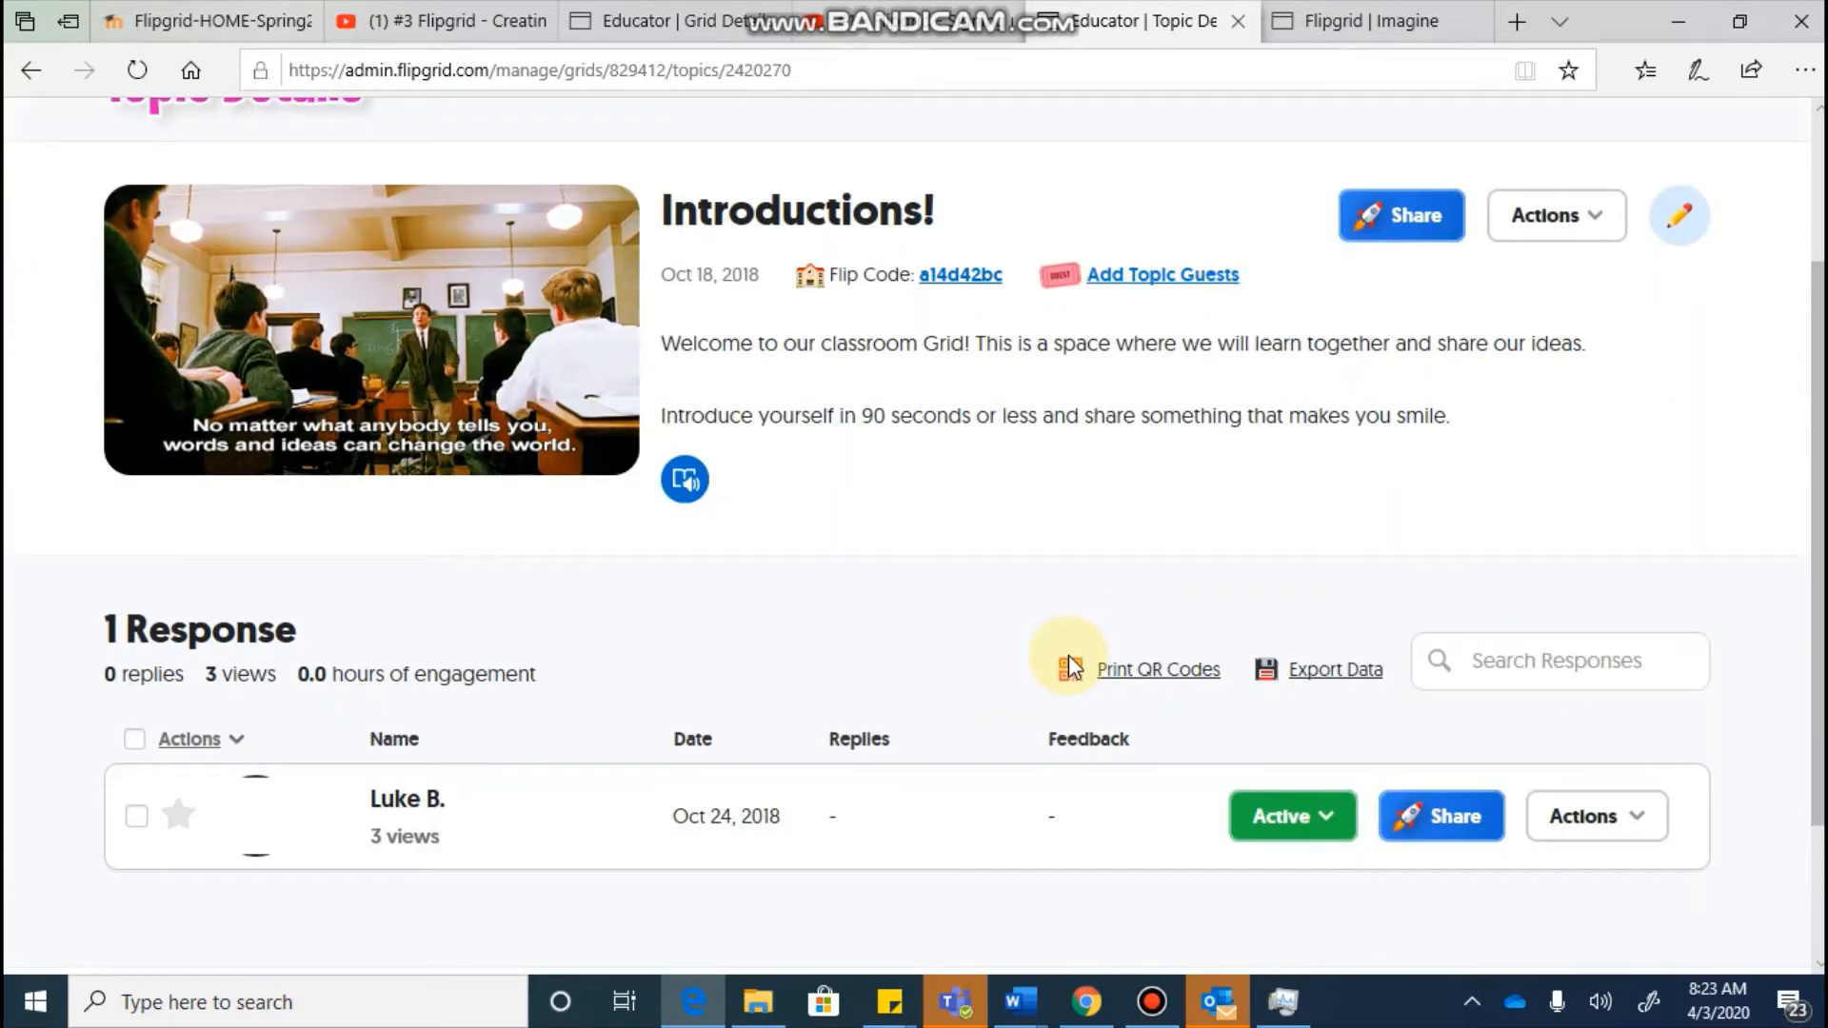
pyautogui.click(39, 80)
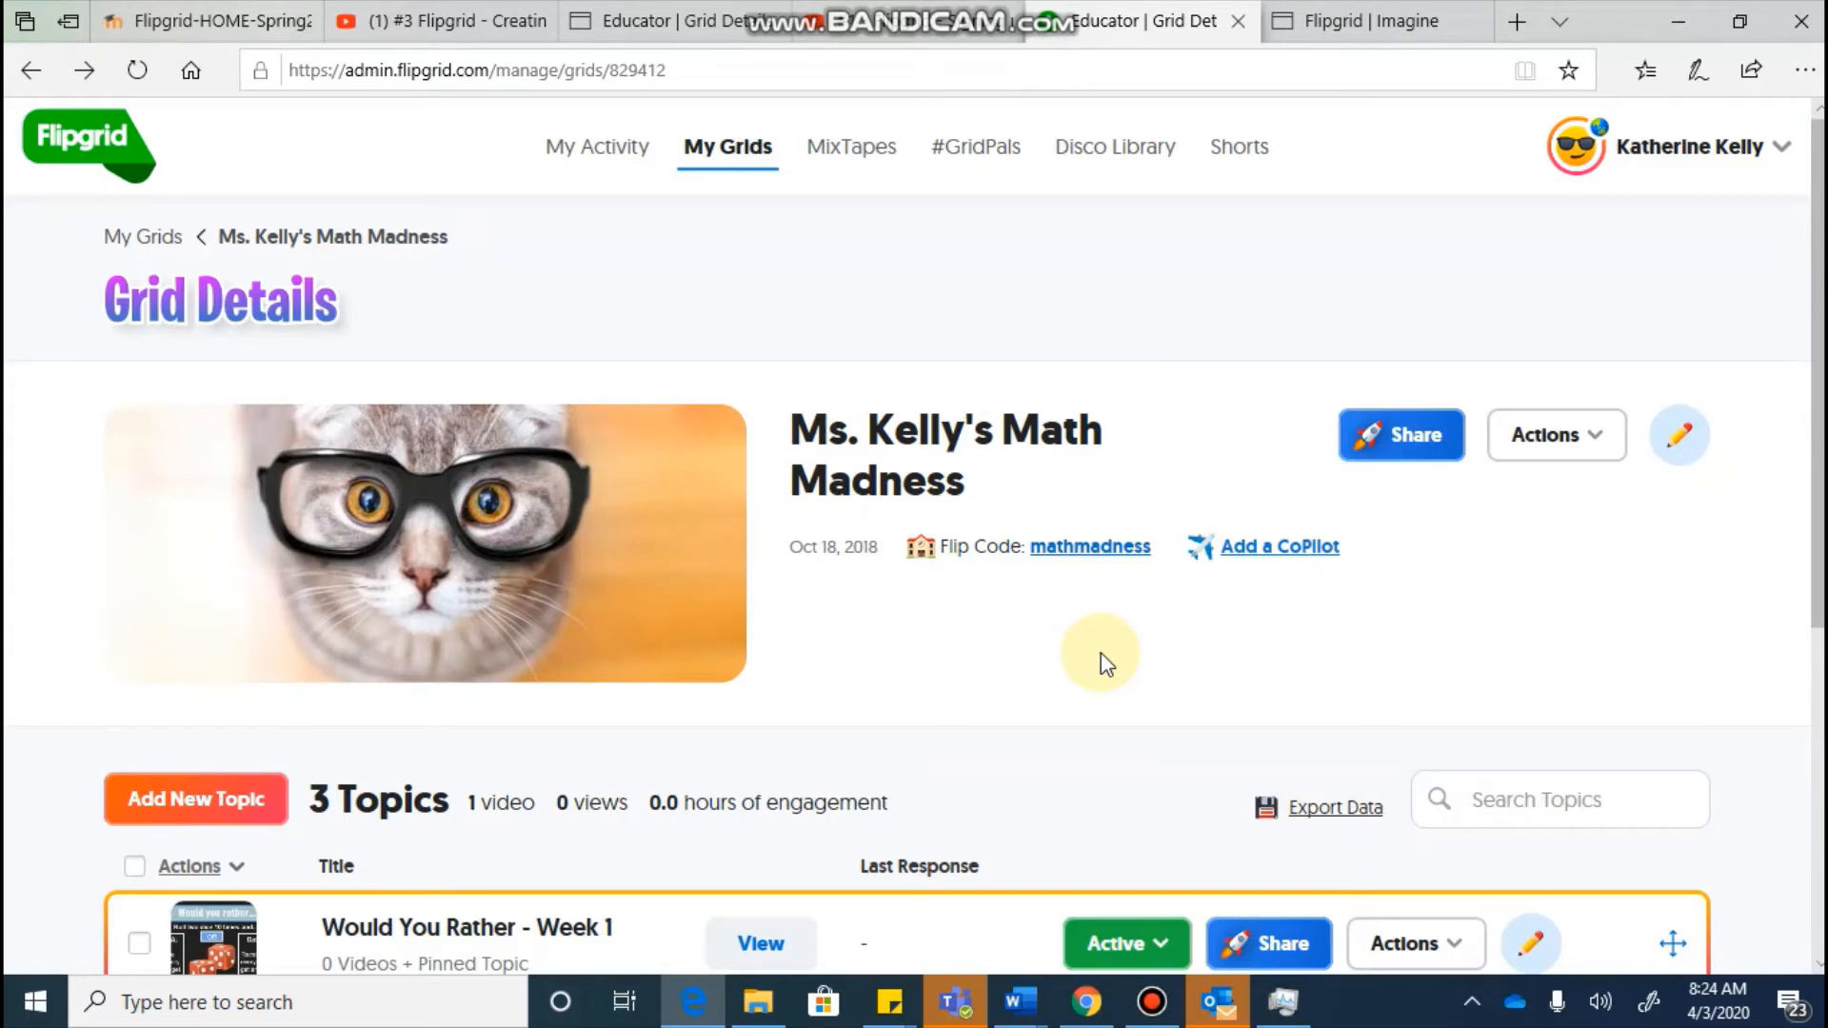
# Step: Load flipgrid.com in Chrome and go to its Educator Signup page
pyautogui.click(1094, 1007)
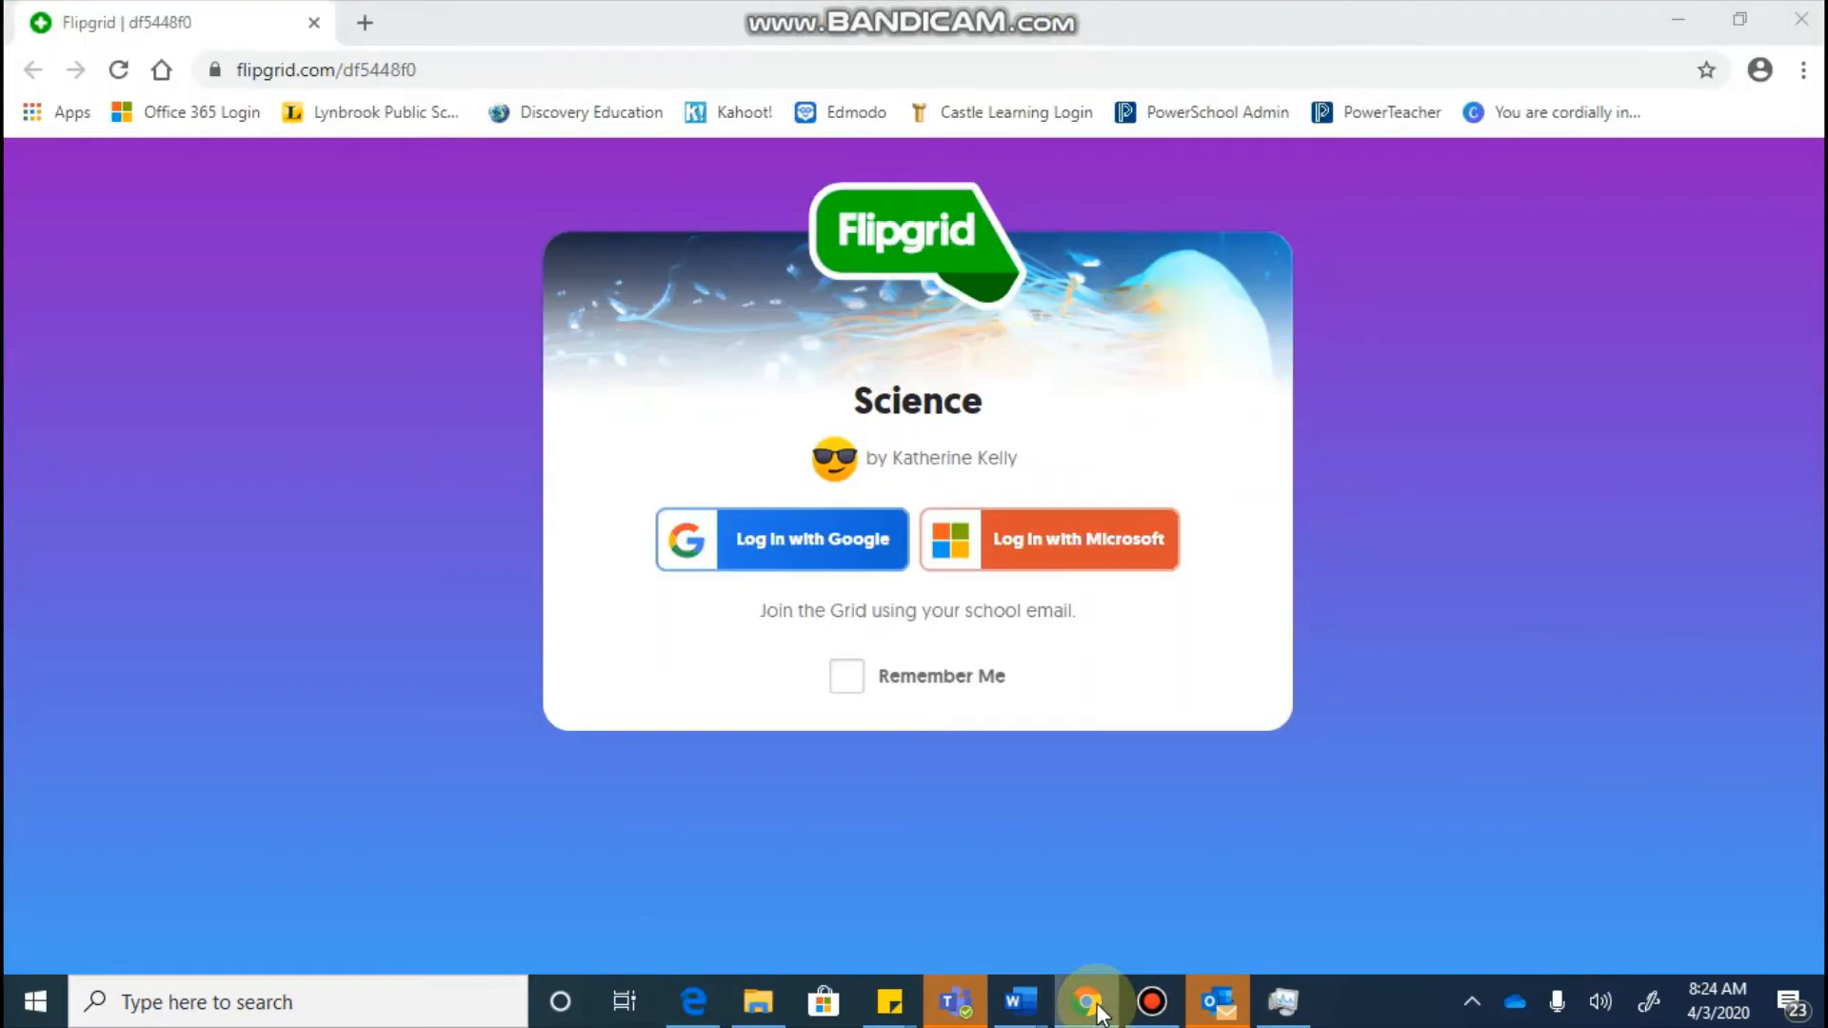
pyautogui.click(311, 78)
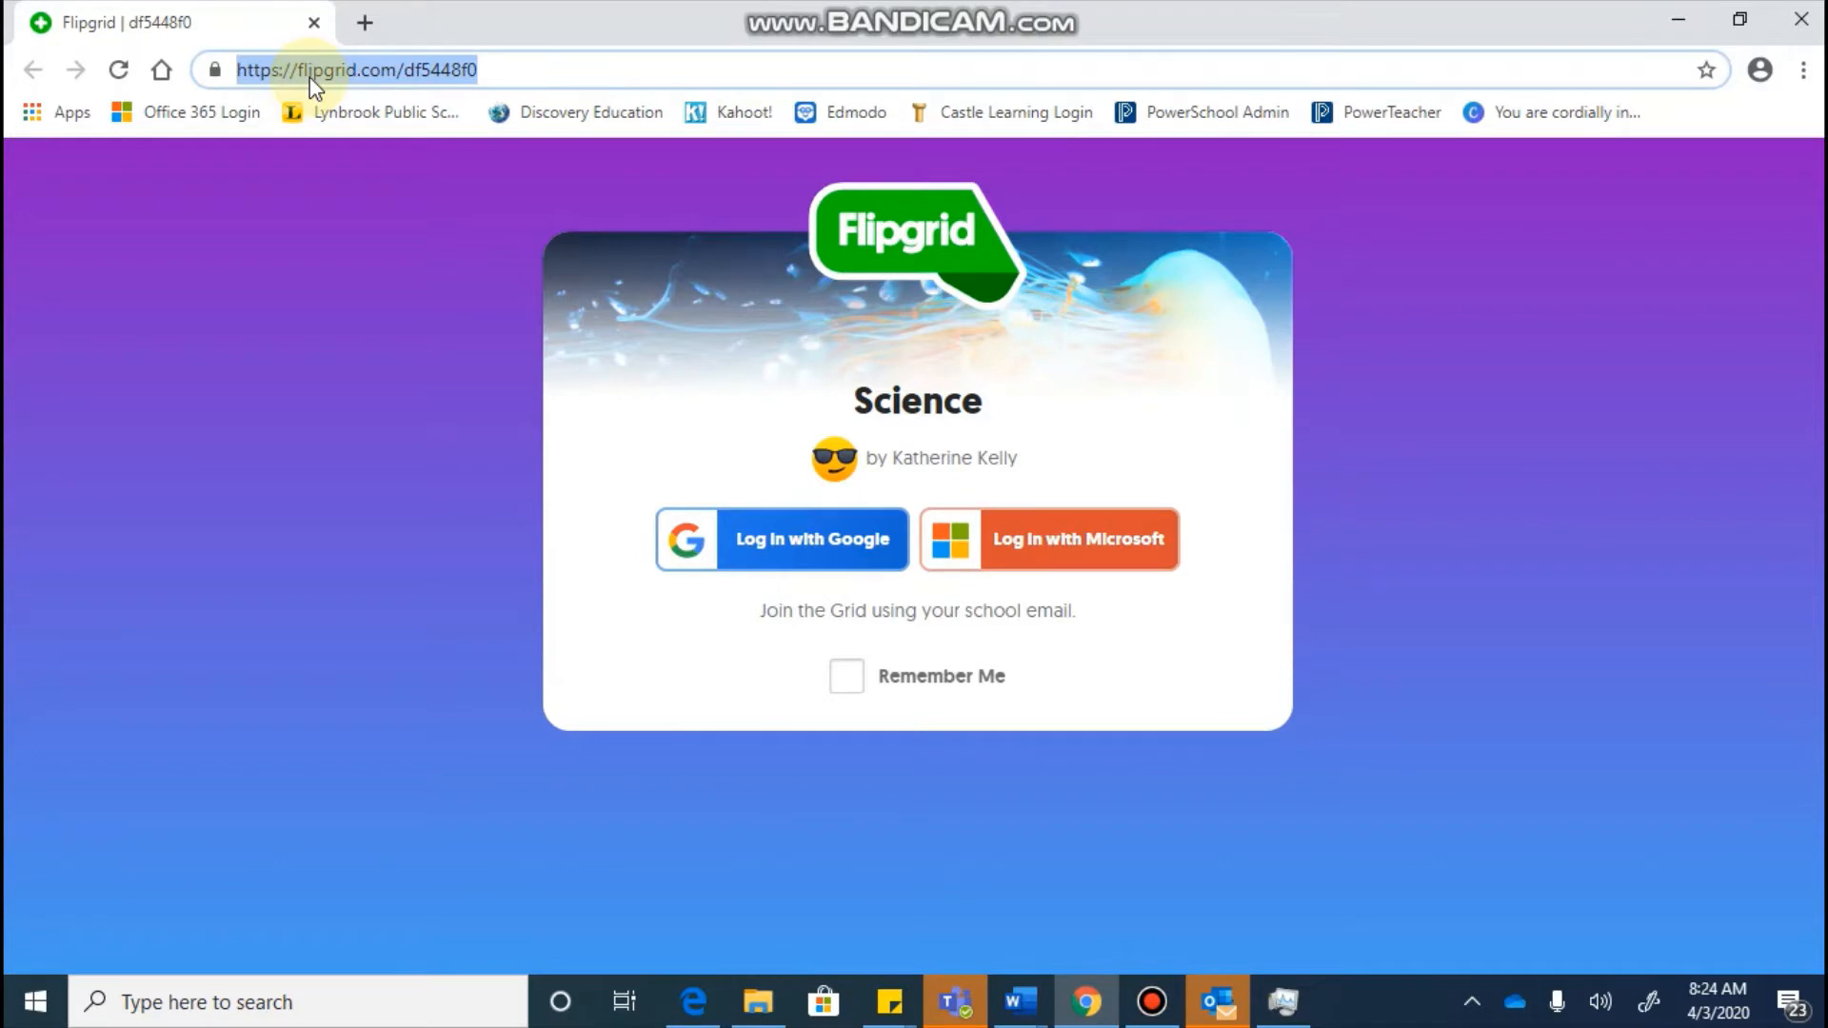
pyautogui.write('flipgrid.com')
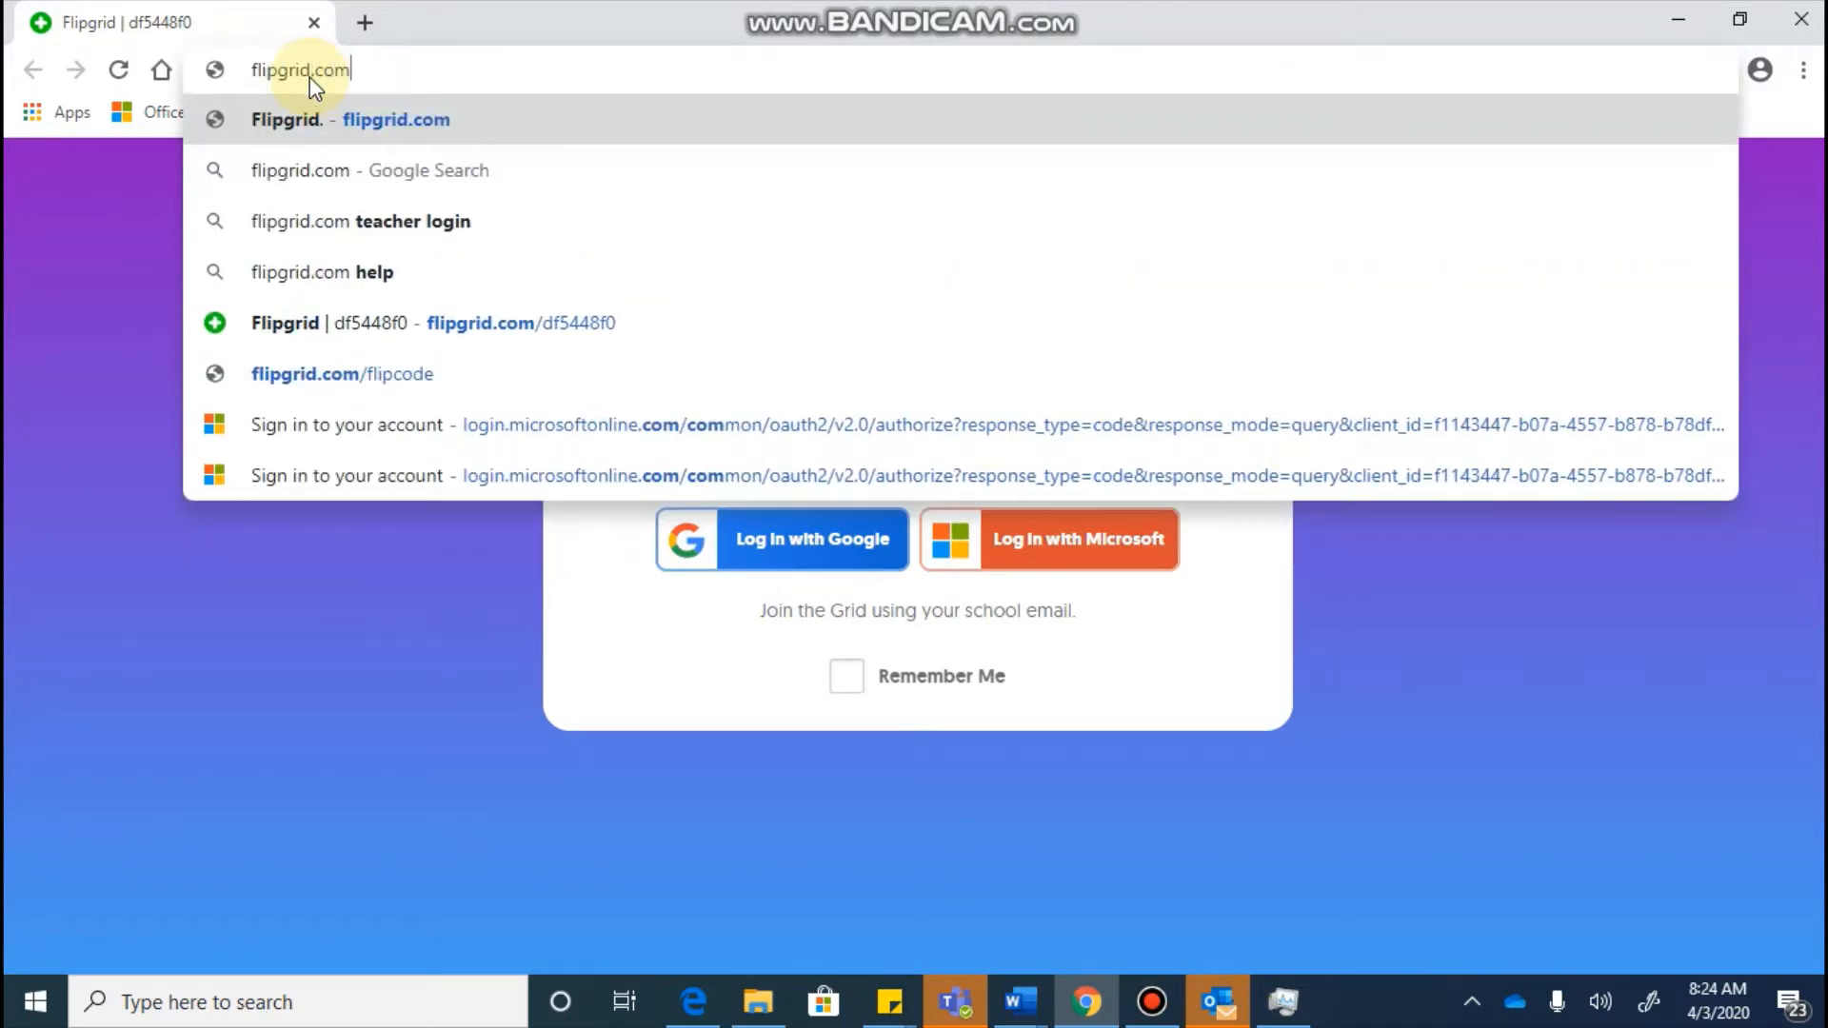
pyautogui.press('Return')
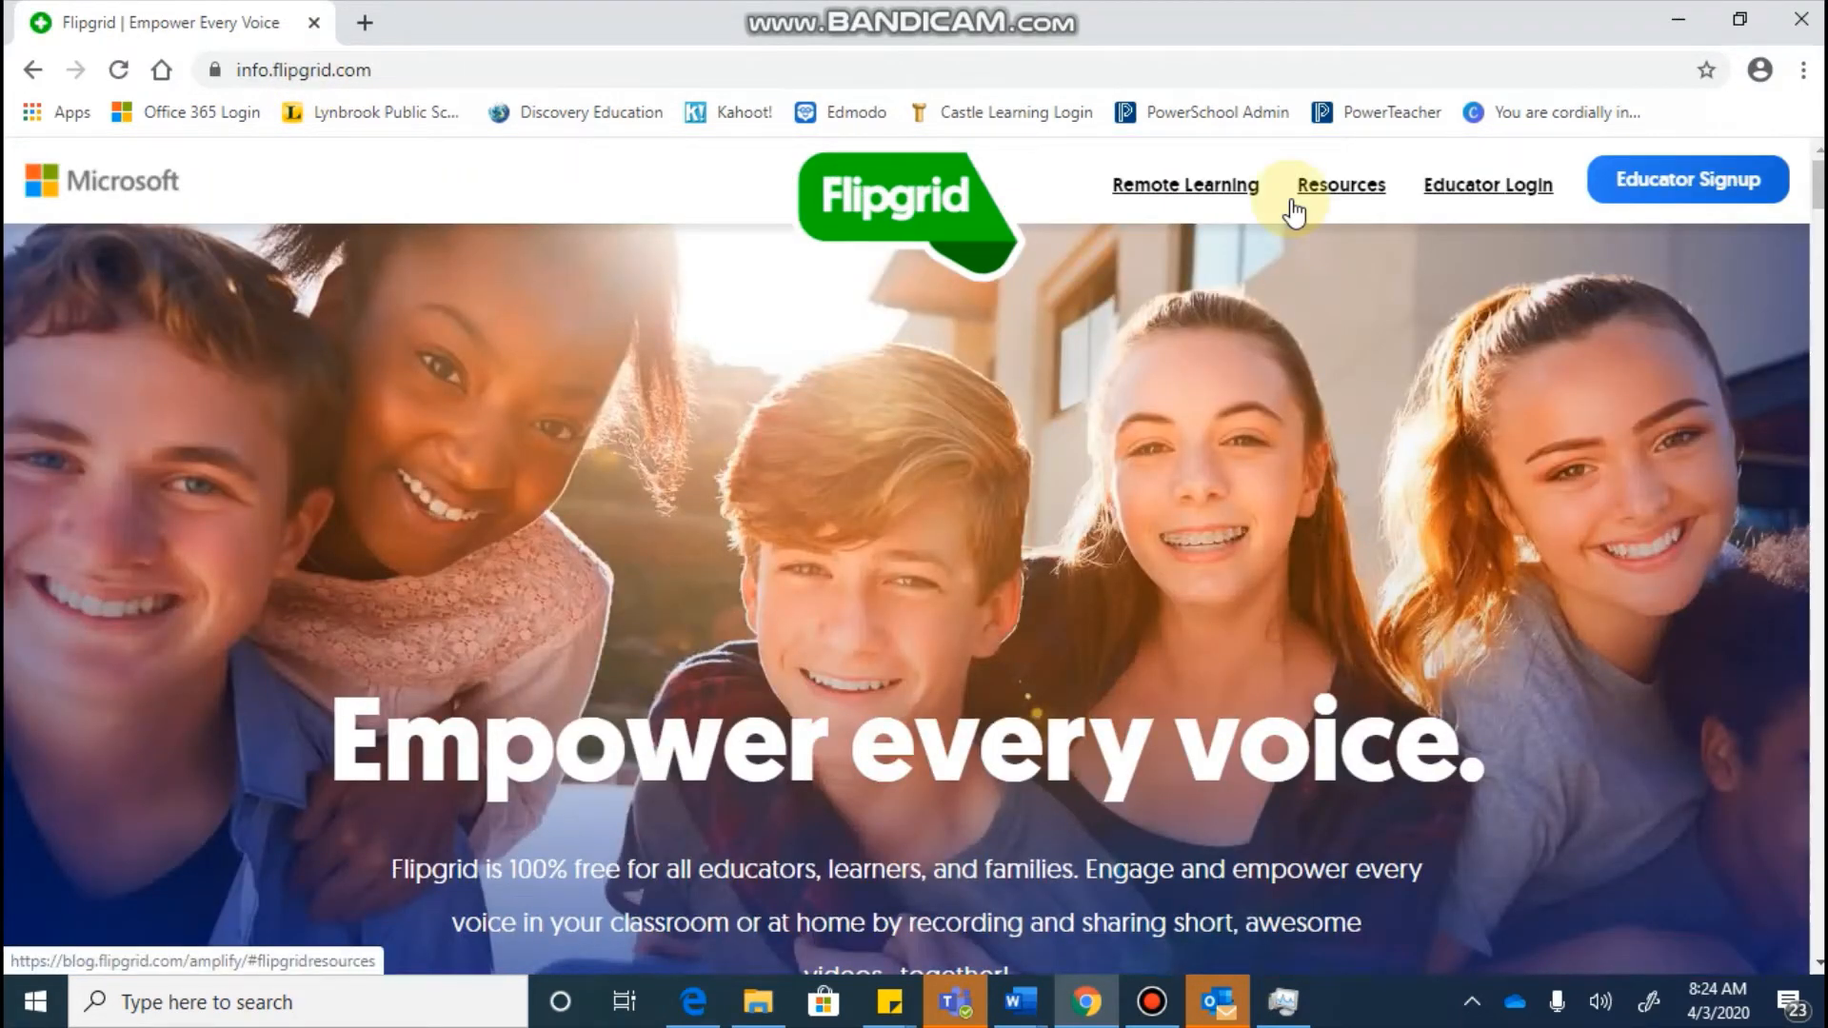
pyautogui.click(1691, 198)
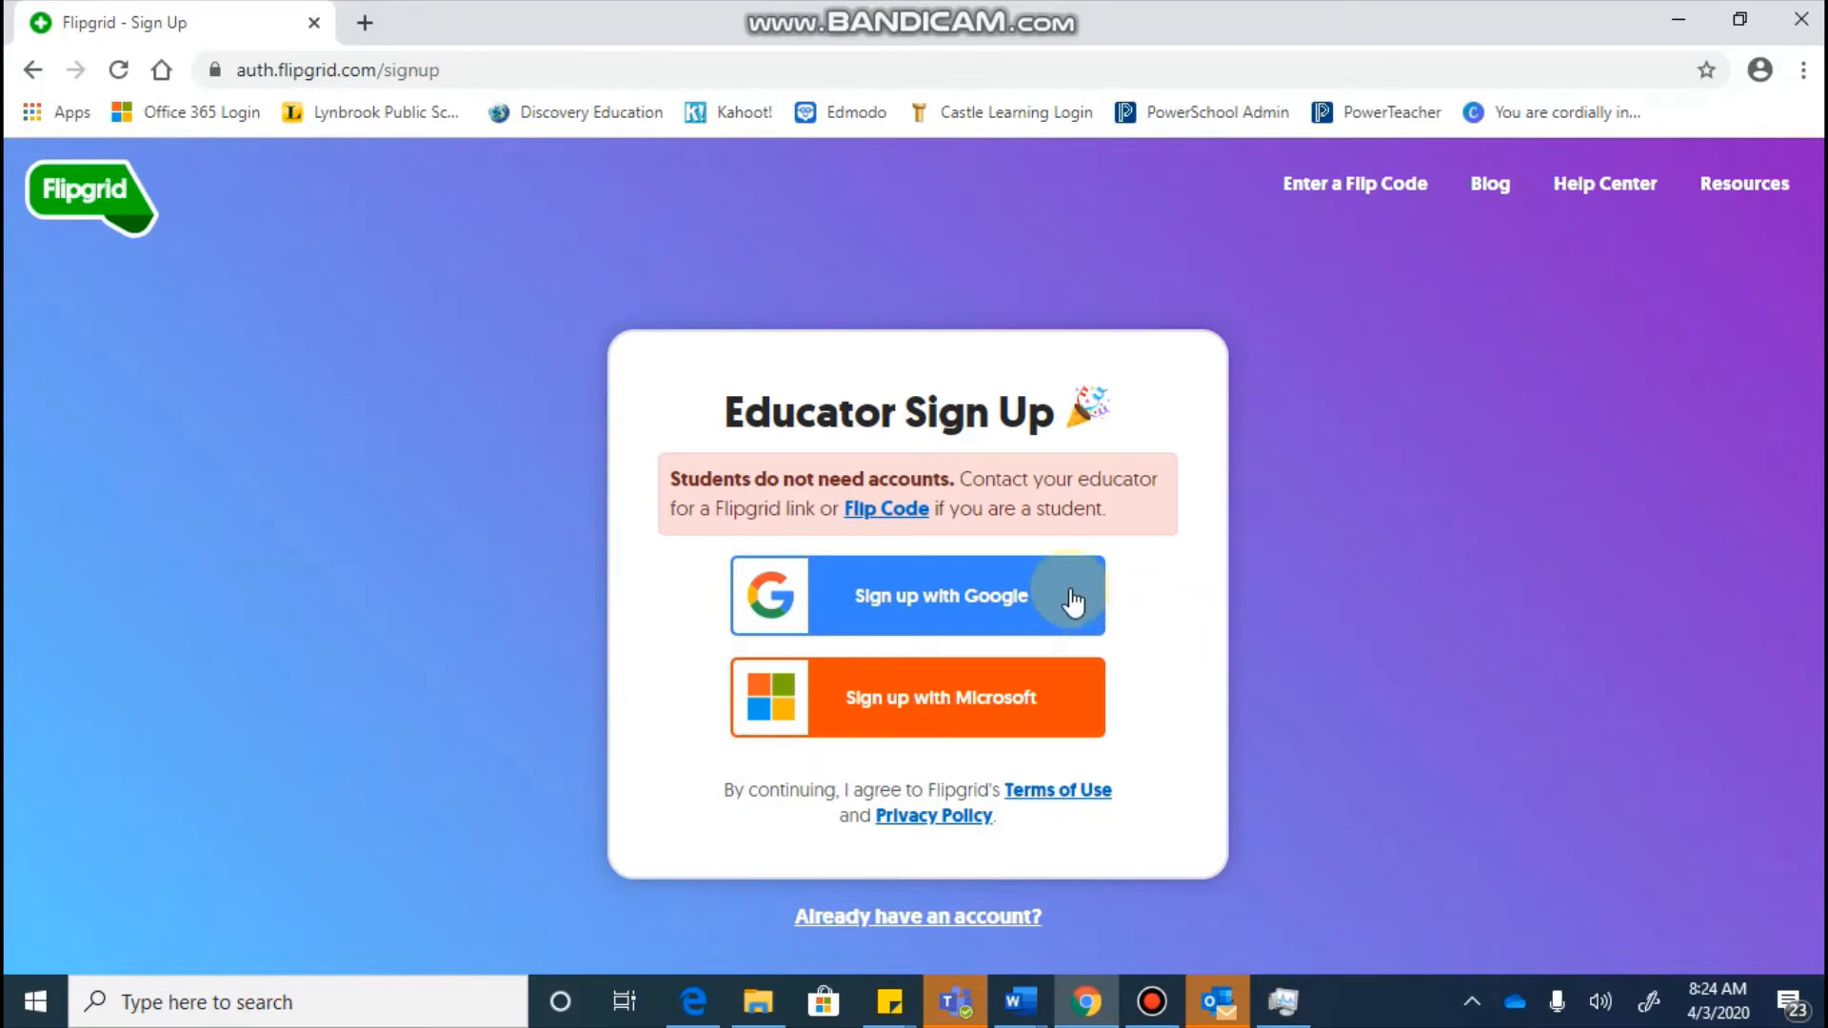
# Step: Choose Sign up with Microsoft on the Educator Sign Up page
pyautogui.click(1030, 714)
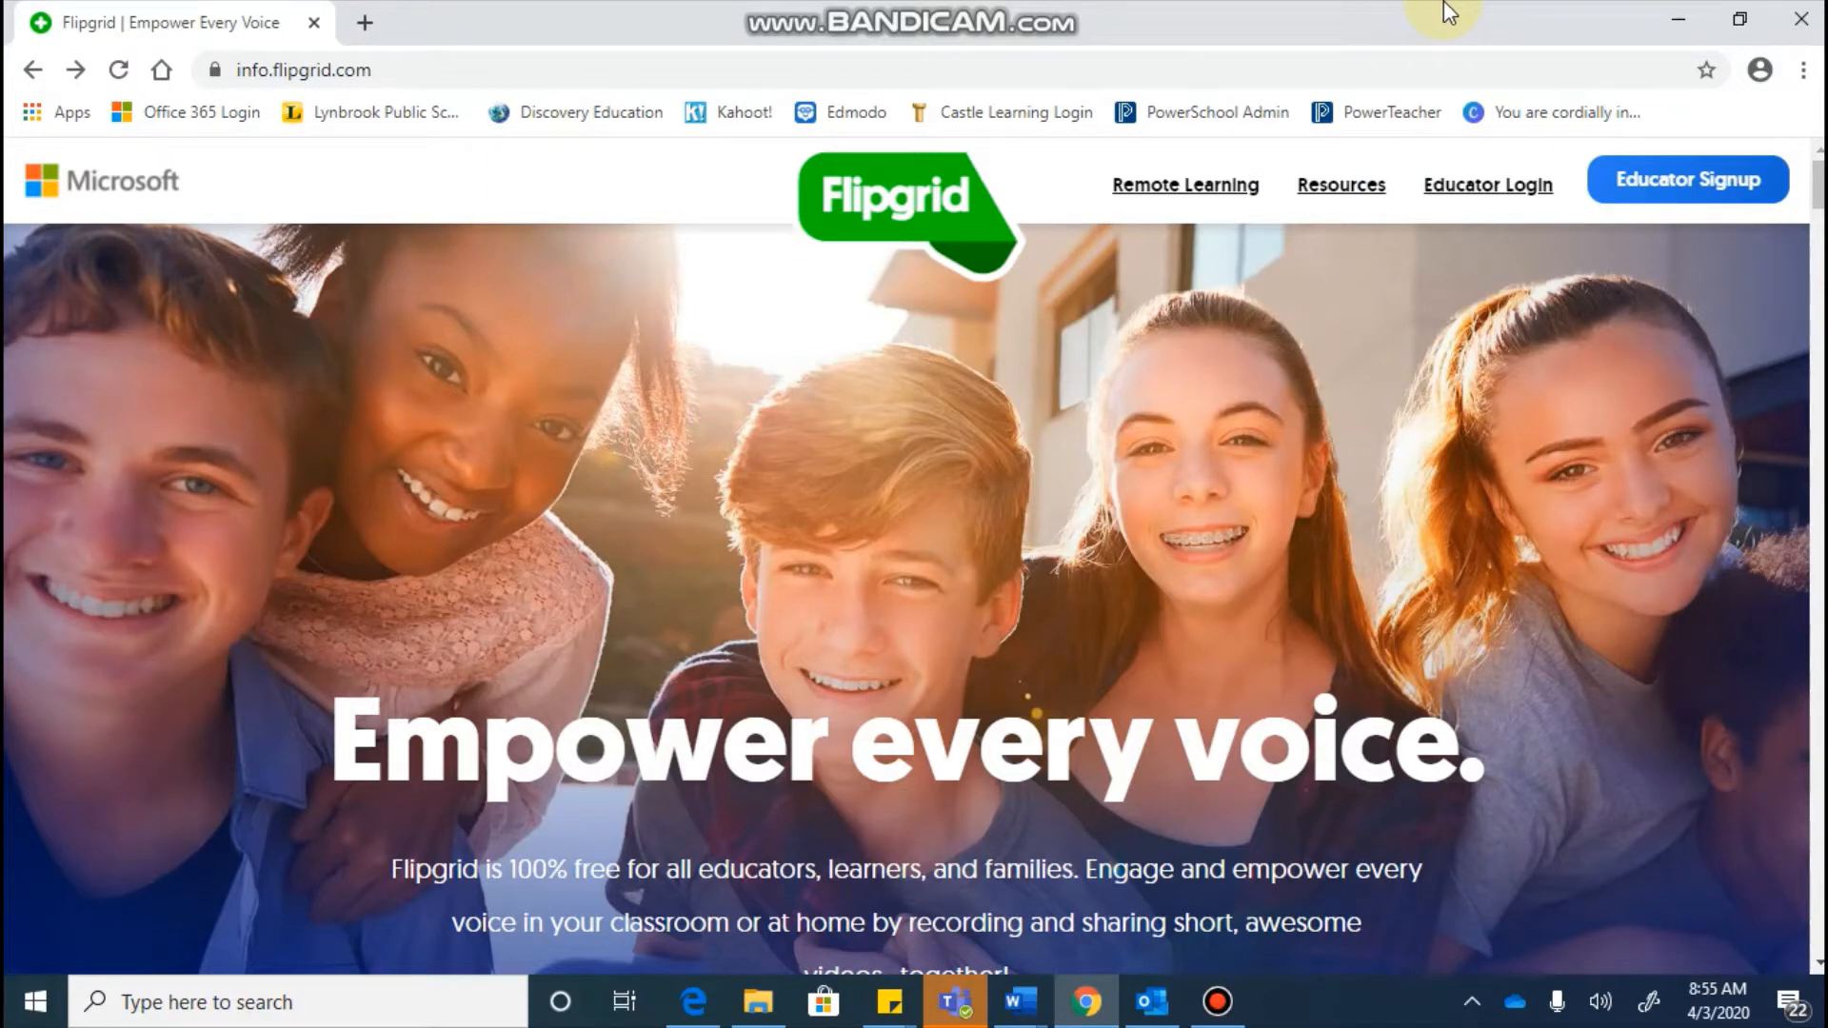
# Step: Log in as an educator through Microsoft Login with the school account
pyautogui.click(1468, 197)
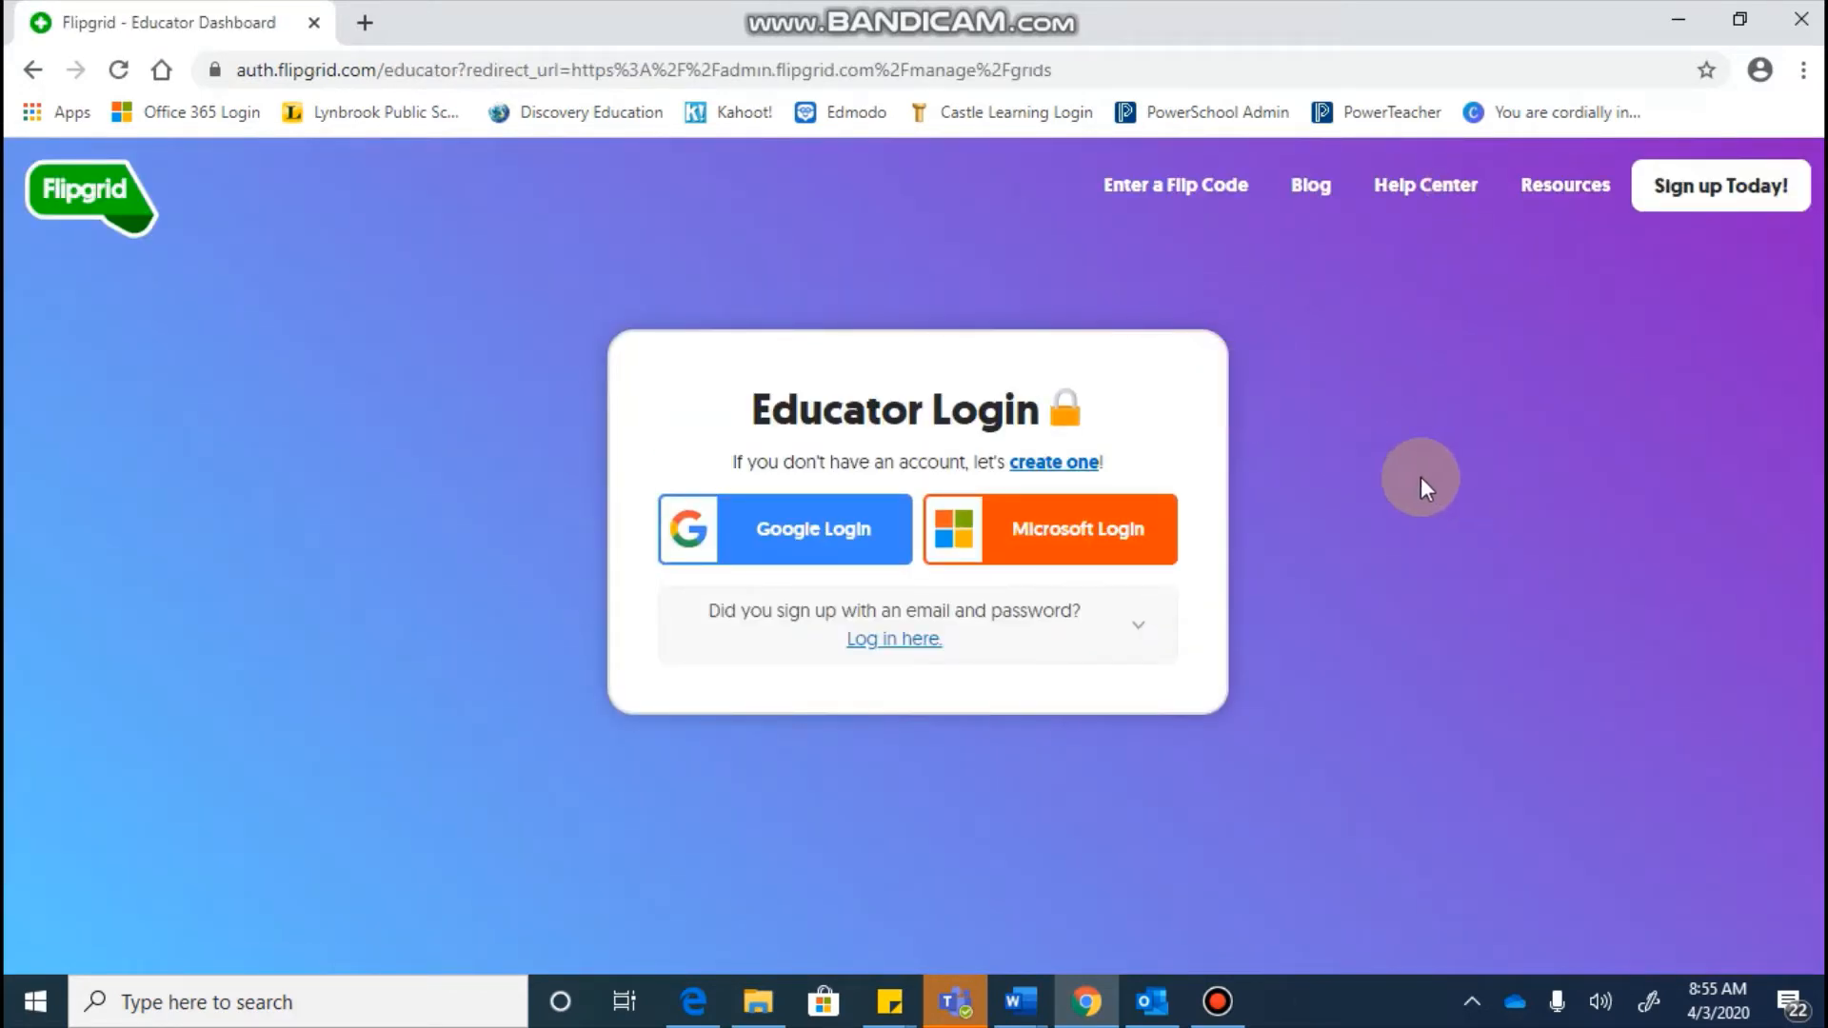
pyautogui.click(1076, 526)
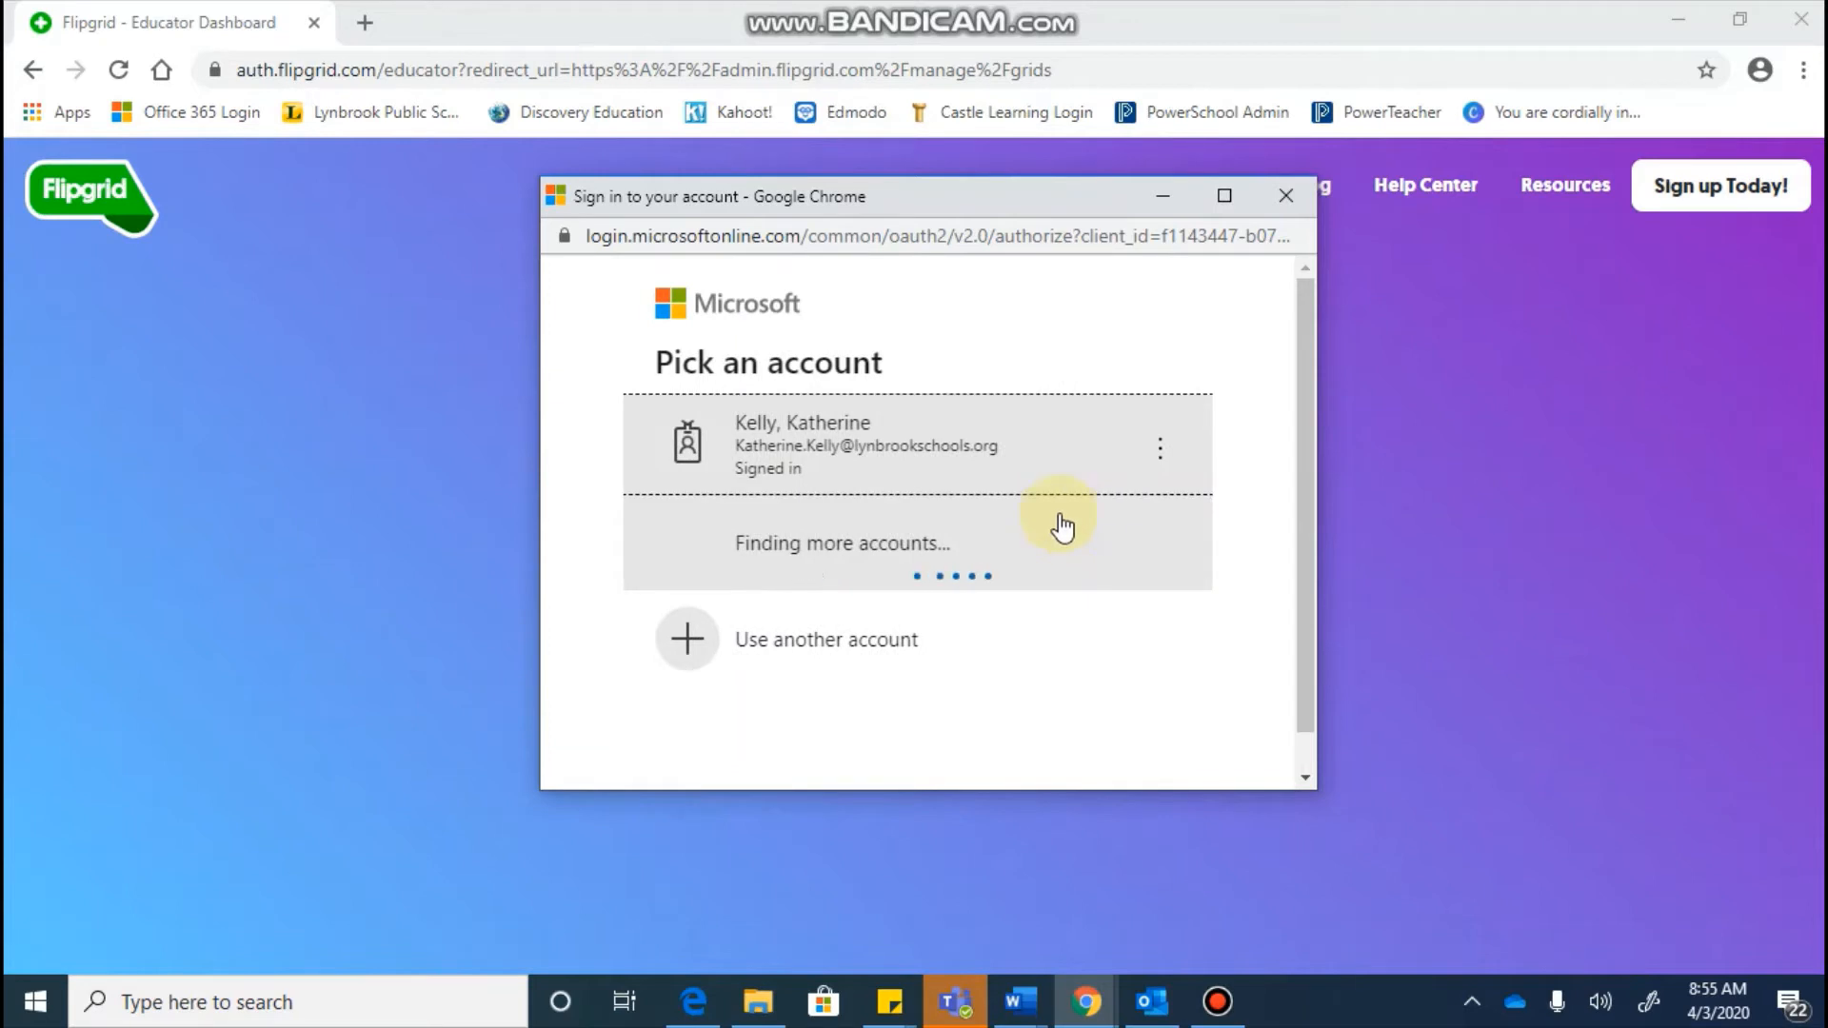
pyautogui.click(870, 436)
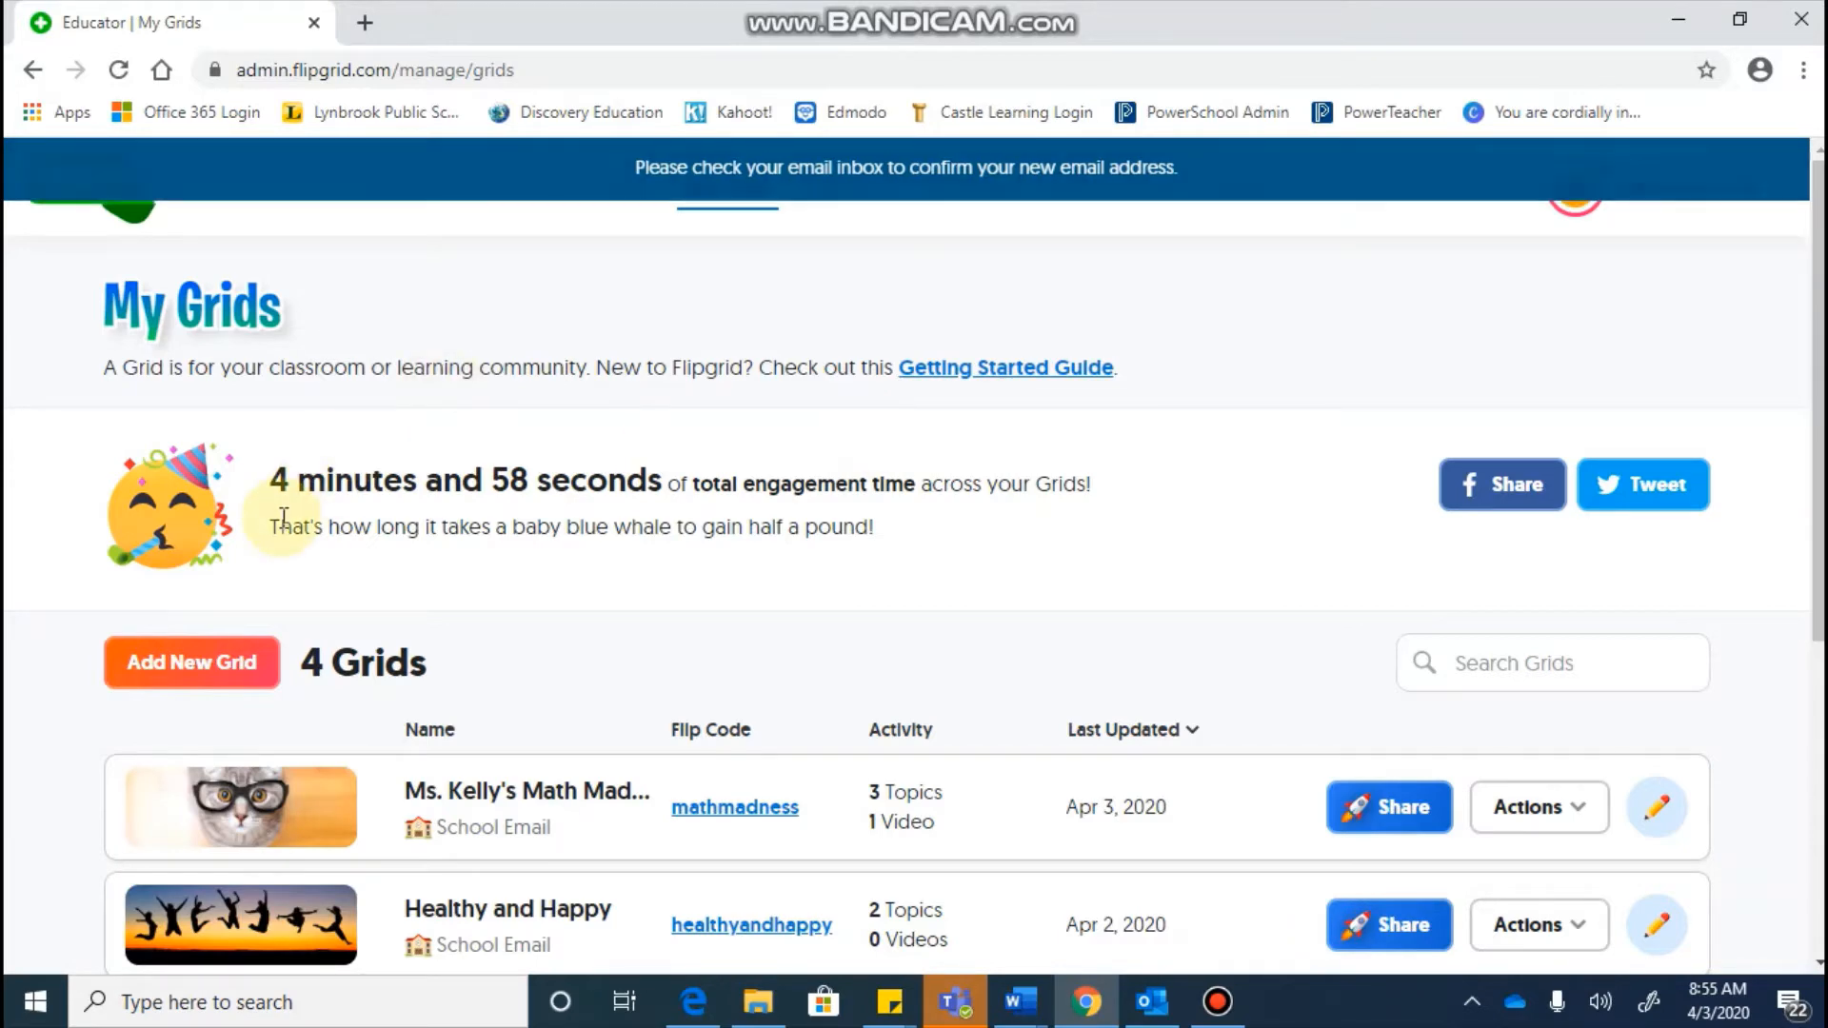
# Step: Start a new grid from My Grids with Add New Grid
pyautogui.scroll(-3, 282, 505)
pyautogui.scroll(-1, 282, 517)
pyautogui.scroll(4, 282, 517)
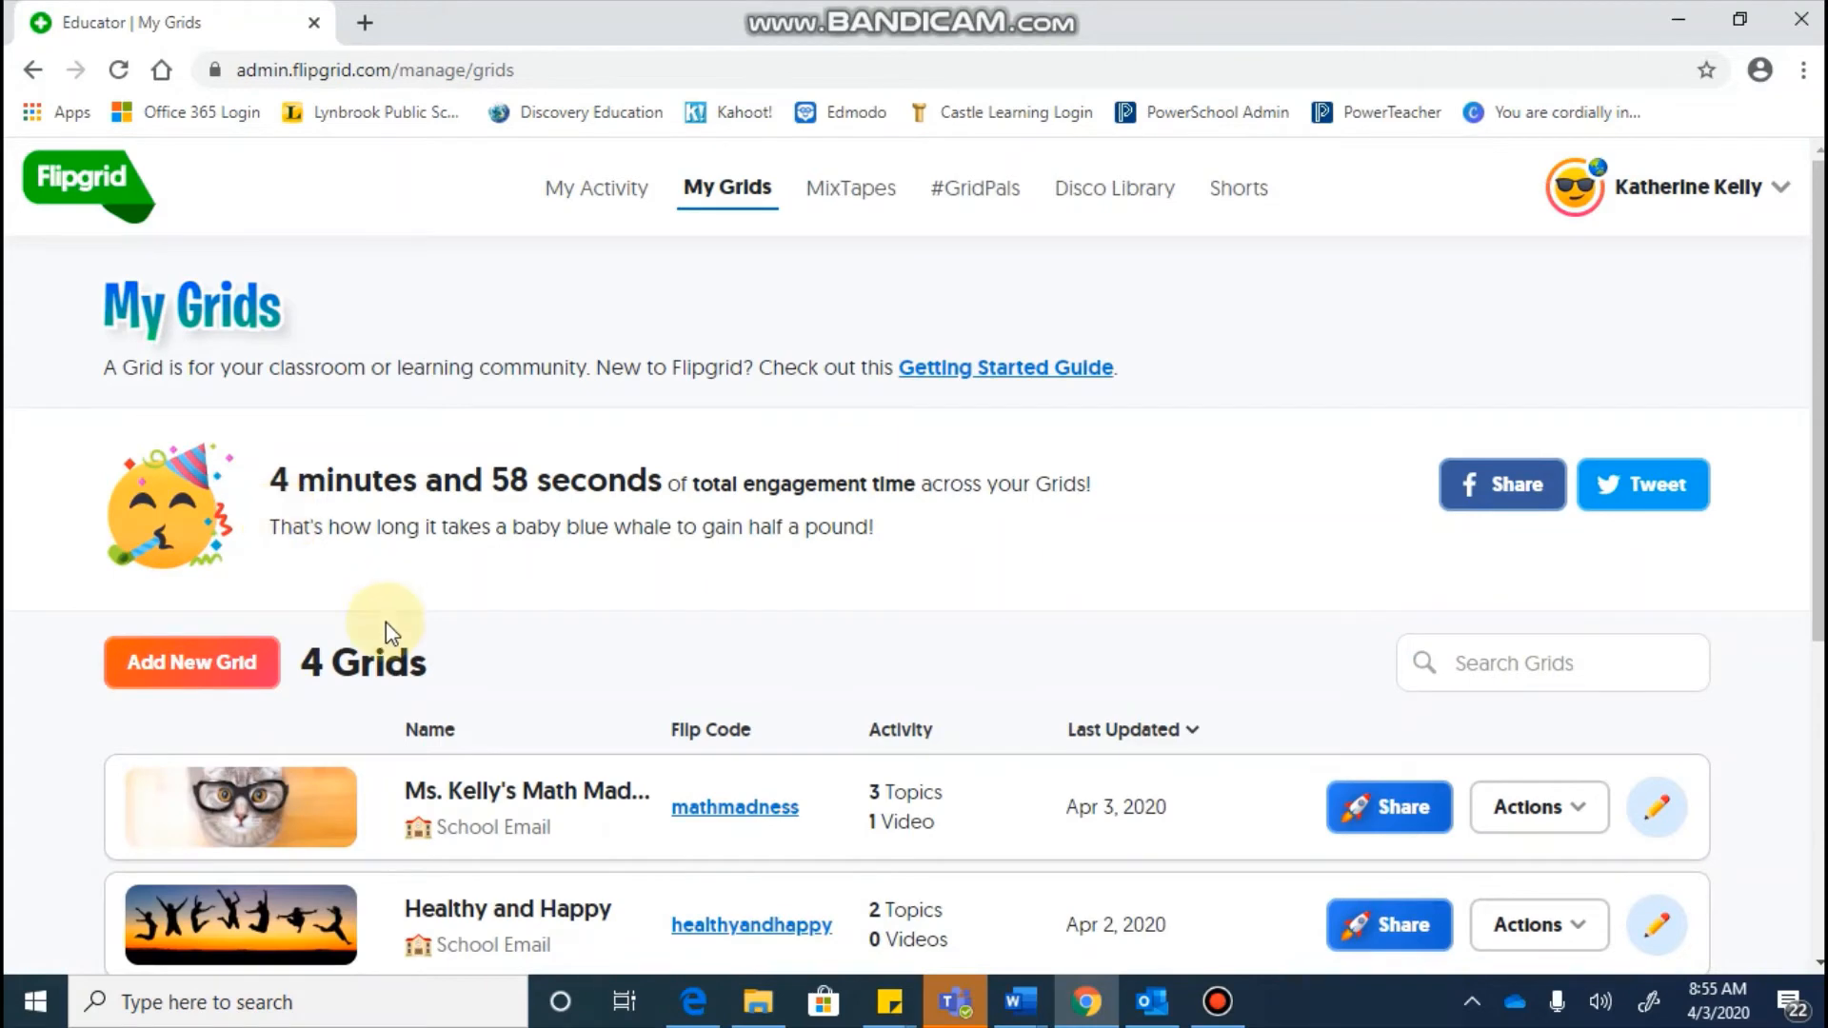
pyautogui.scroll(-3, 385, 620)
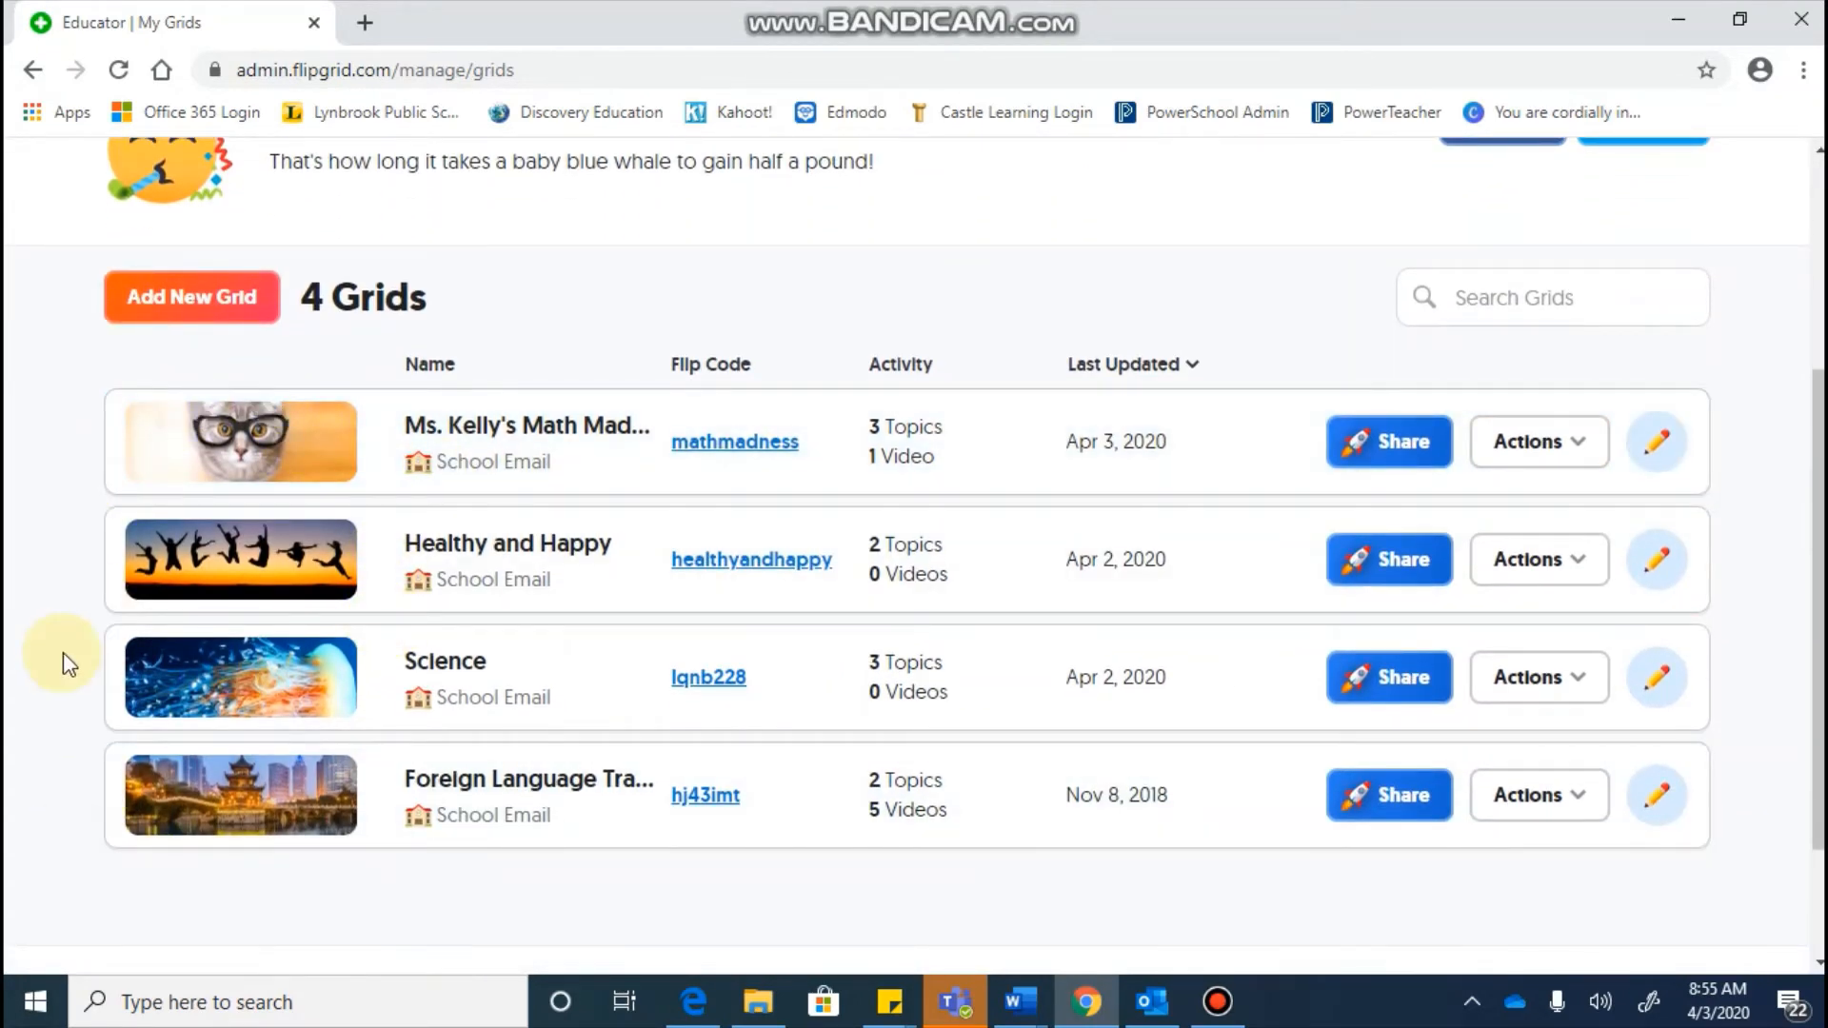
pyautogui.scroll(1, 63, 653)
pyautogui.scroll(-3, 62, 653)
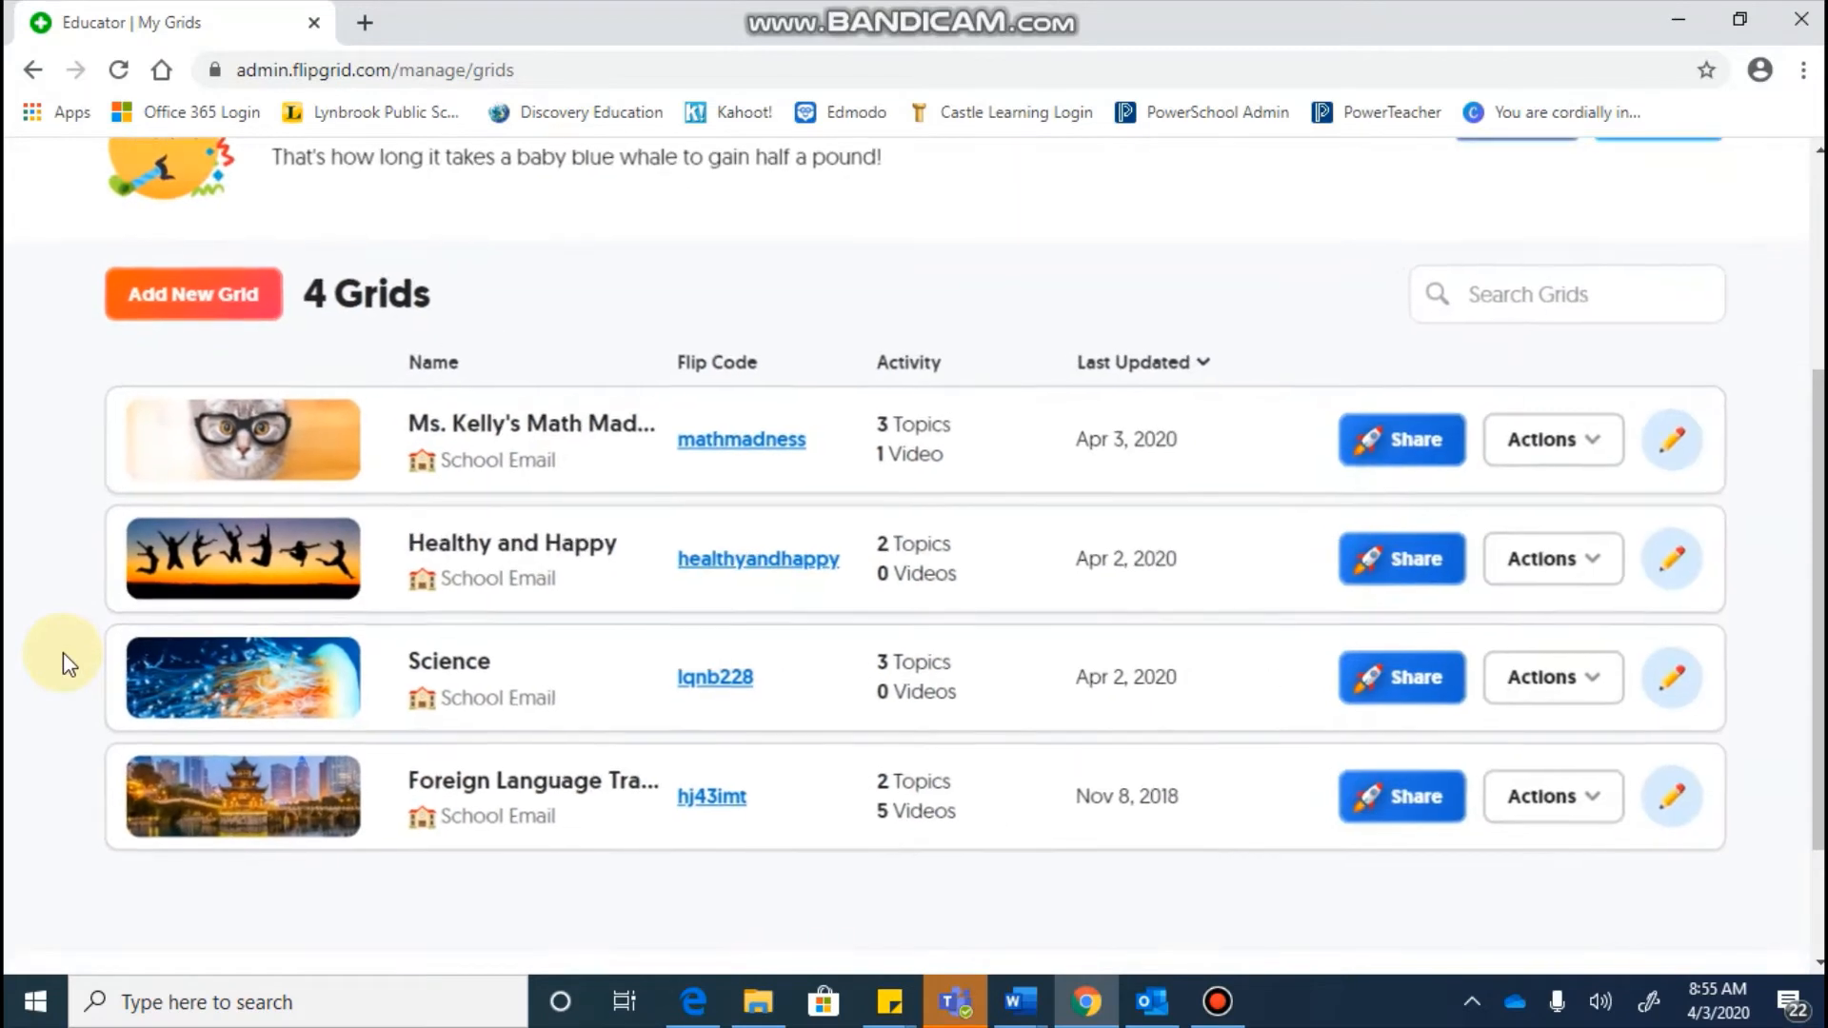
pyautogui.scroll(2, 43, 383)
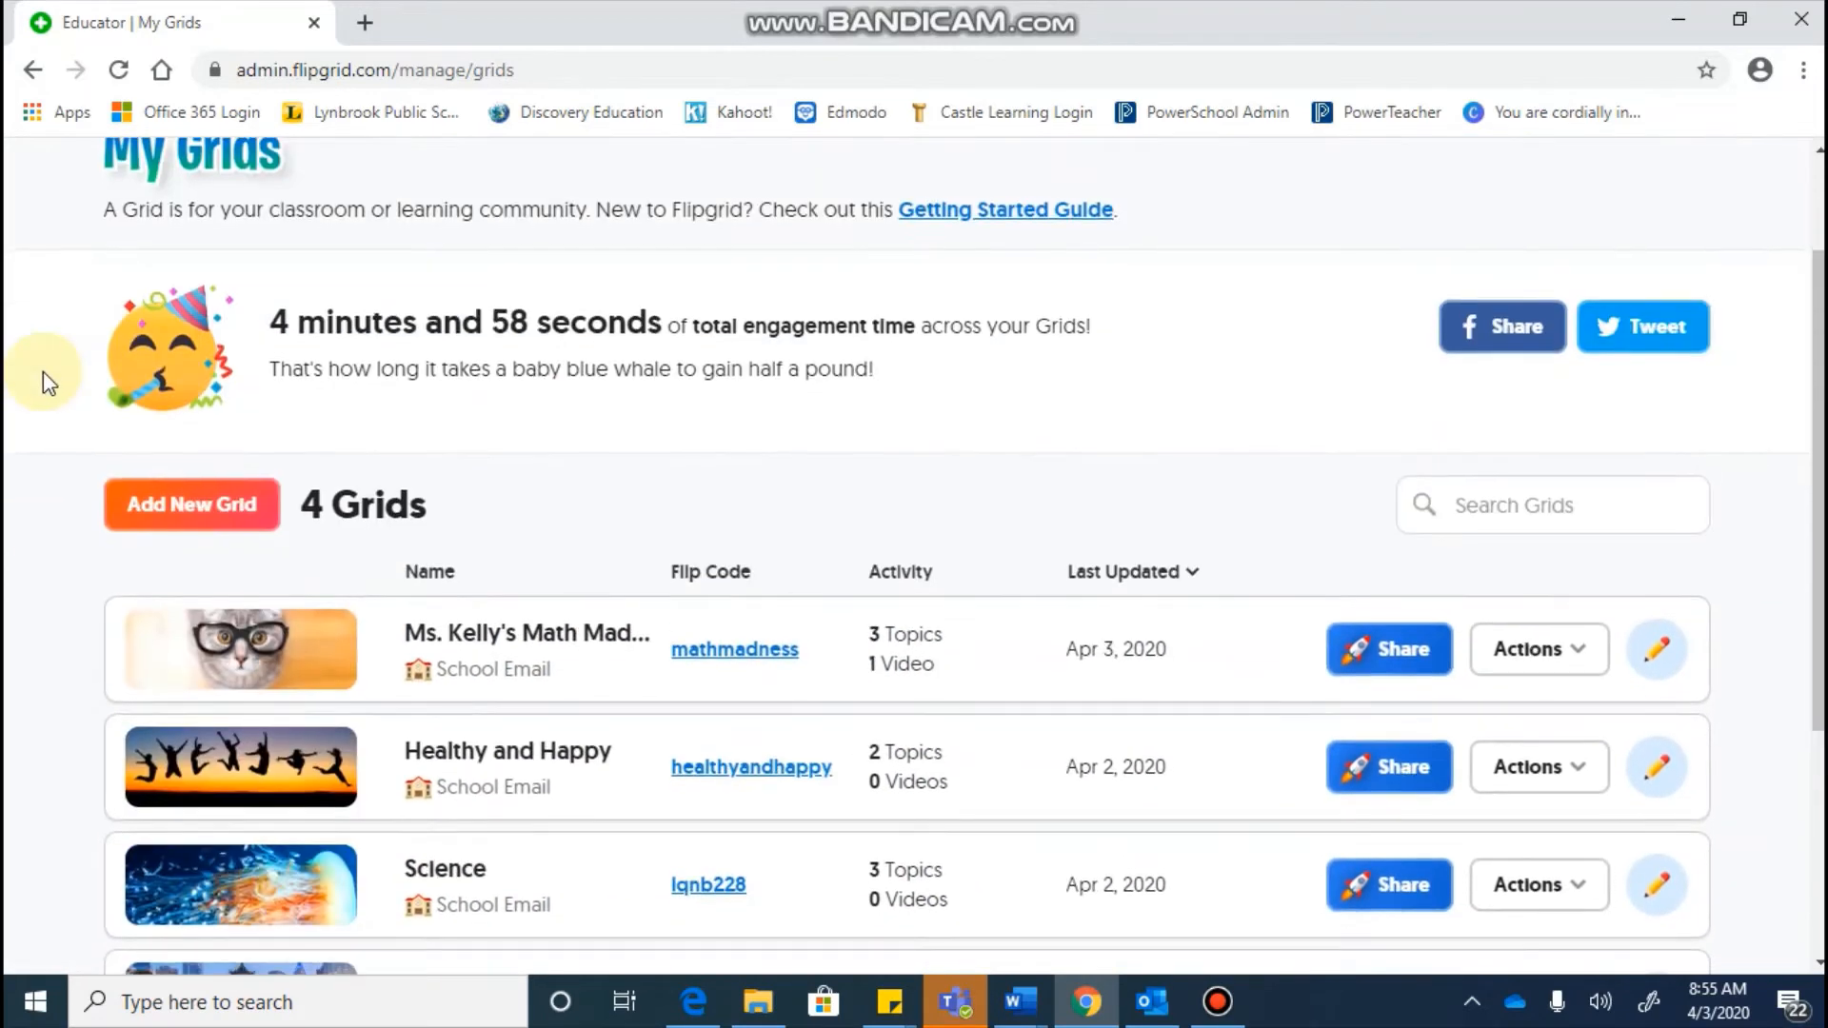
pyautogui.click(207, 519)
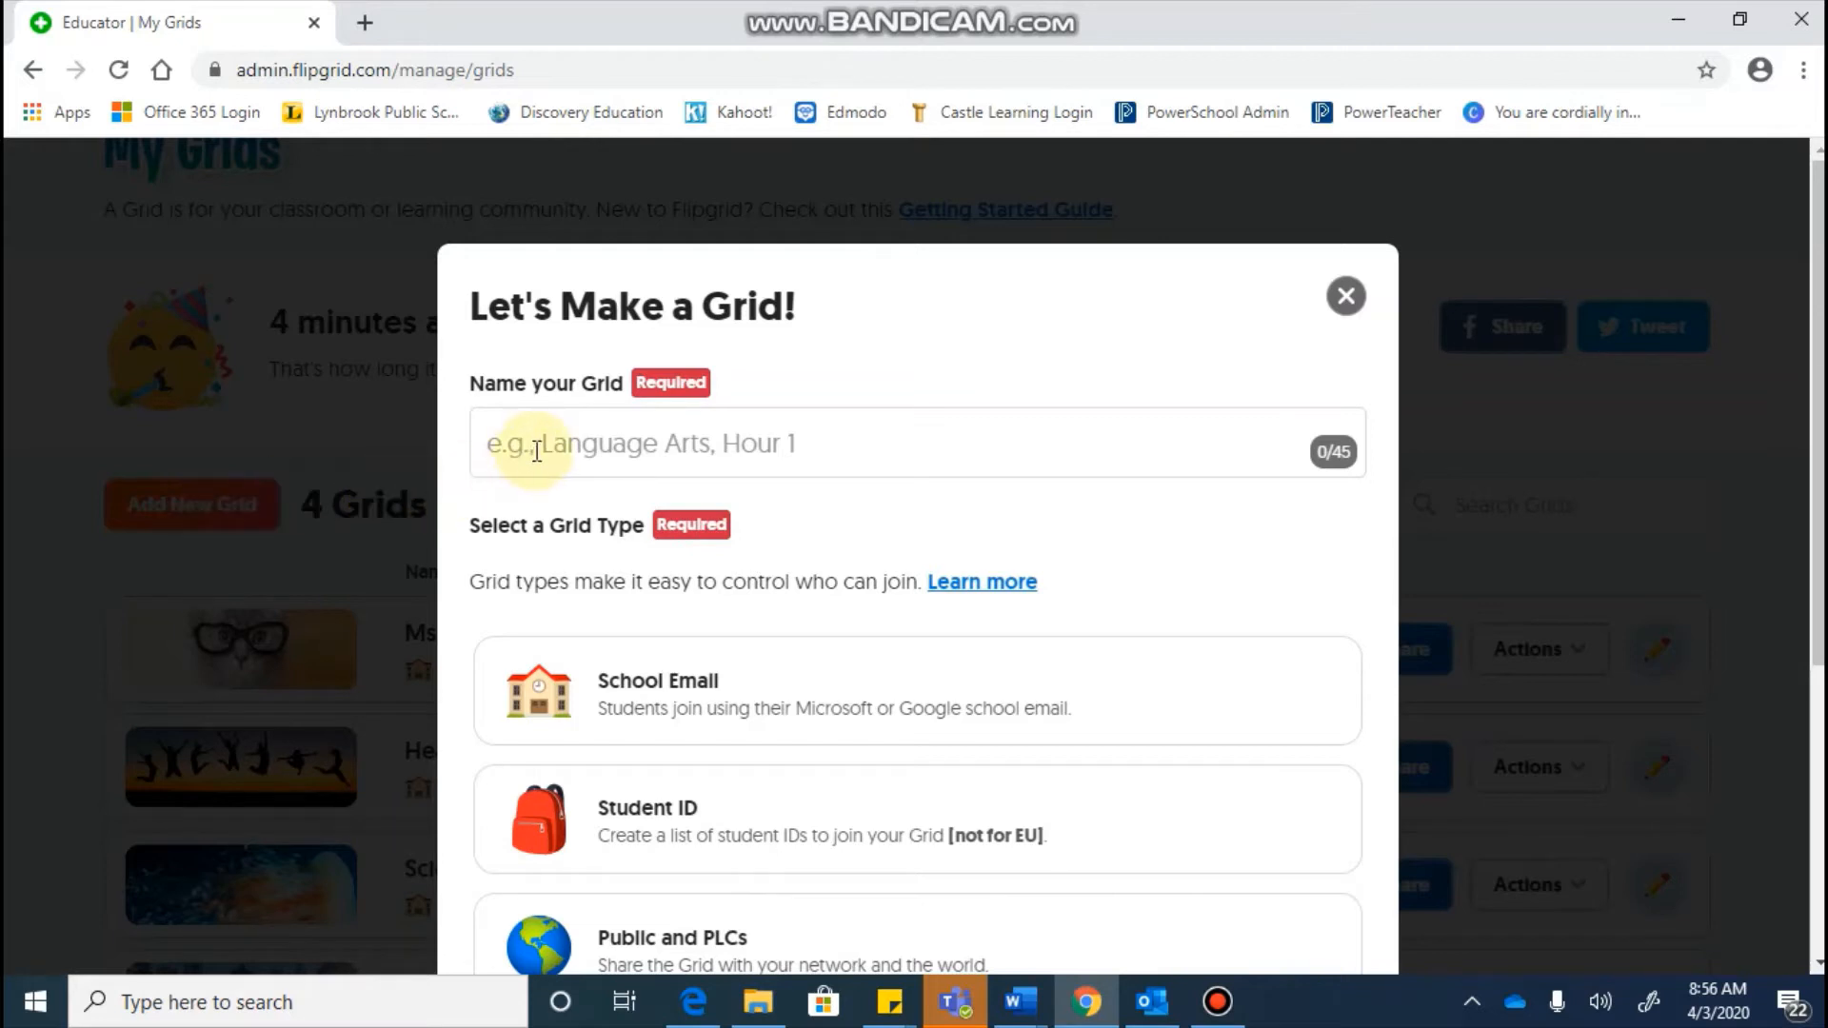
# Step: Enter the teacher's art class title as the grid name, spacing the words apart
pyautogui.click(542, 446)
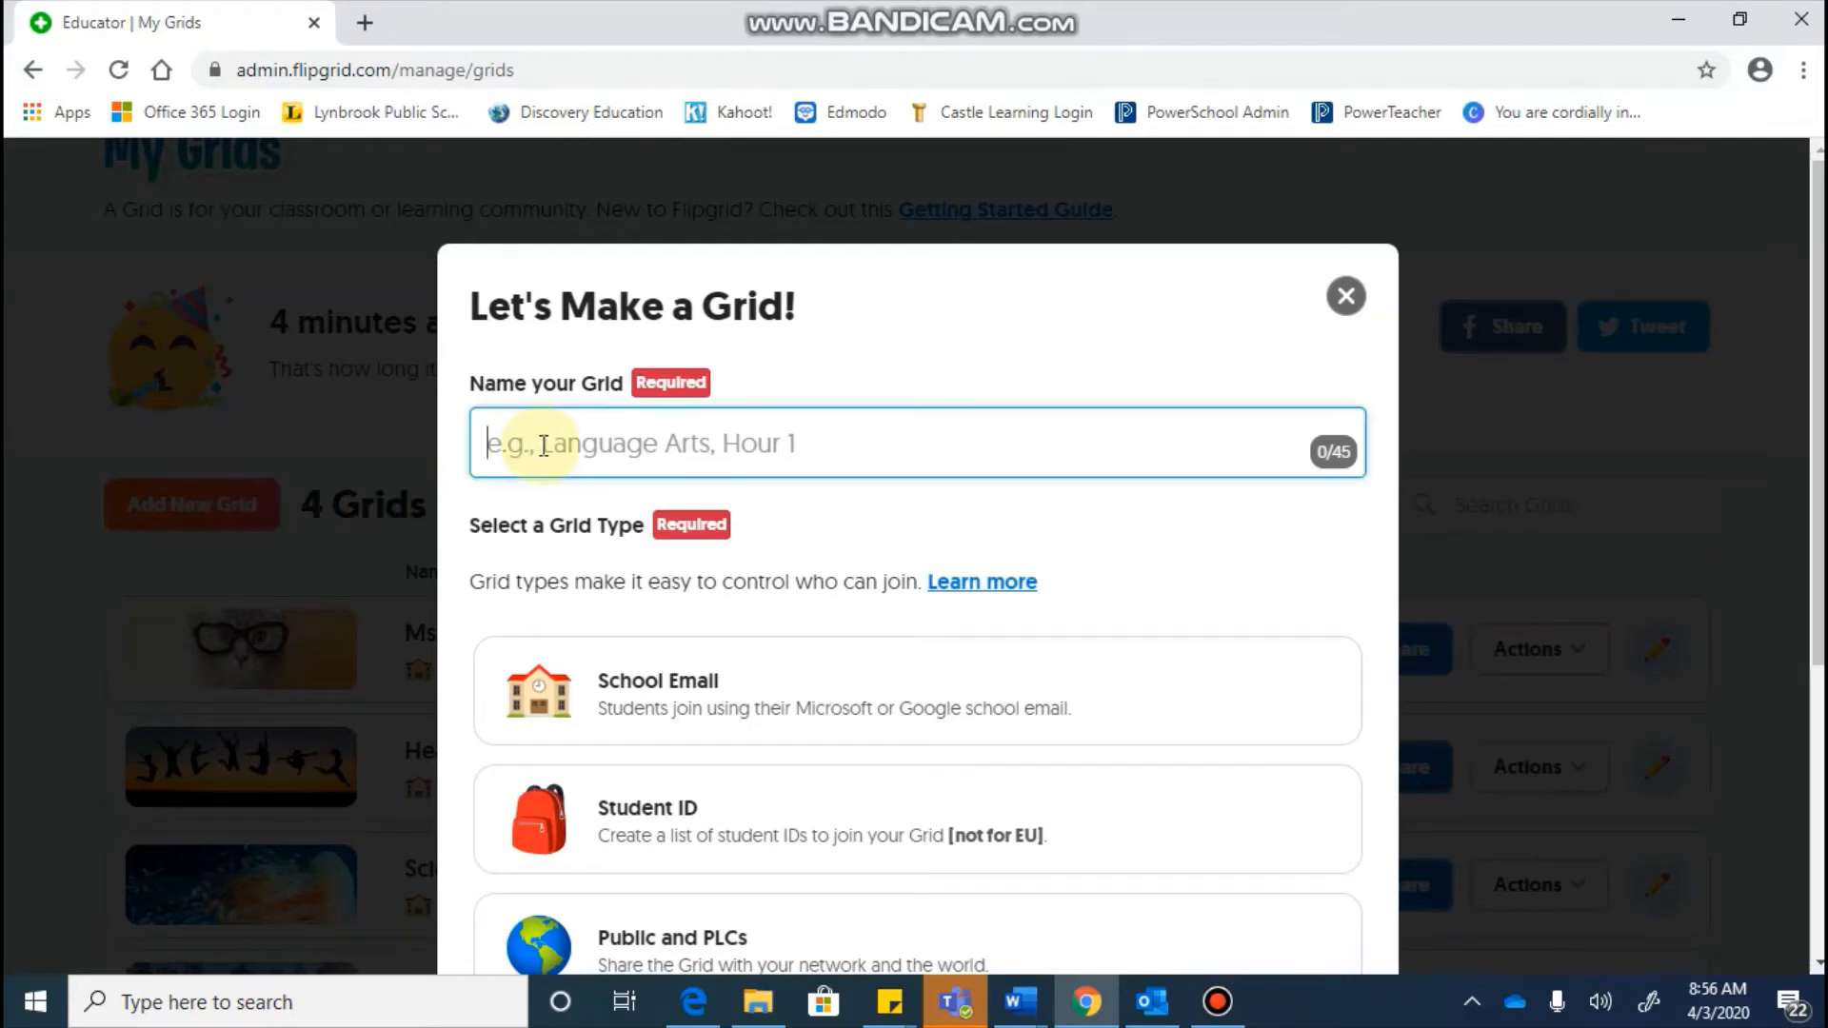
pyautogui.write('Ms')
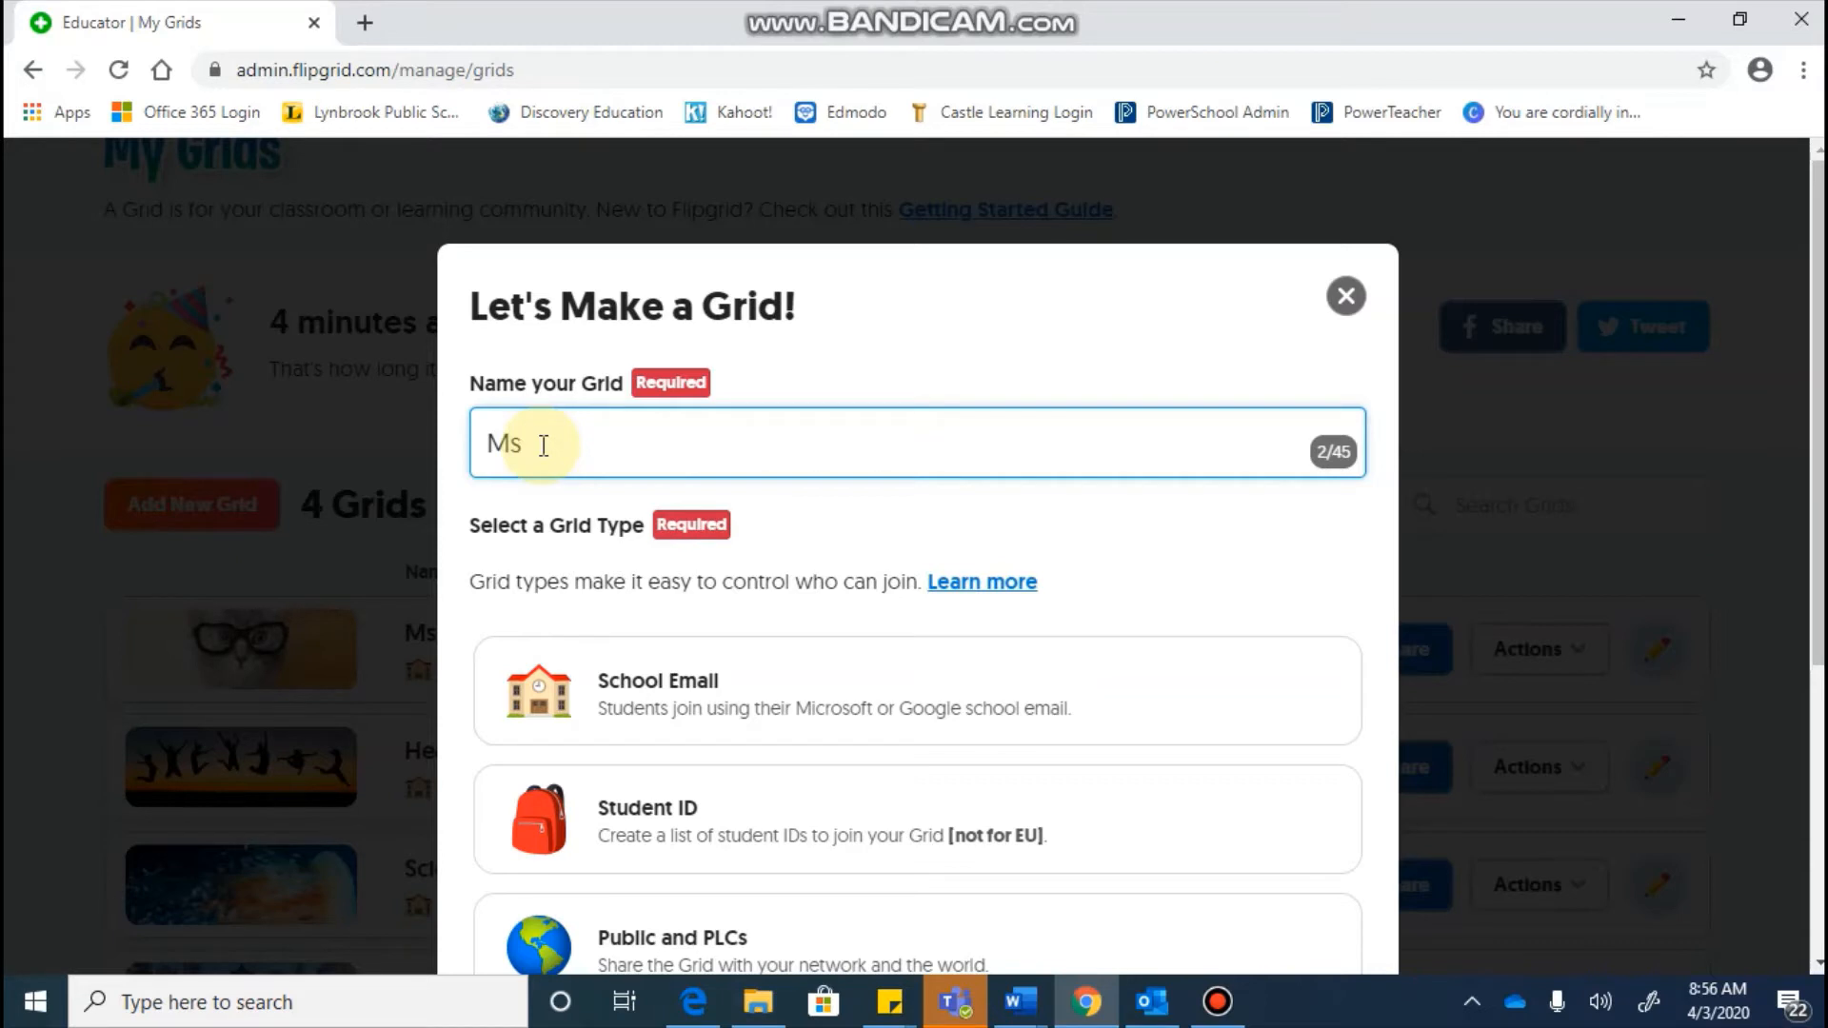
pyautogui.write('KellysArtClass')
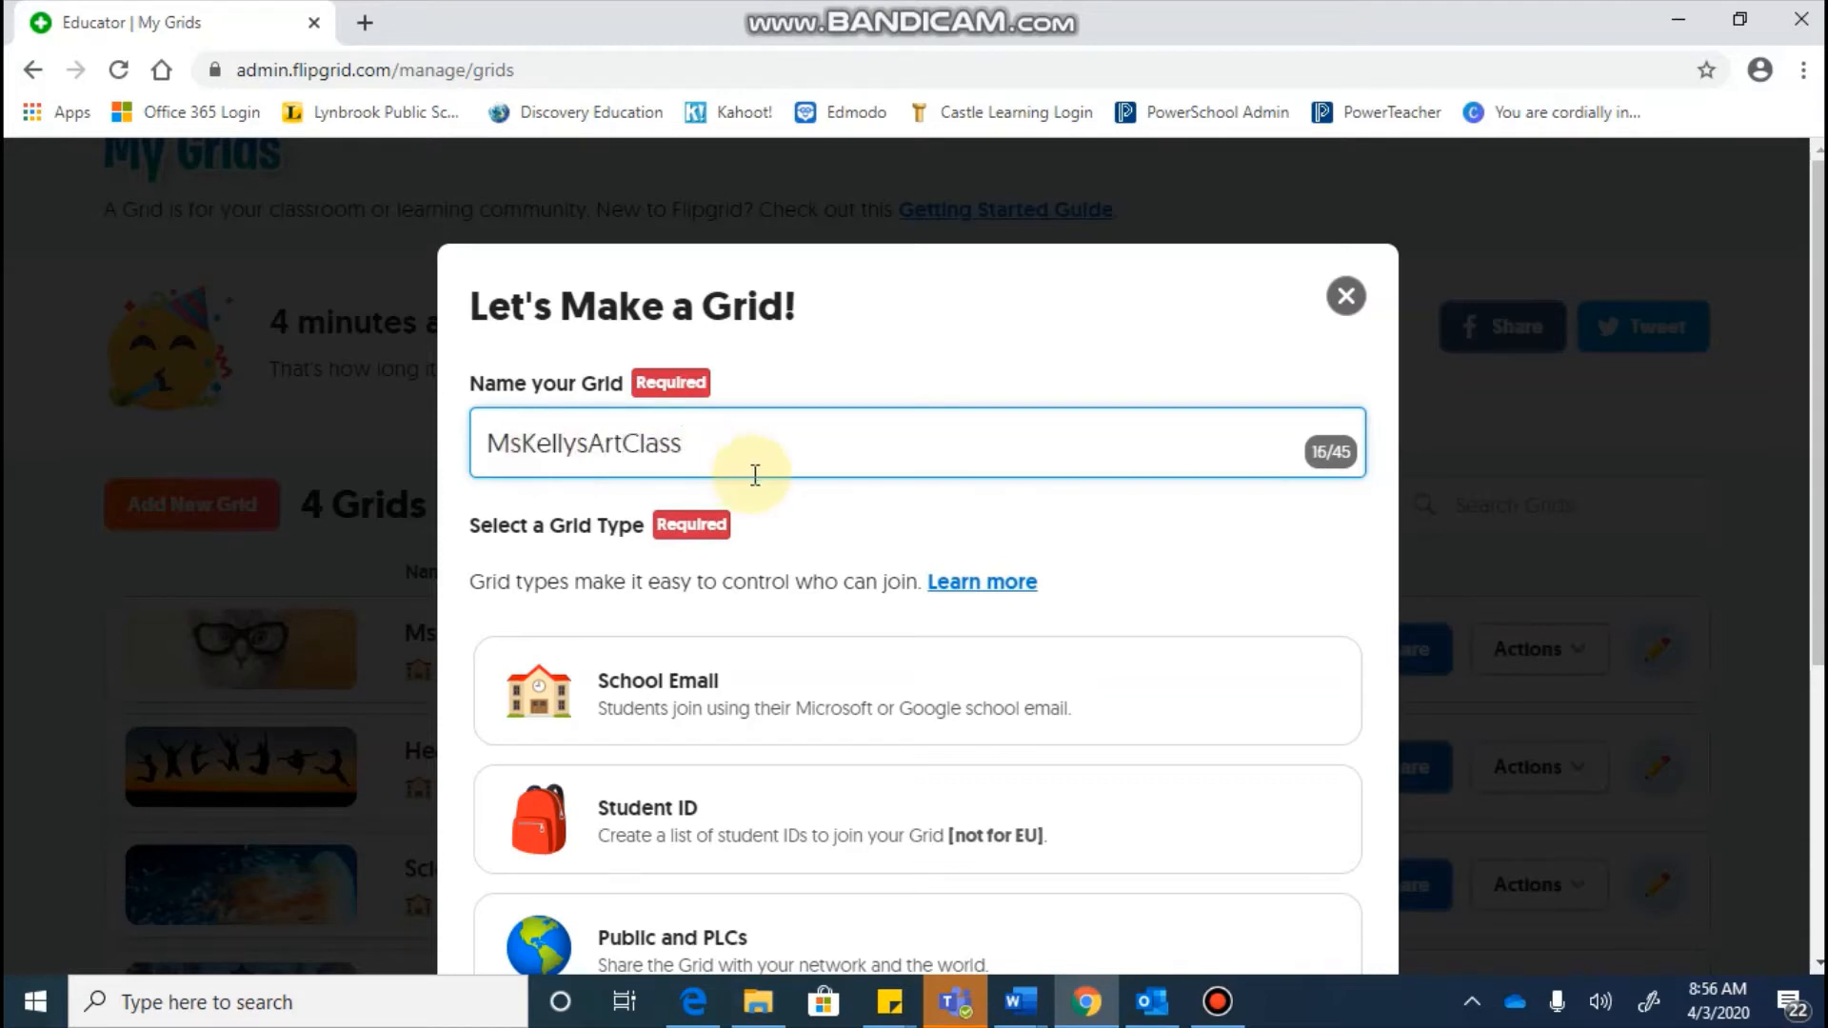
pyautogui.click(524, 443)
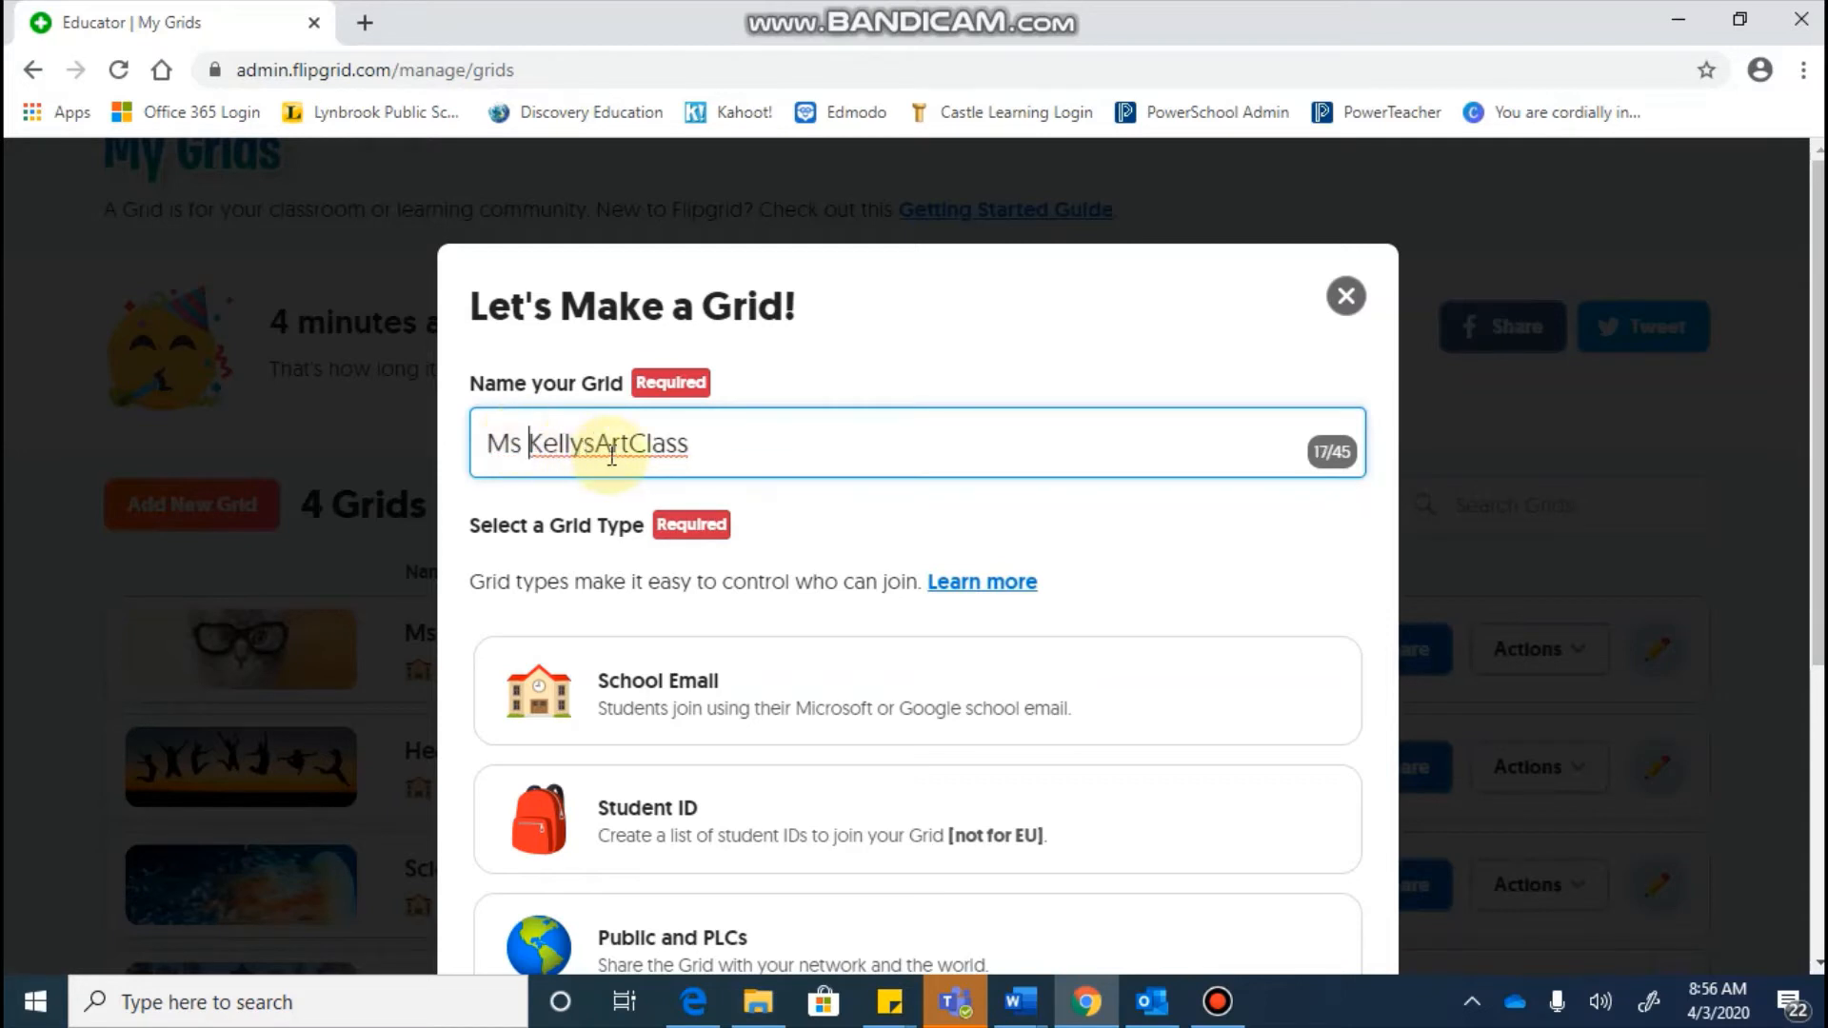
pyautogui.click(594, 443)
pyautogui.click(637, 443)
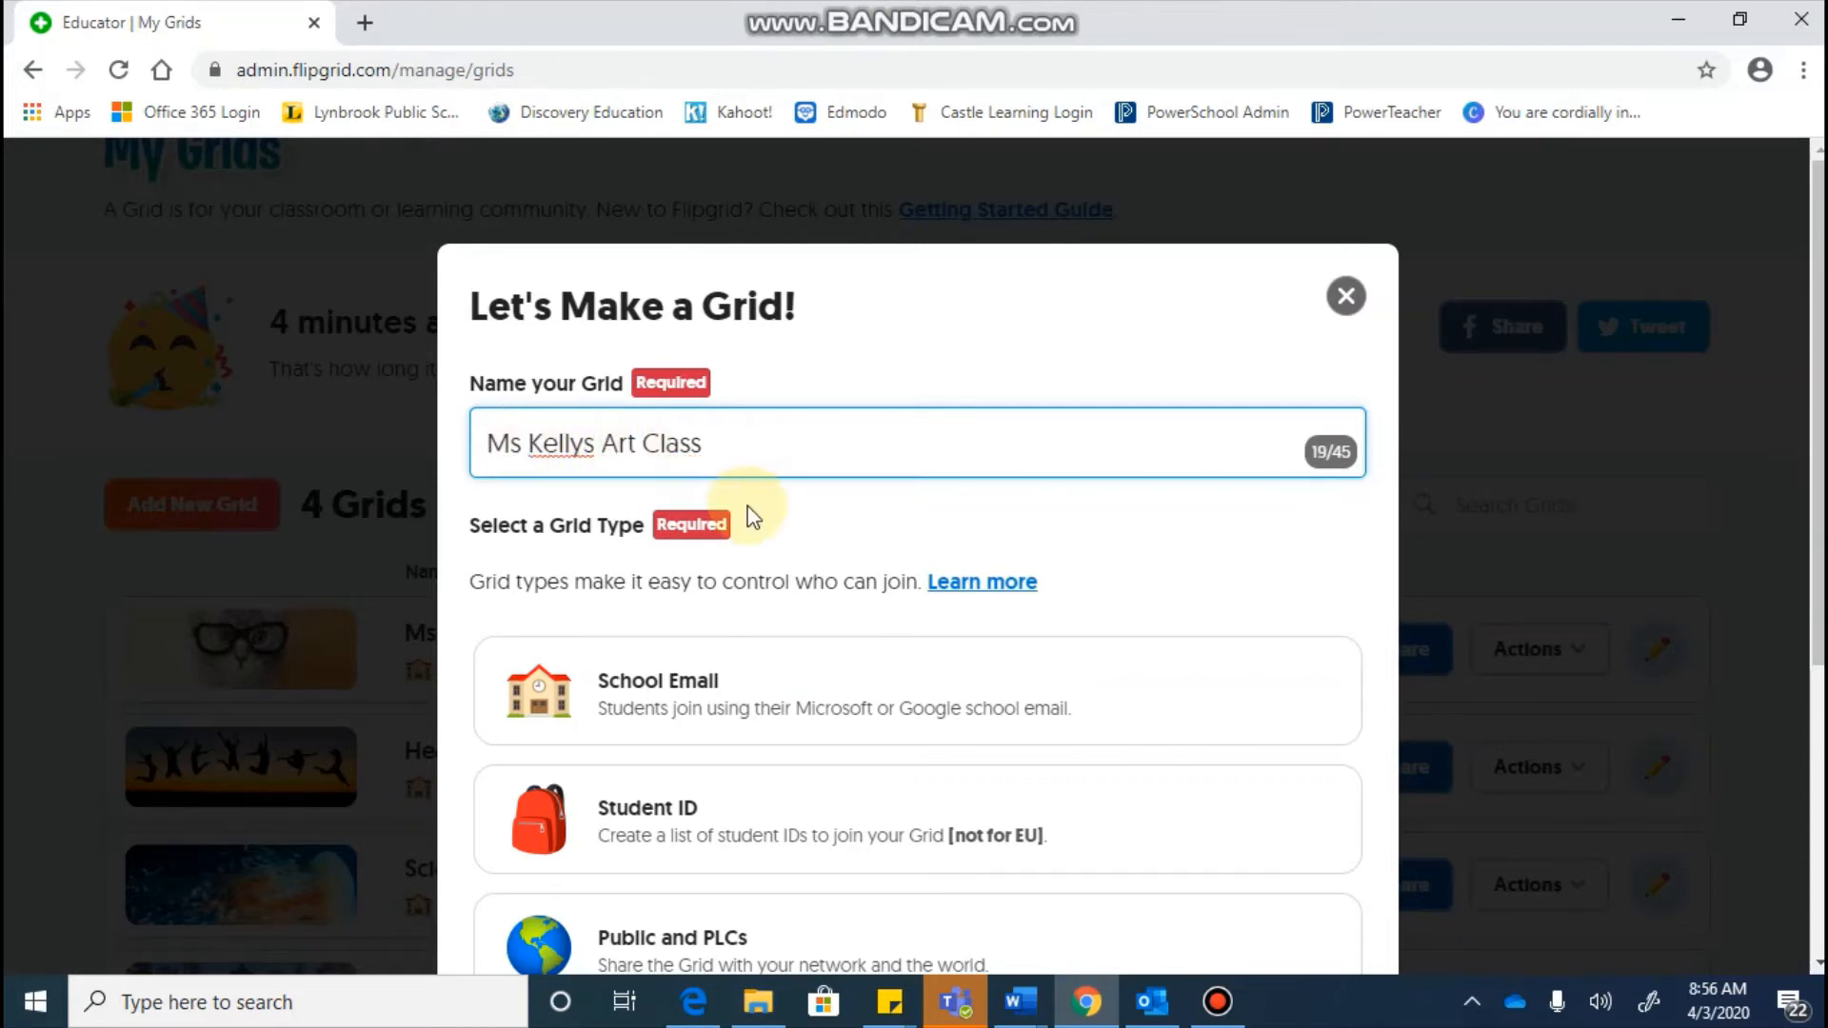
pyautogui.scroll(-2, 746, 514)
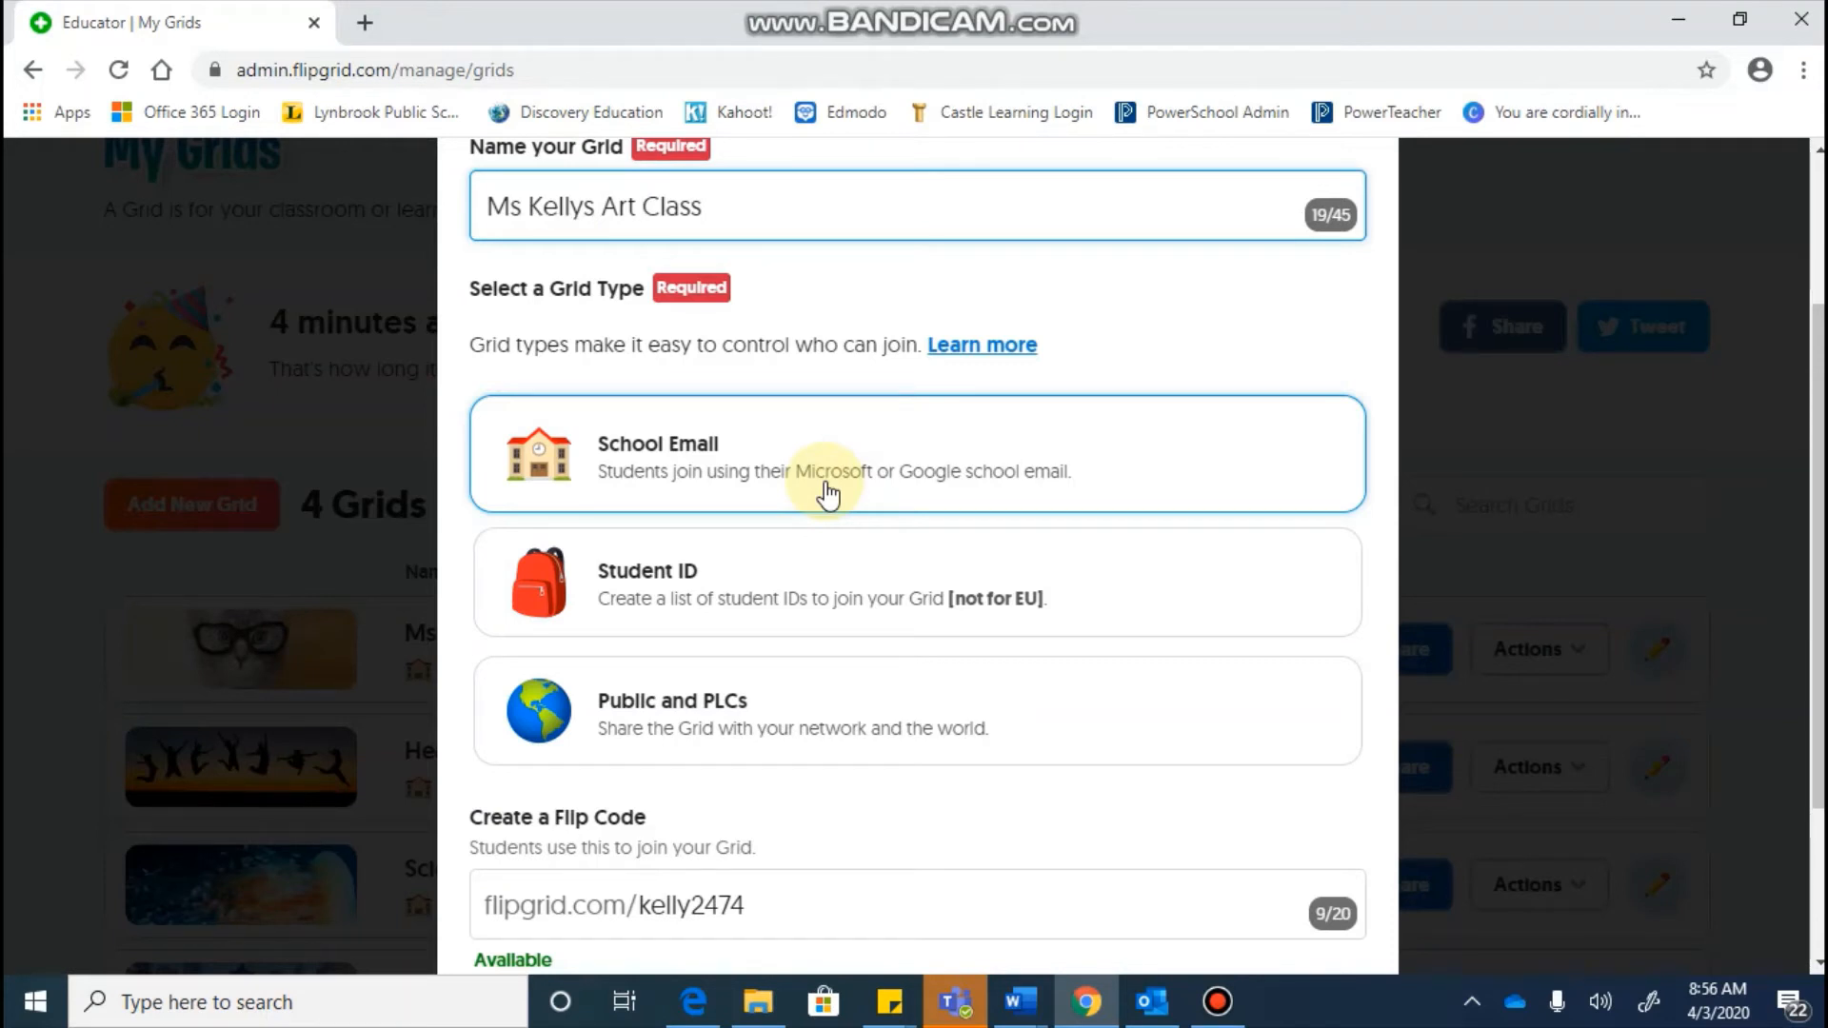
# Step: Choose the School Email grid type and replace the suggested Flip Code with the class's own code
pyautogui.click(827, 494)
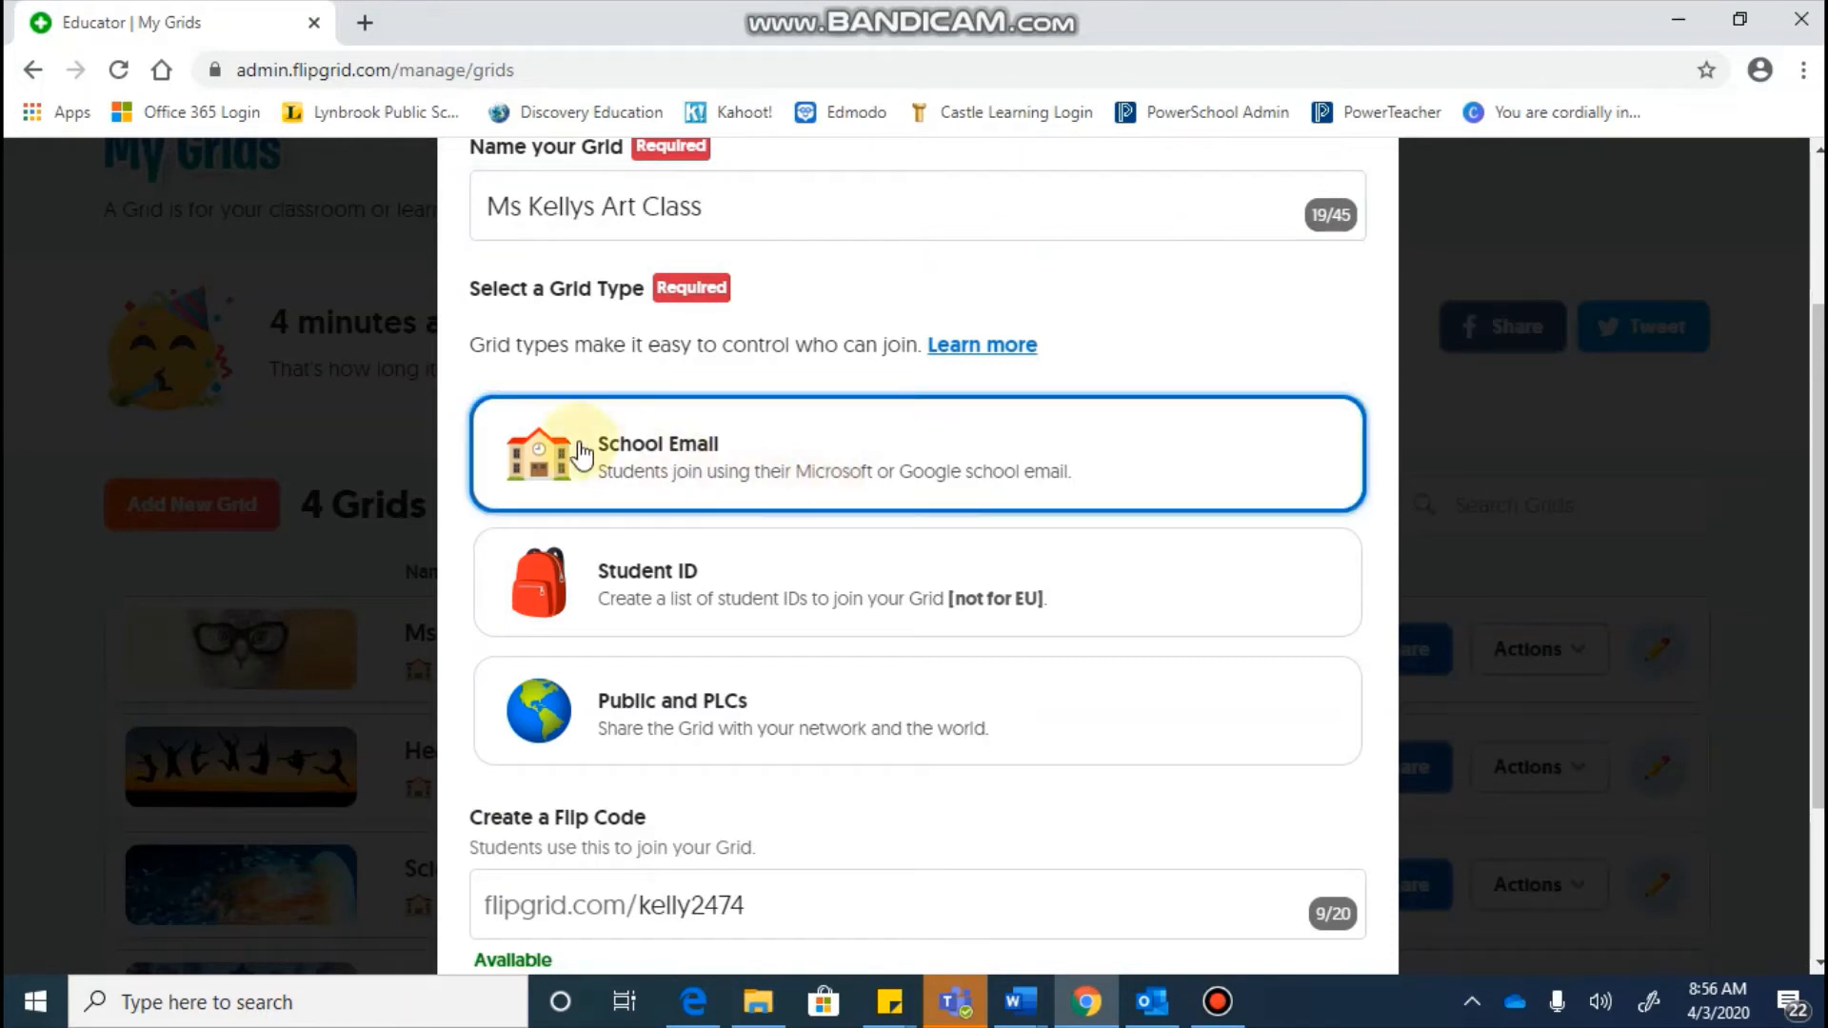
pyautogui.scroll(-3, 514, 433)
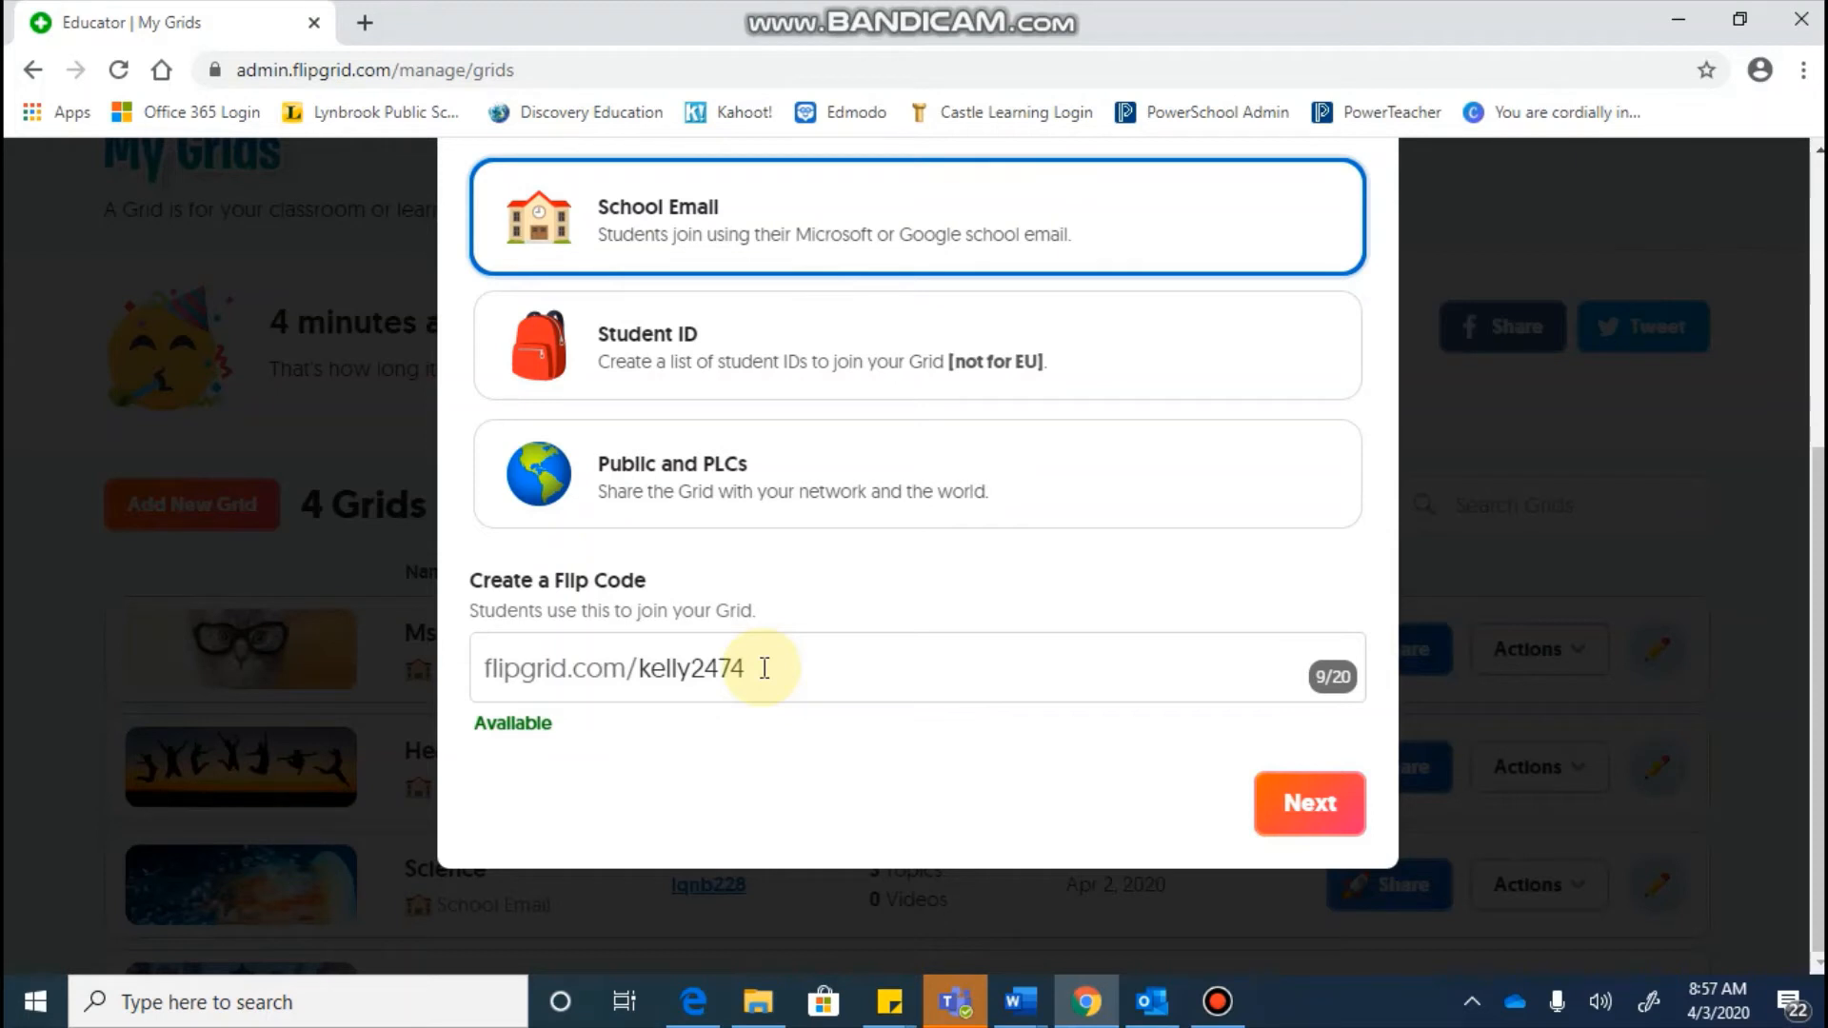
pyautogui.moveTo(747, 667); pyautogui.dragTo(634, 676)
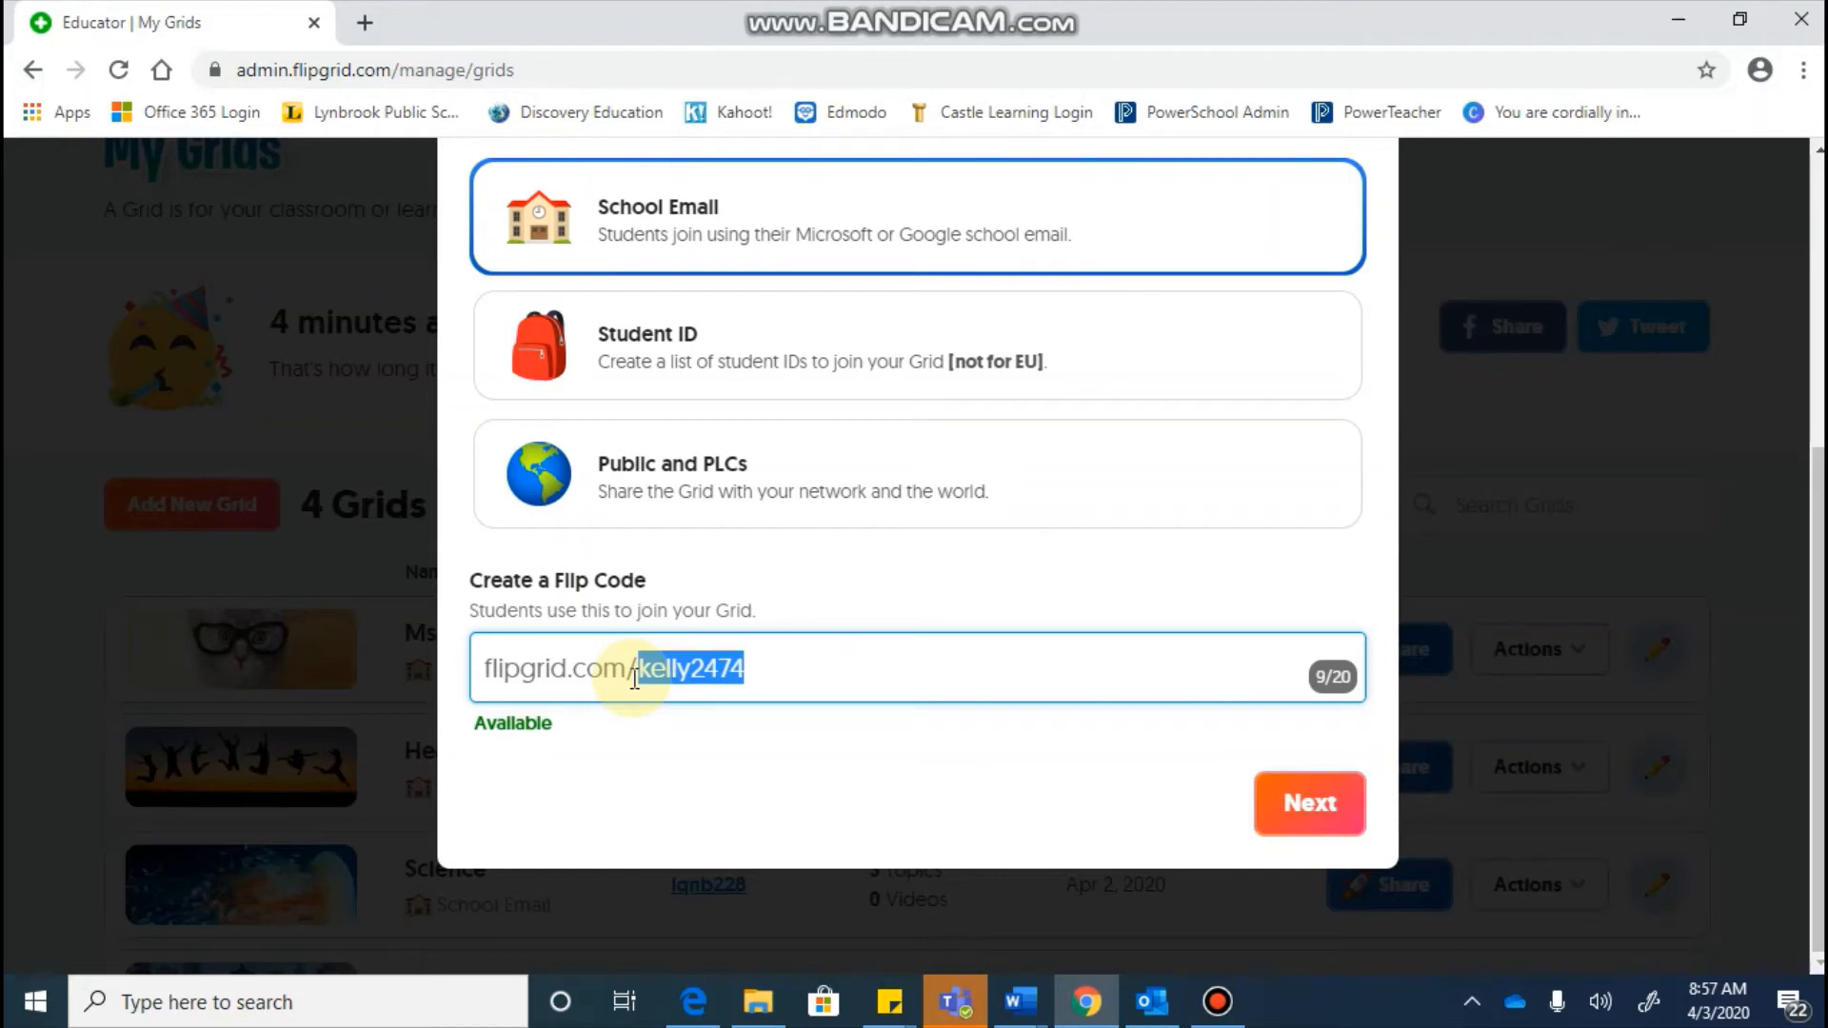
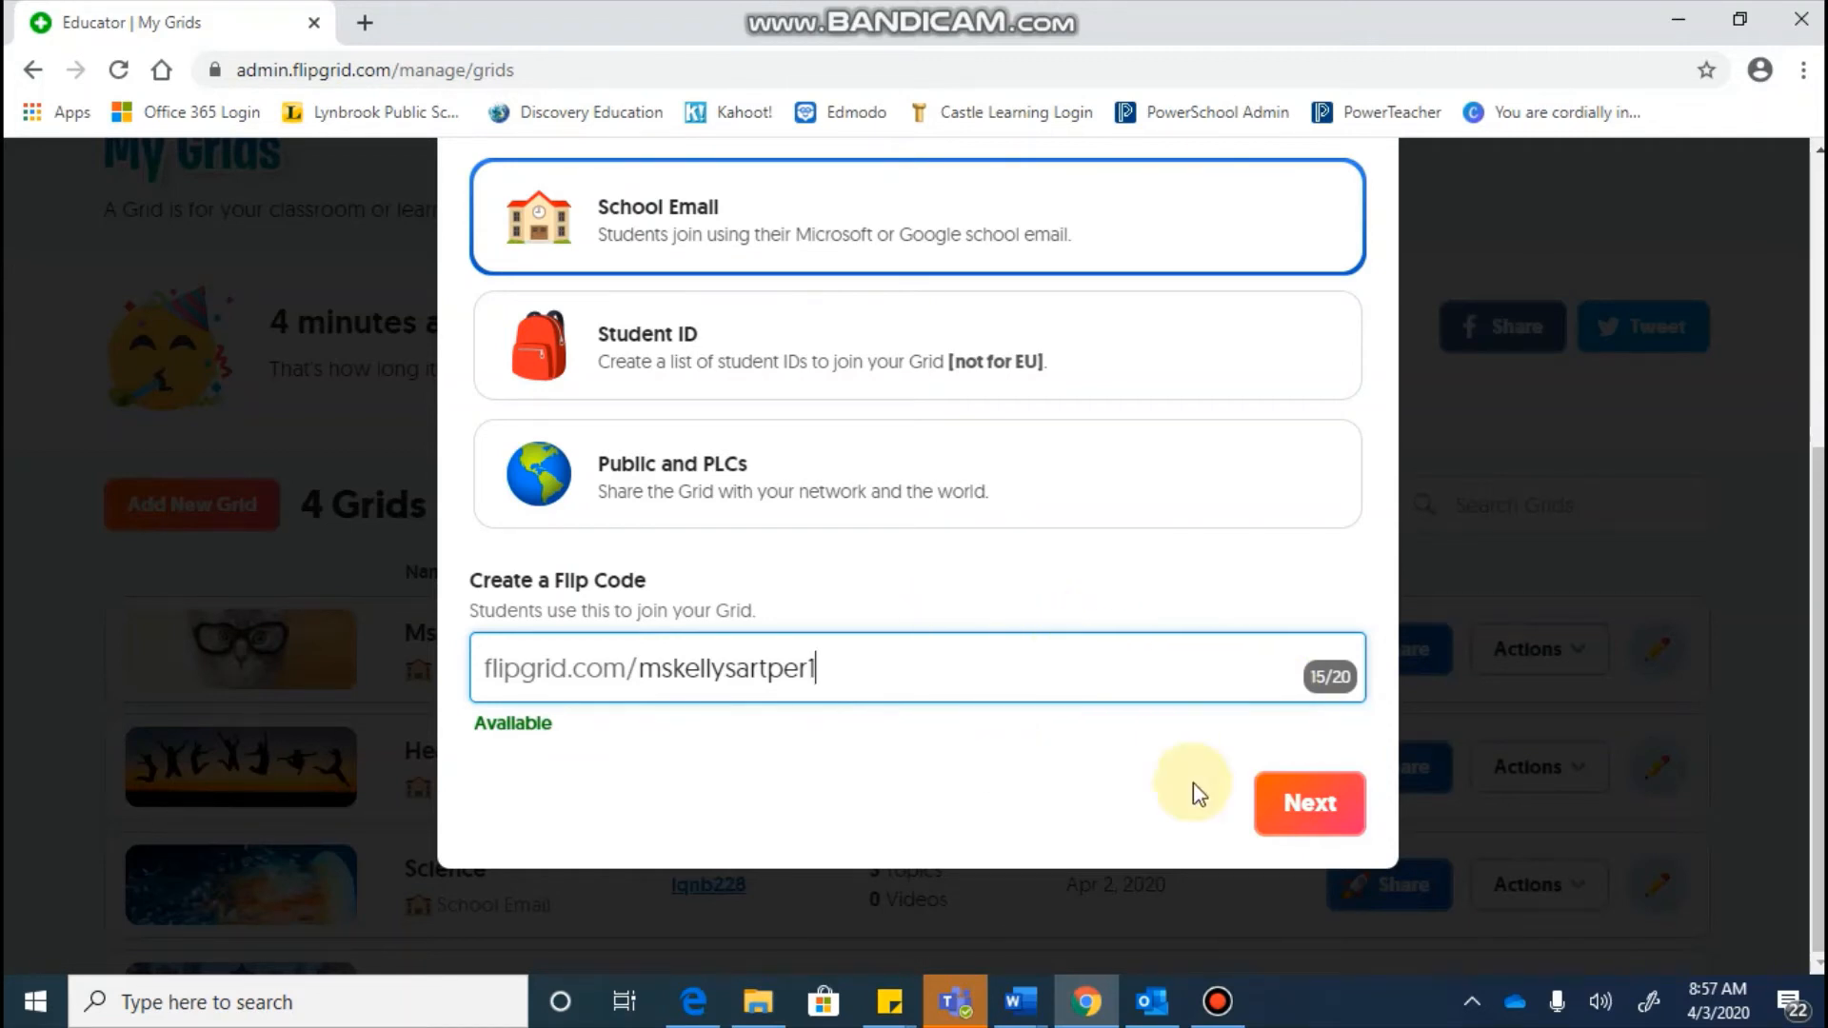
pyautogui.click(1307, 809)
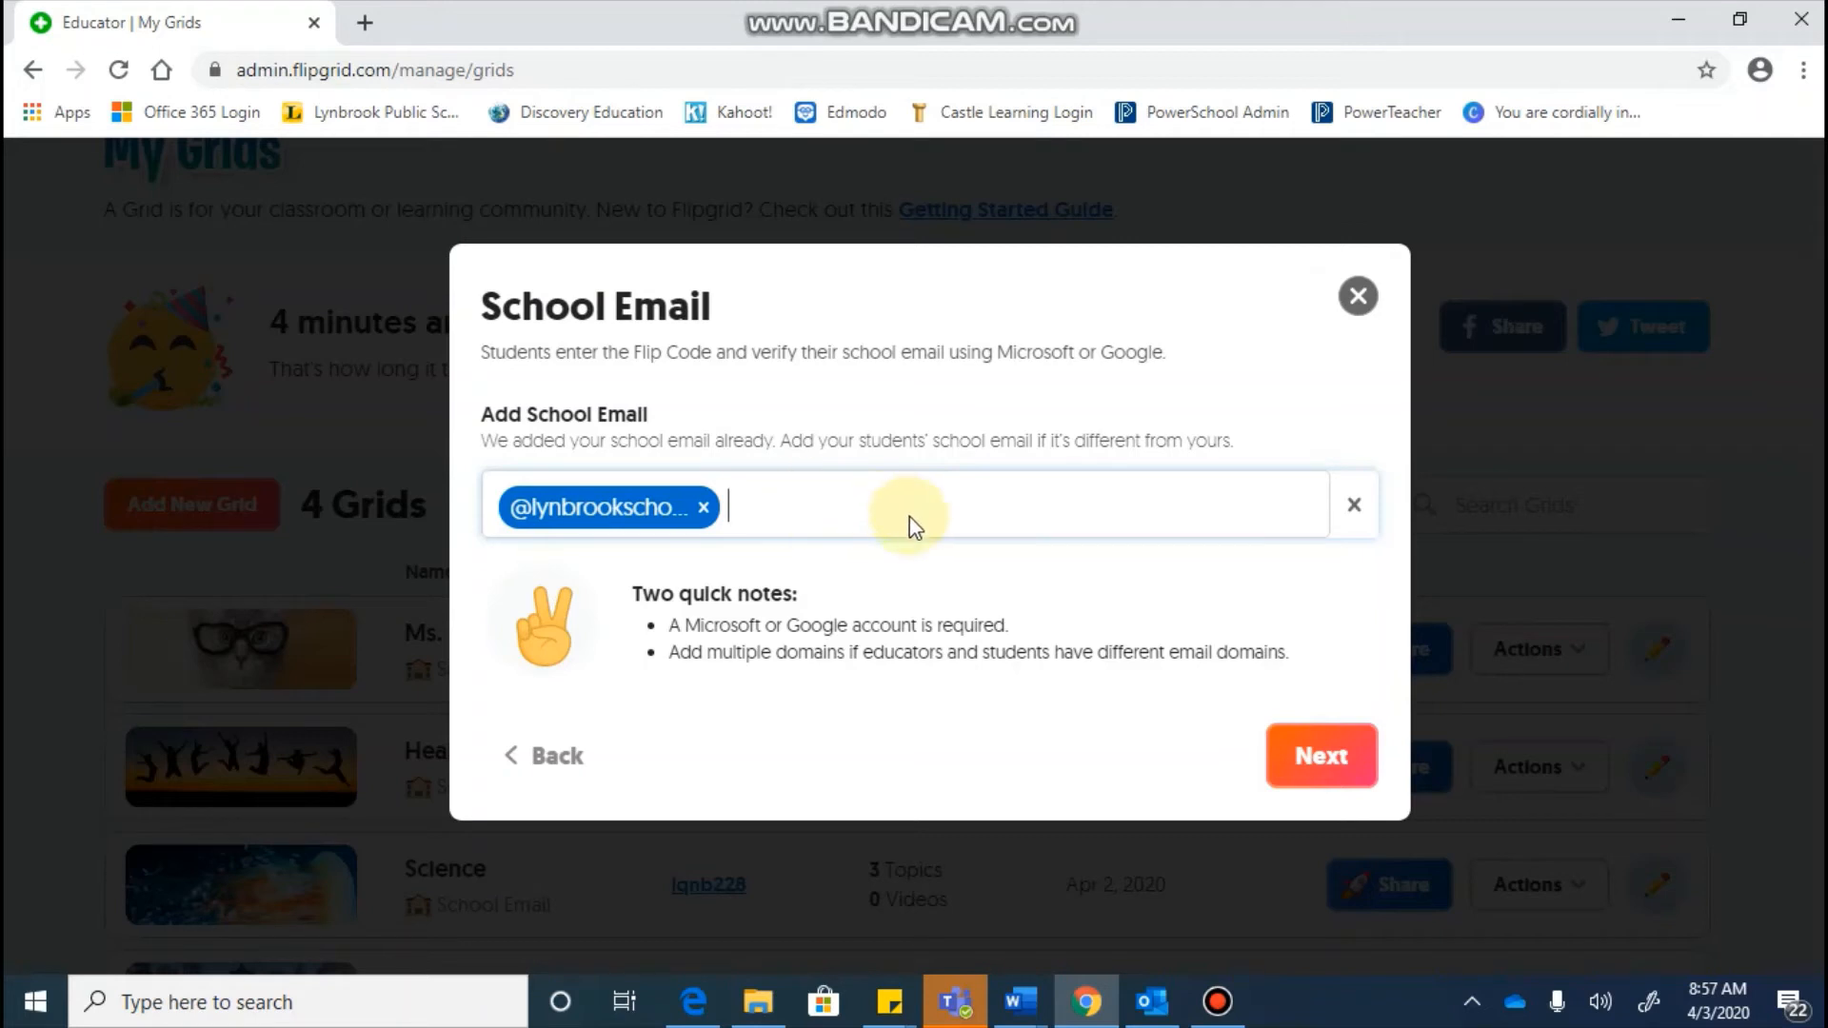
pyautogui.click(702, 507)
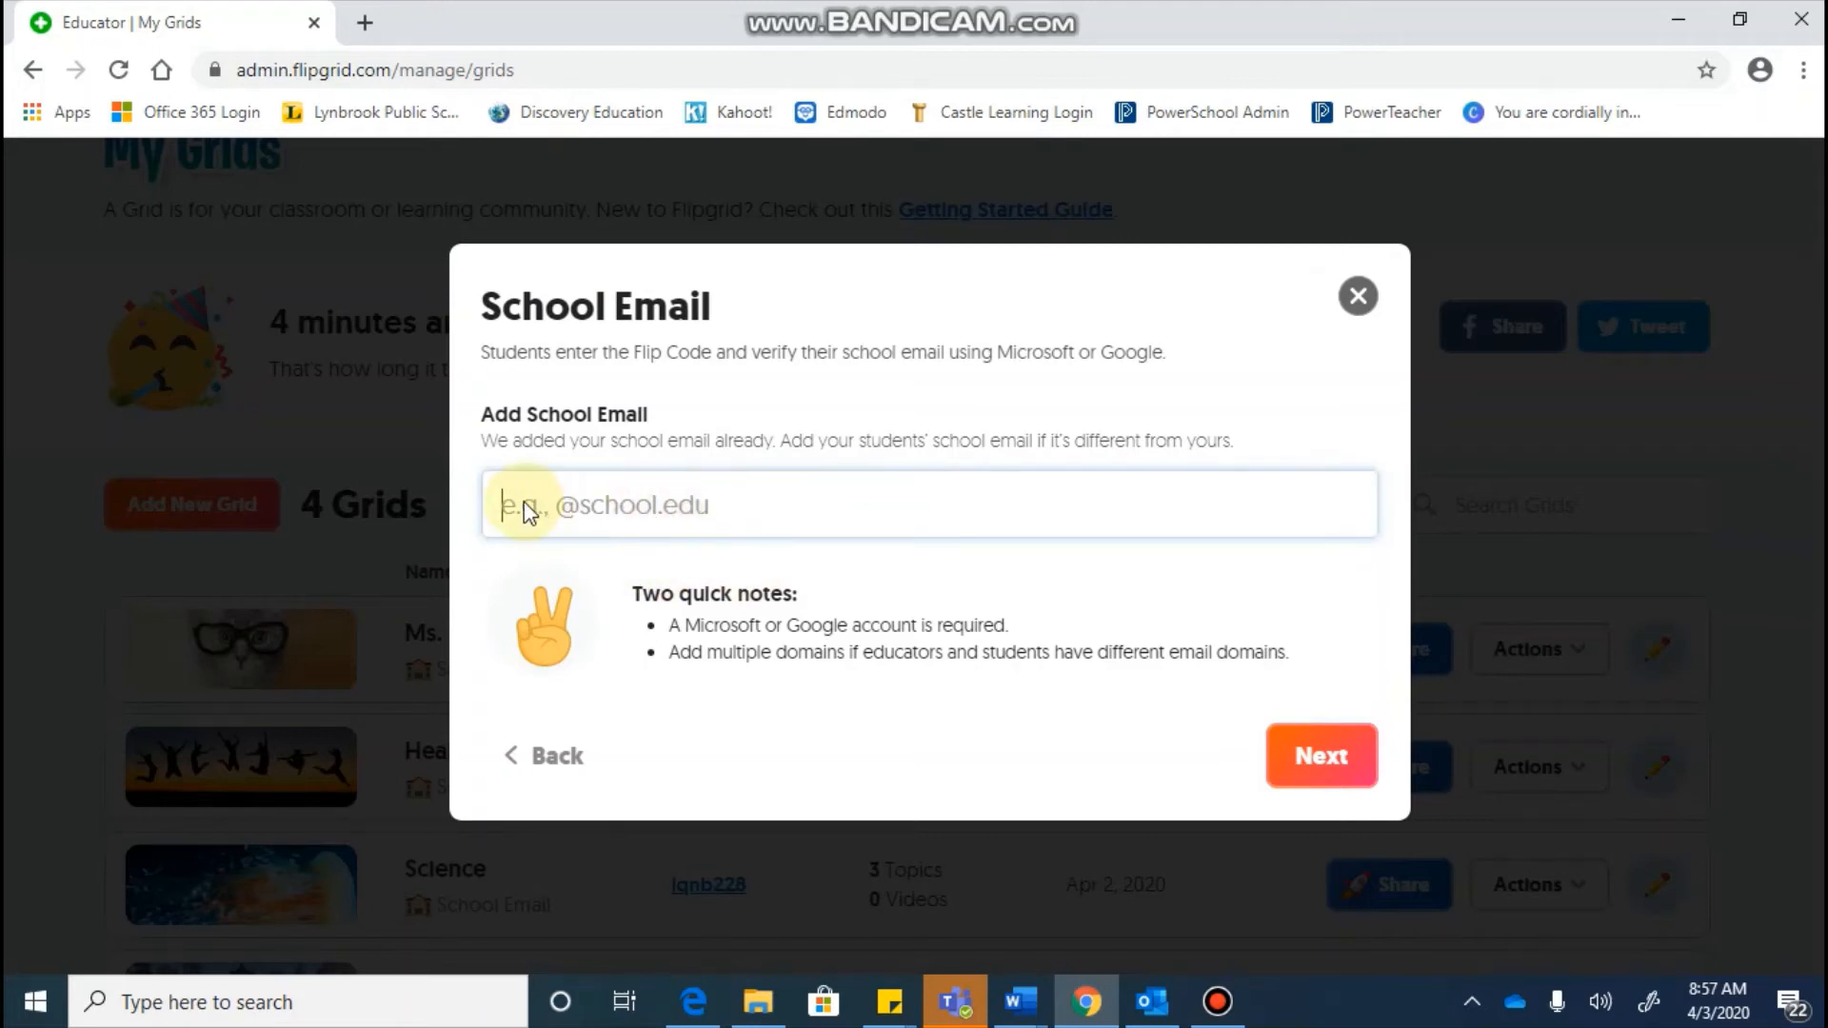
pyautogui.write('@lynbr')
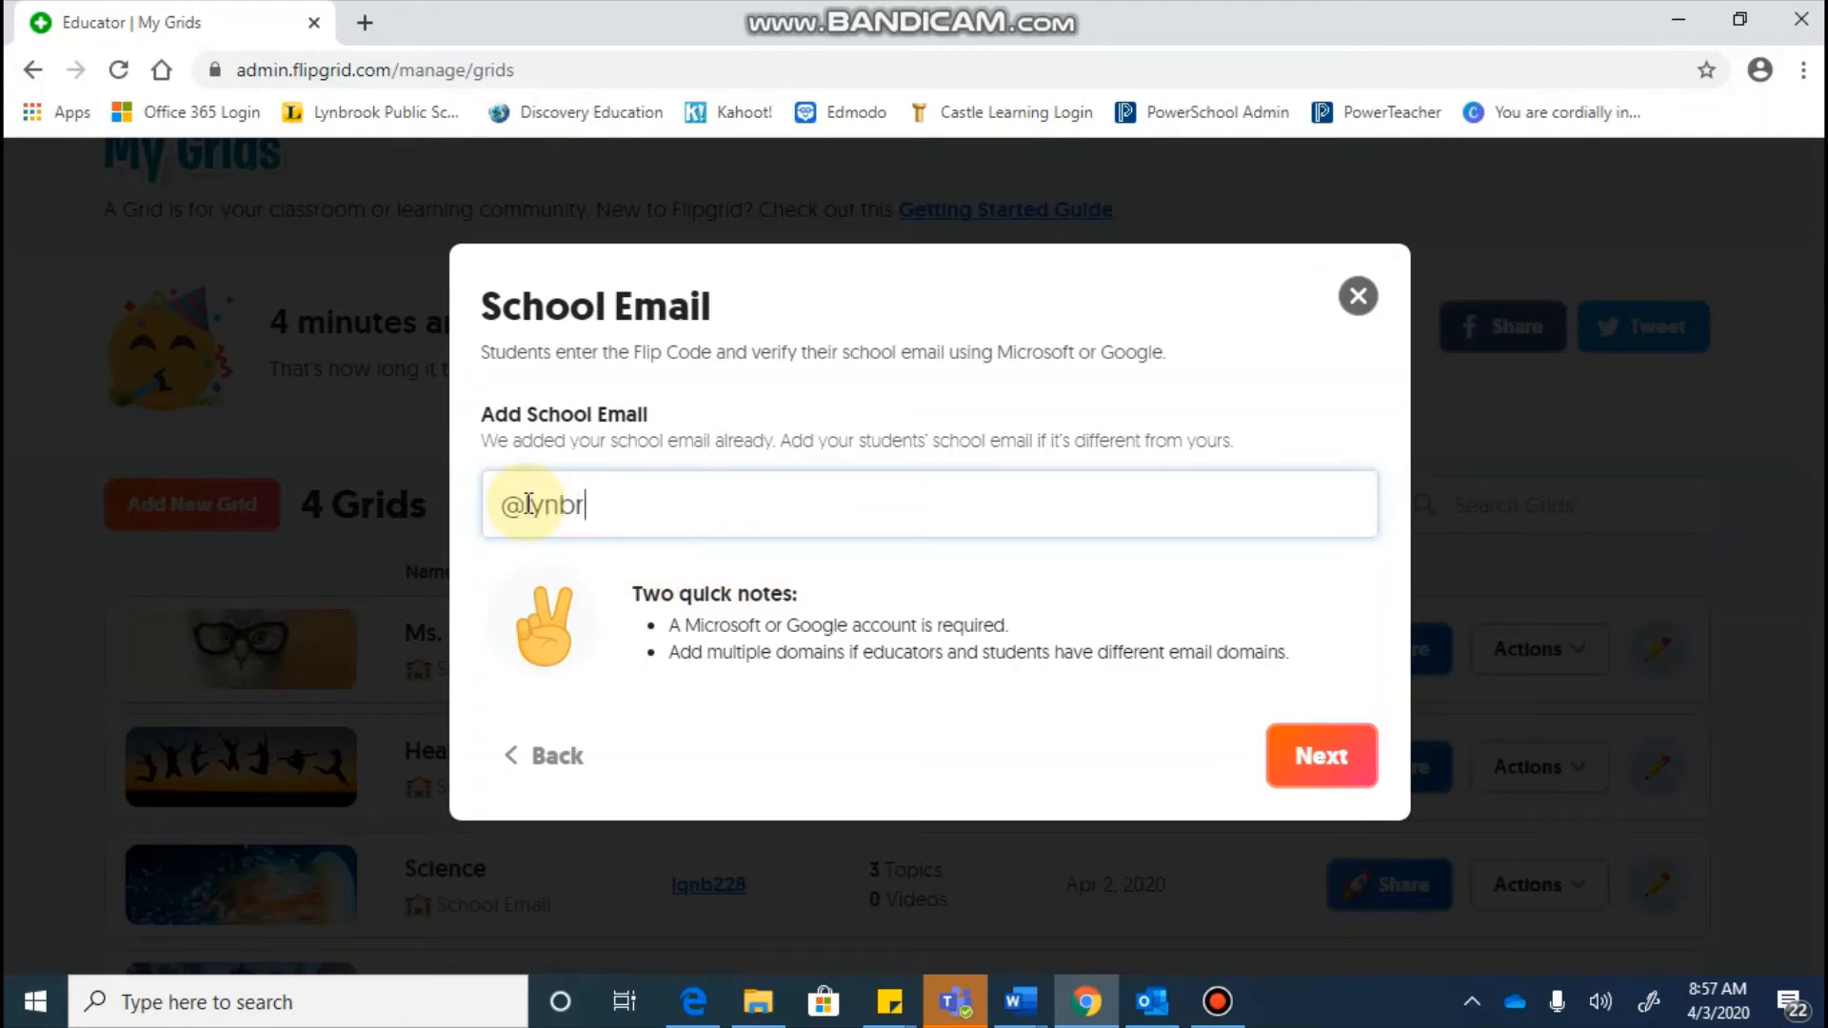
pyautogui.write('ookschools')
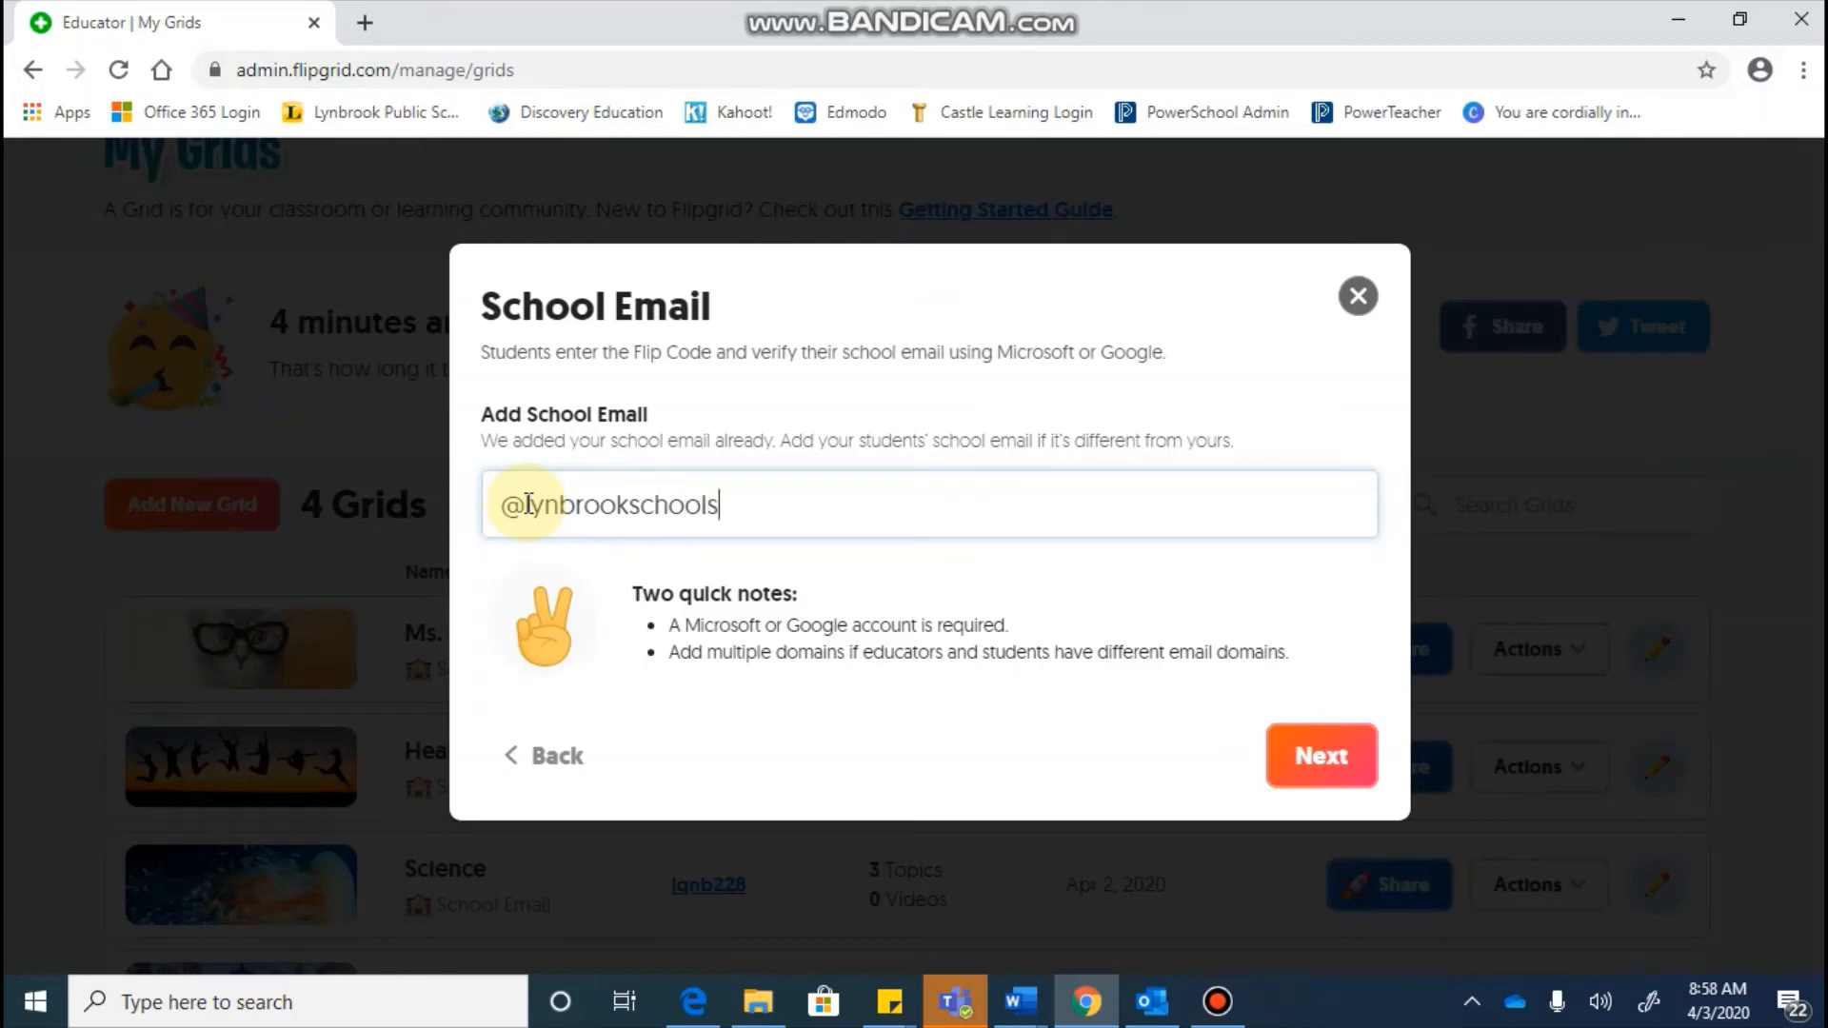
pyautogui.write('.org')
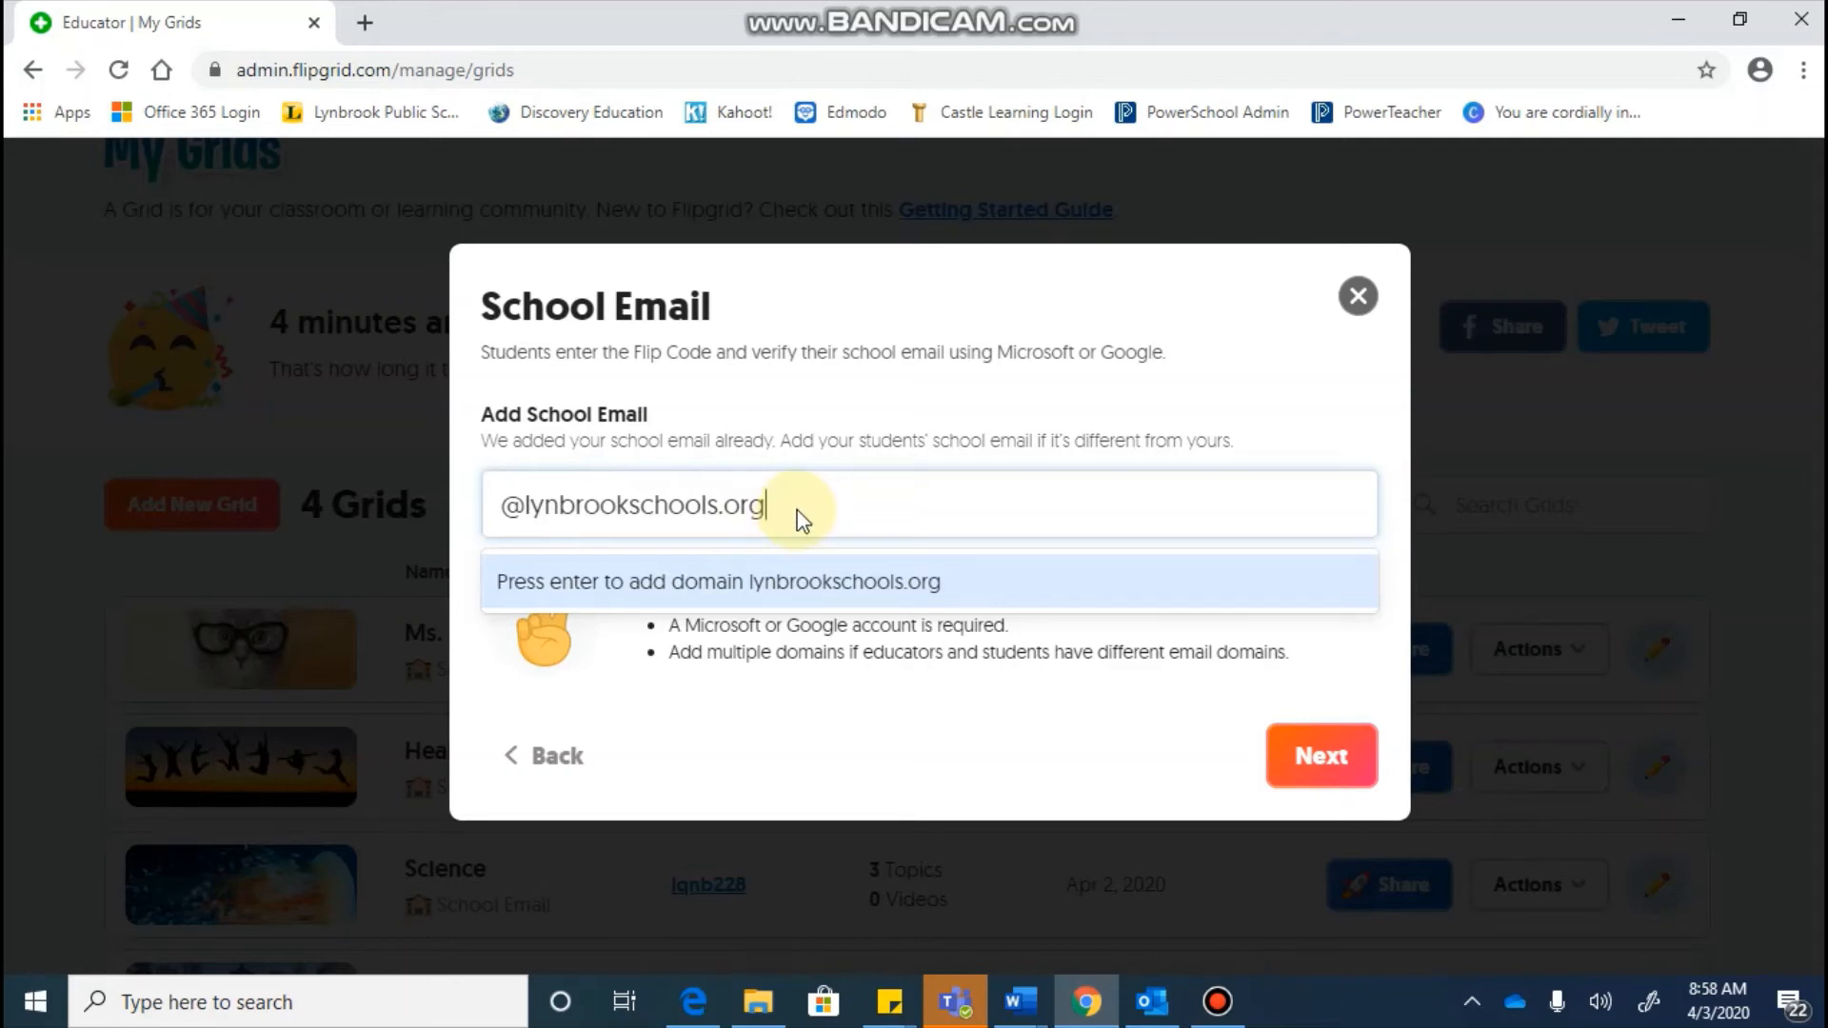
pyautogui.press('Return')
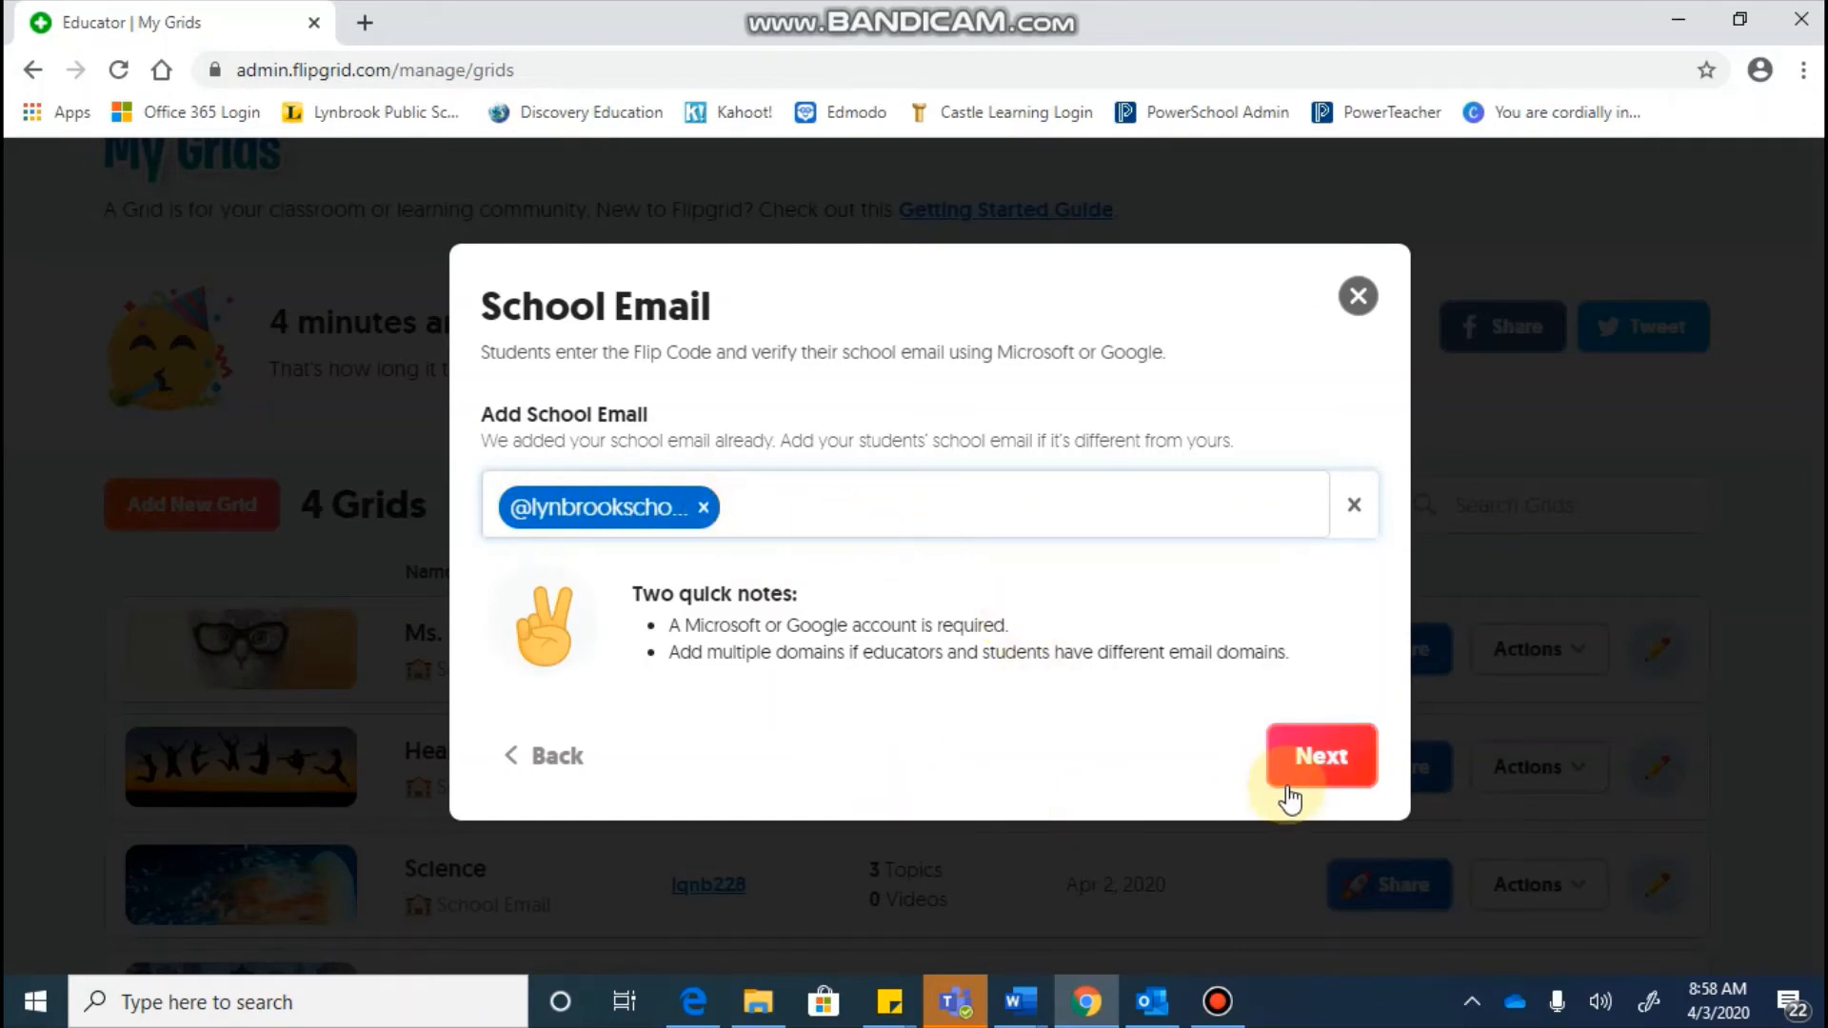
# Step: Create the grid and copy its Flip Code share link
pyautogui.click(1310, 751)
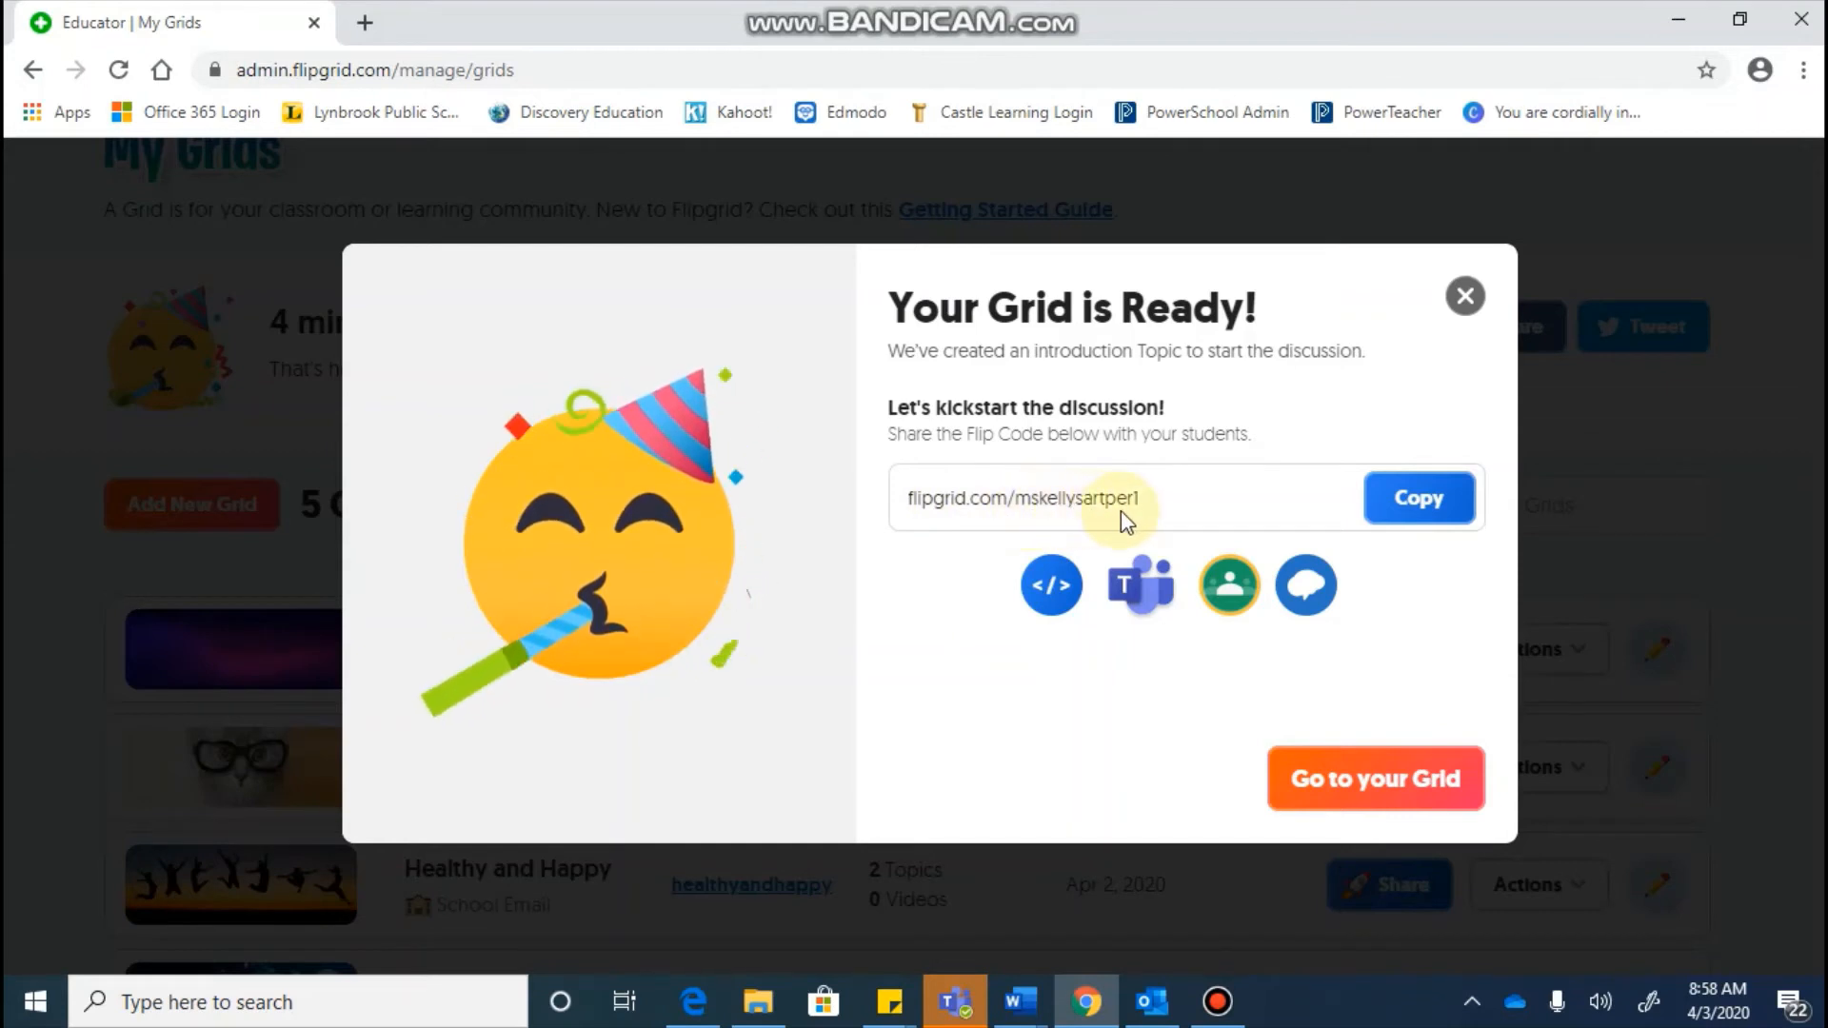
pyautogui.click(1396, 507)
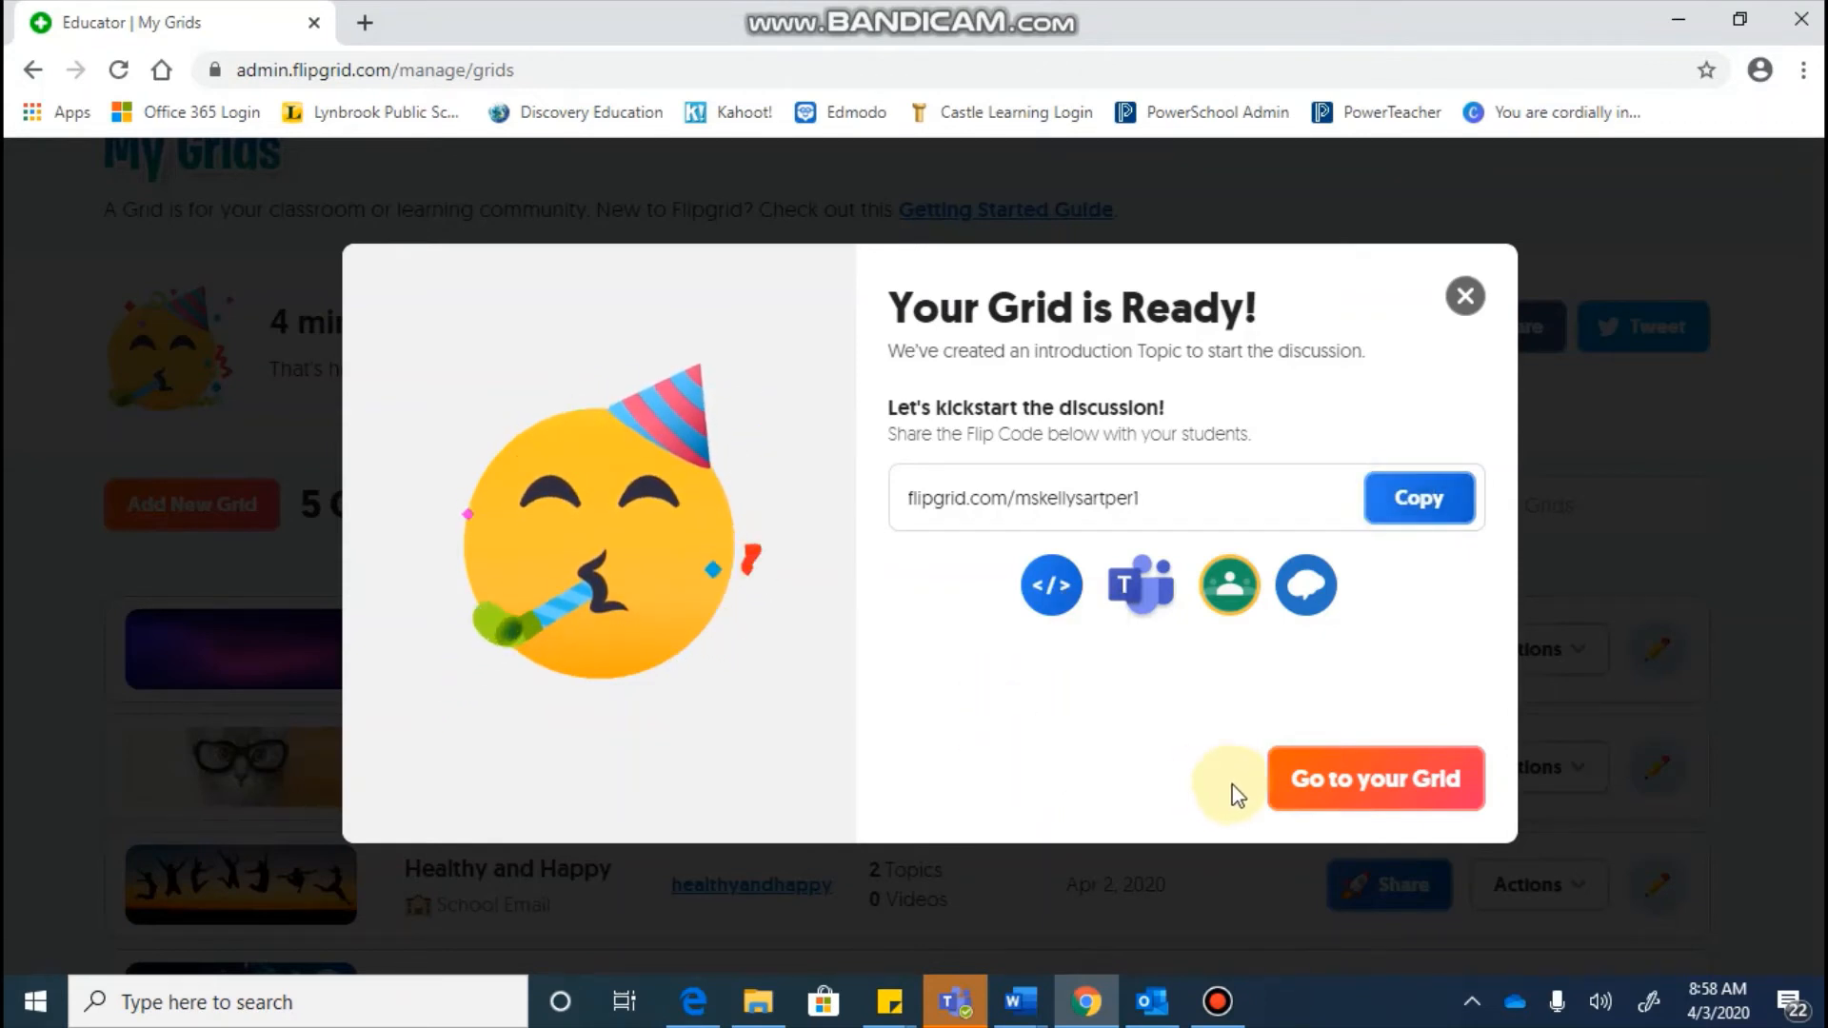
# Step: Open the new grid's details, showing its one topic, Say Hello on Flipgrid!
pyautogui.click(1393, 788)
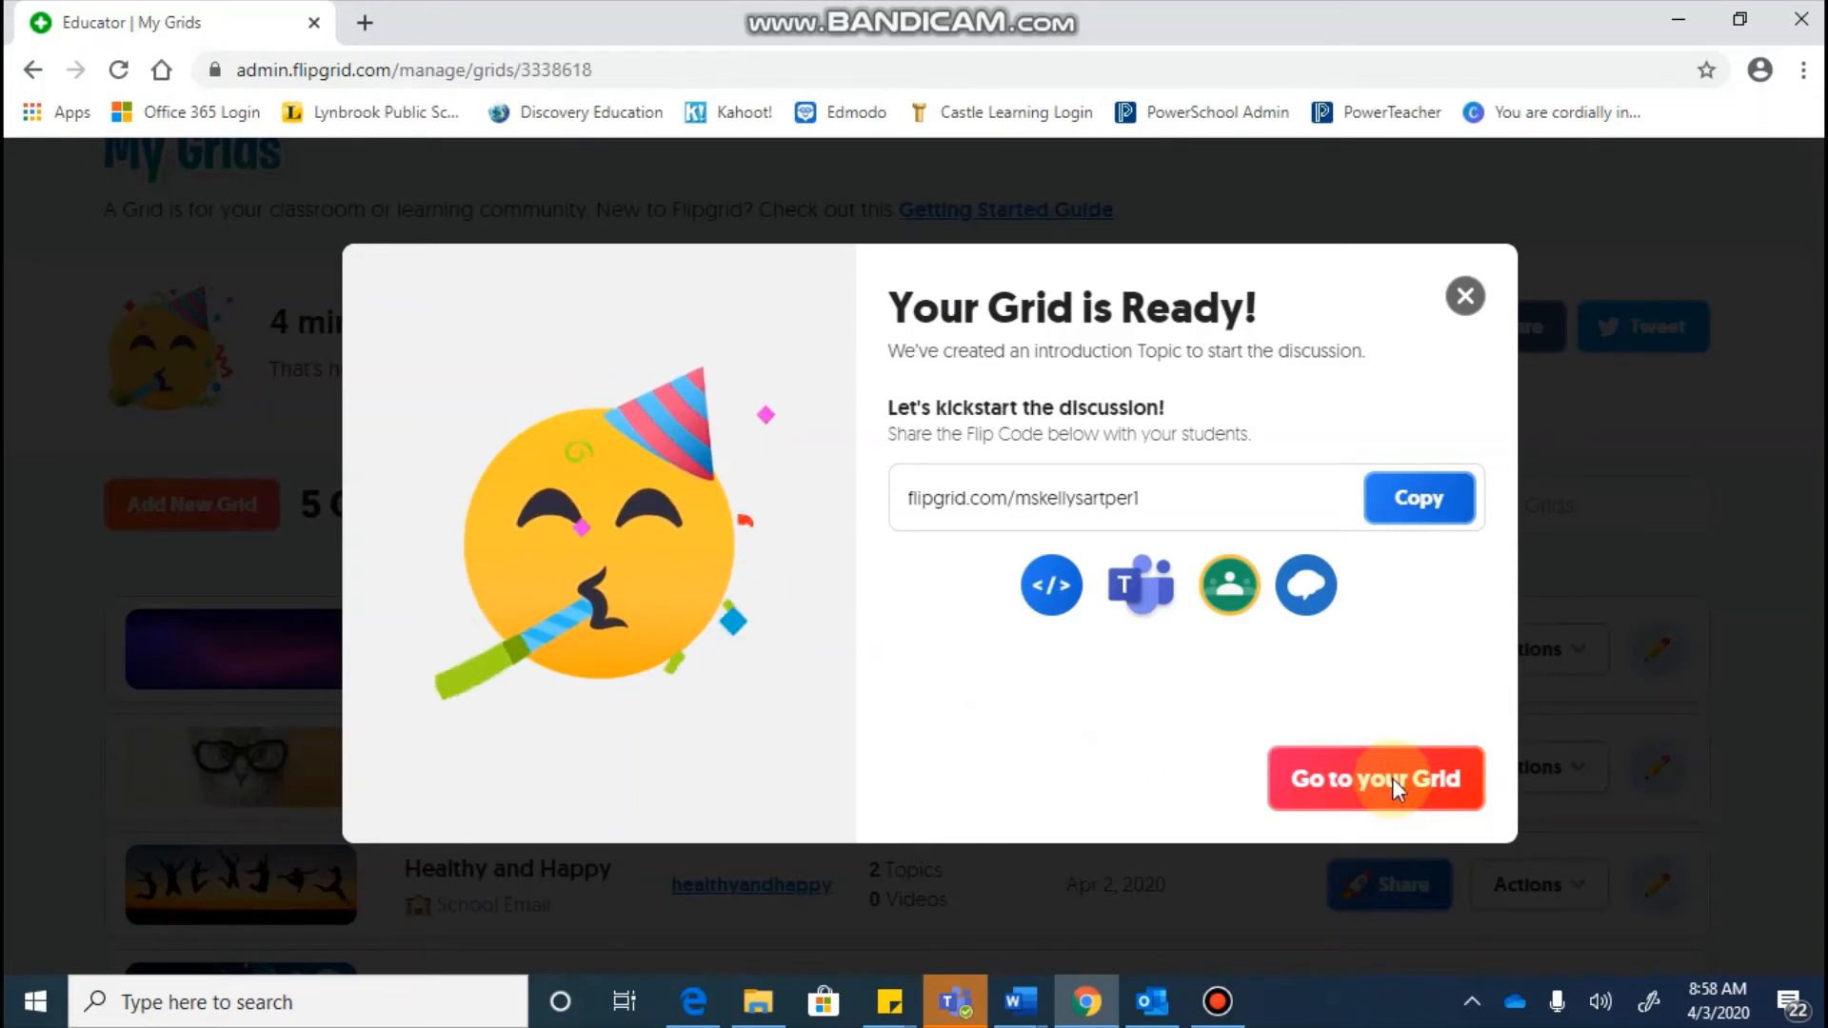
pyautogui.scroll(-2, 1395, 788)
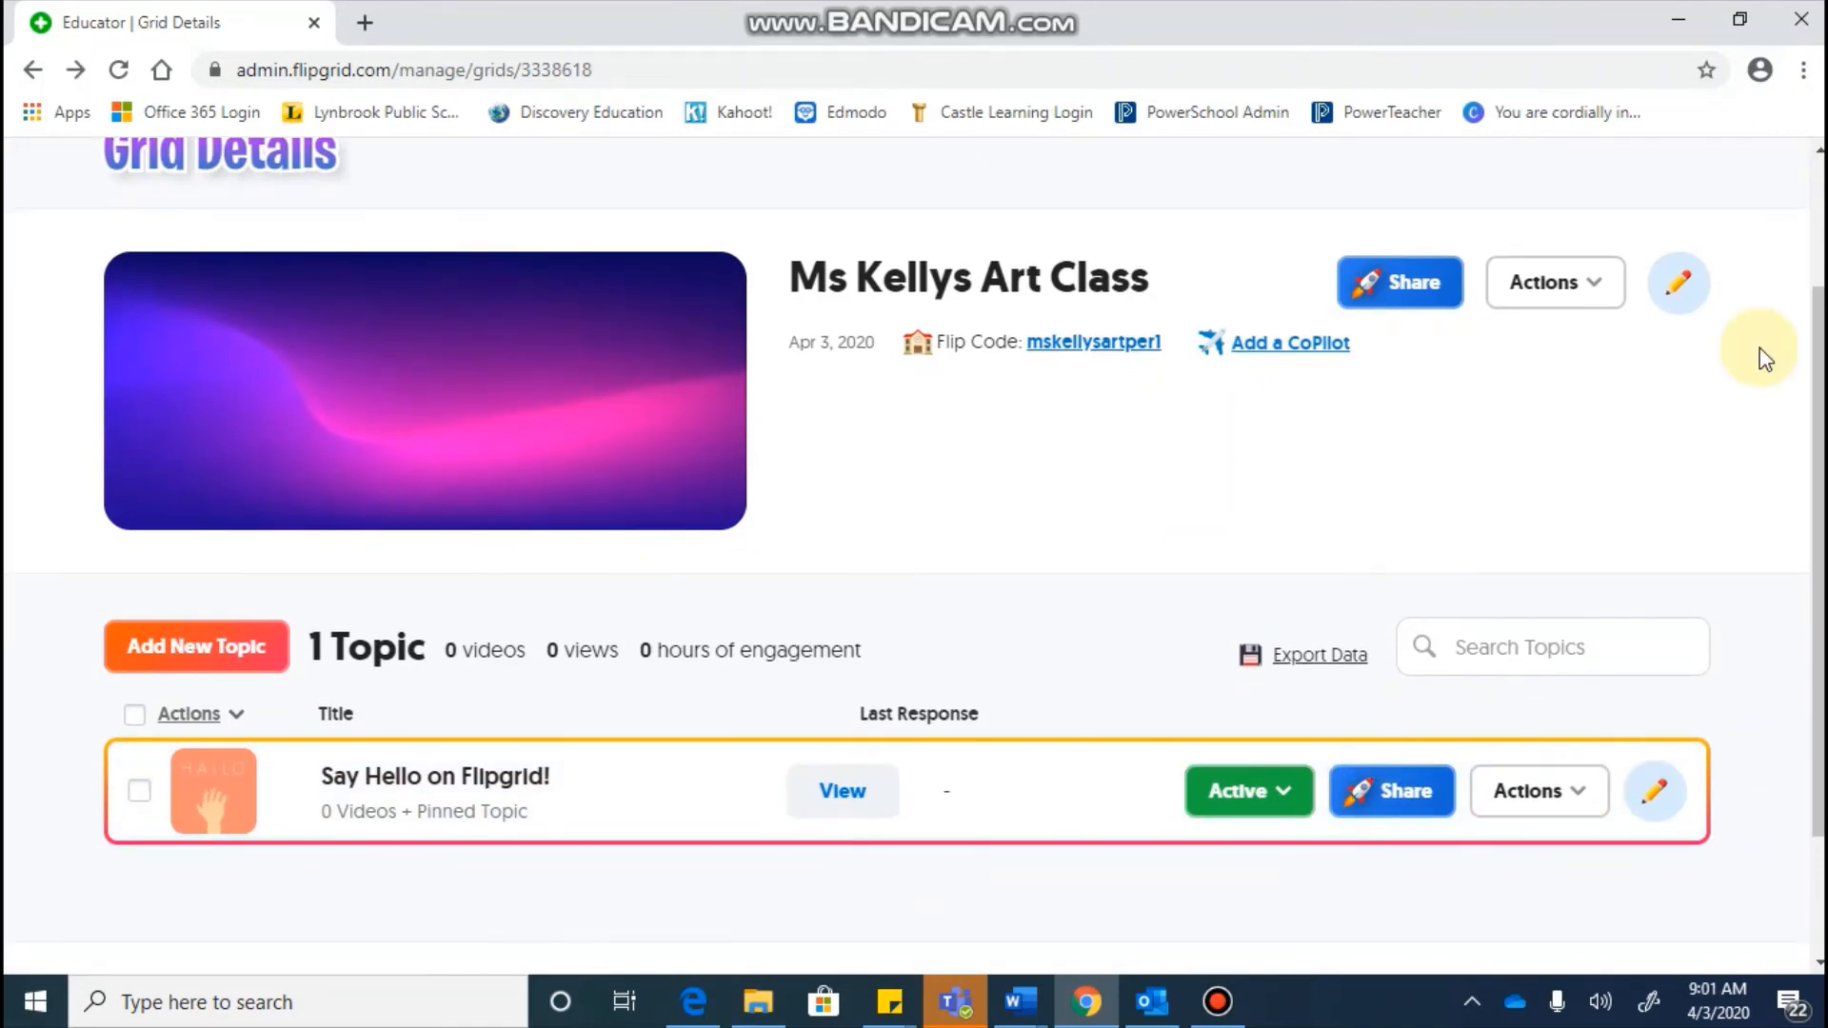
pyautogui.scroll(1, 1760, 347)
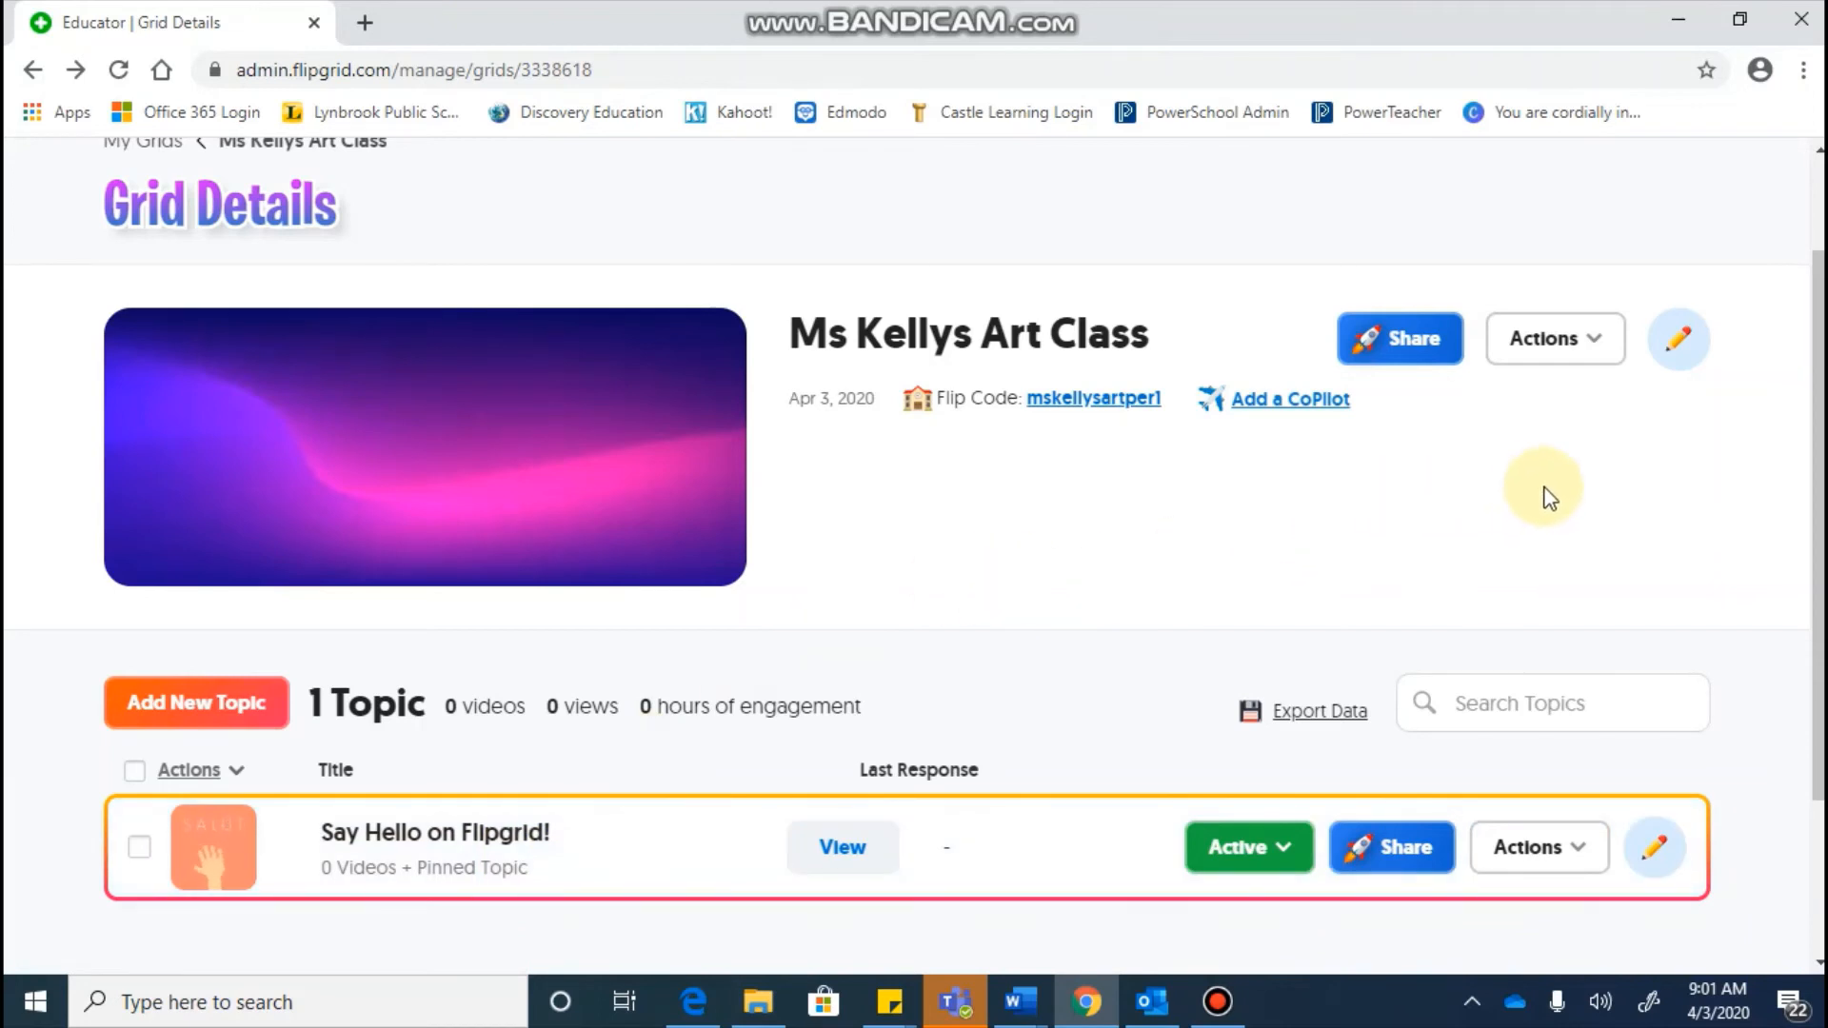
# Step: Open the Ms Kellys Art Class grid's Update Grid page and scroll down to its Features settings
pyautogui.click(1673, 343)
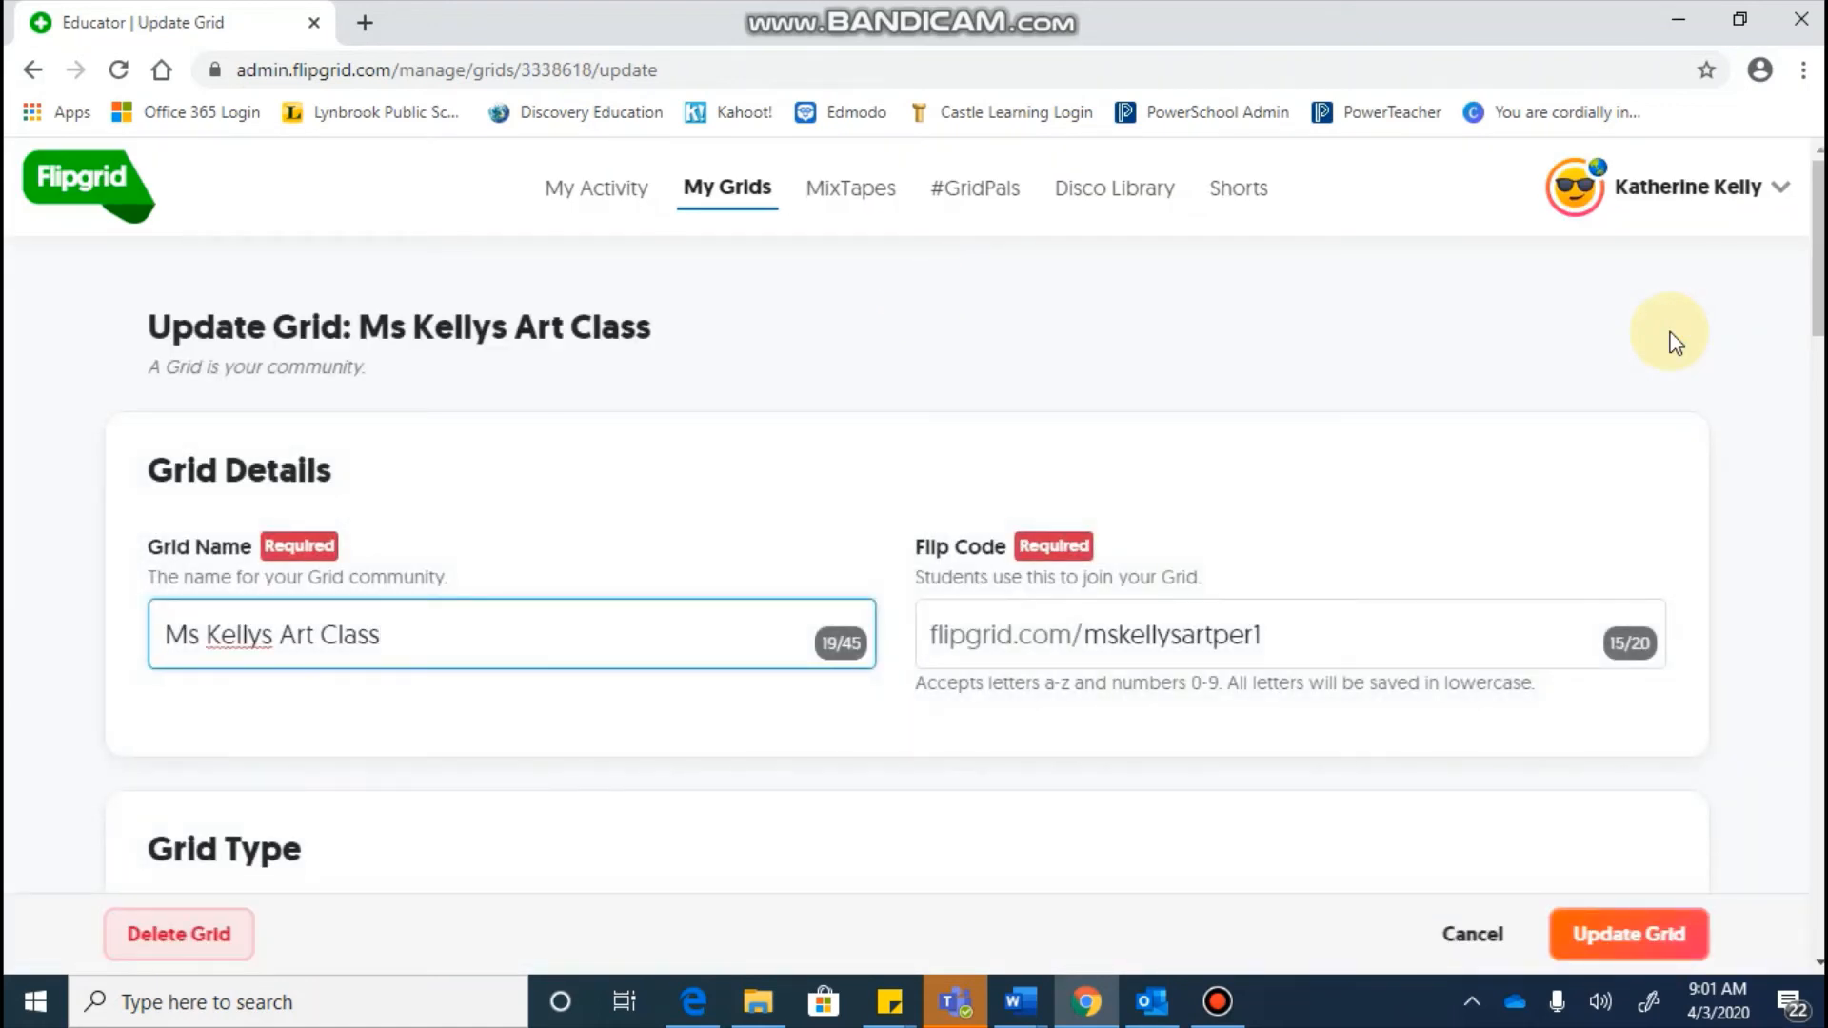
pyautogui.scroll(-1, 920, 440)
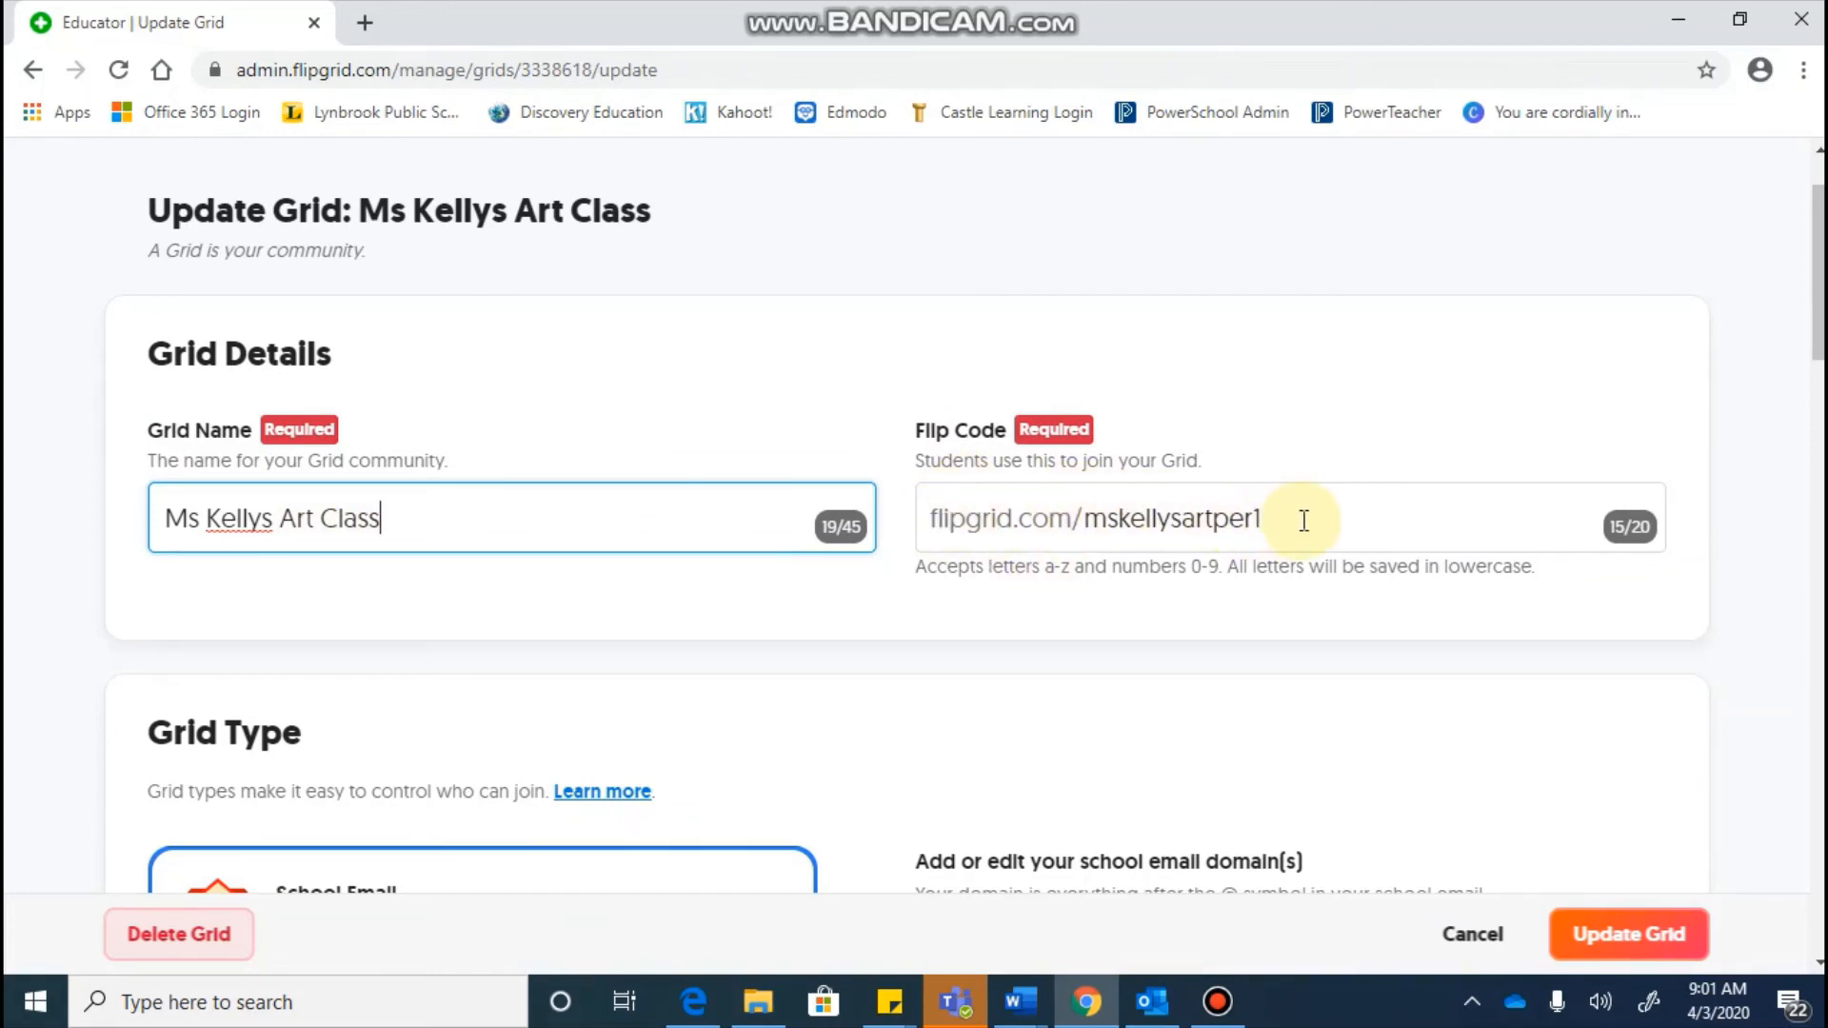
pyautogui.scroll(-1, 1303, 520)
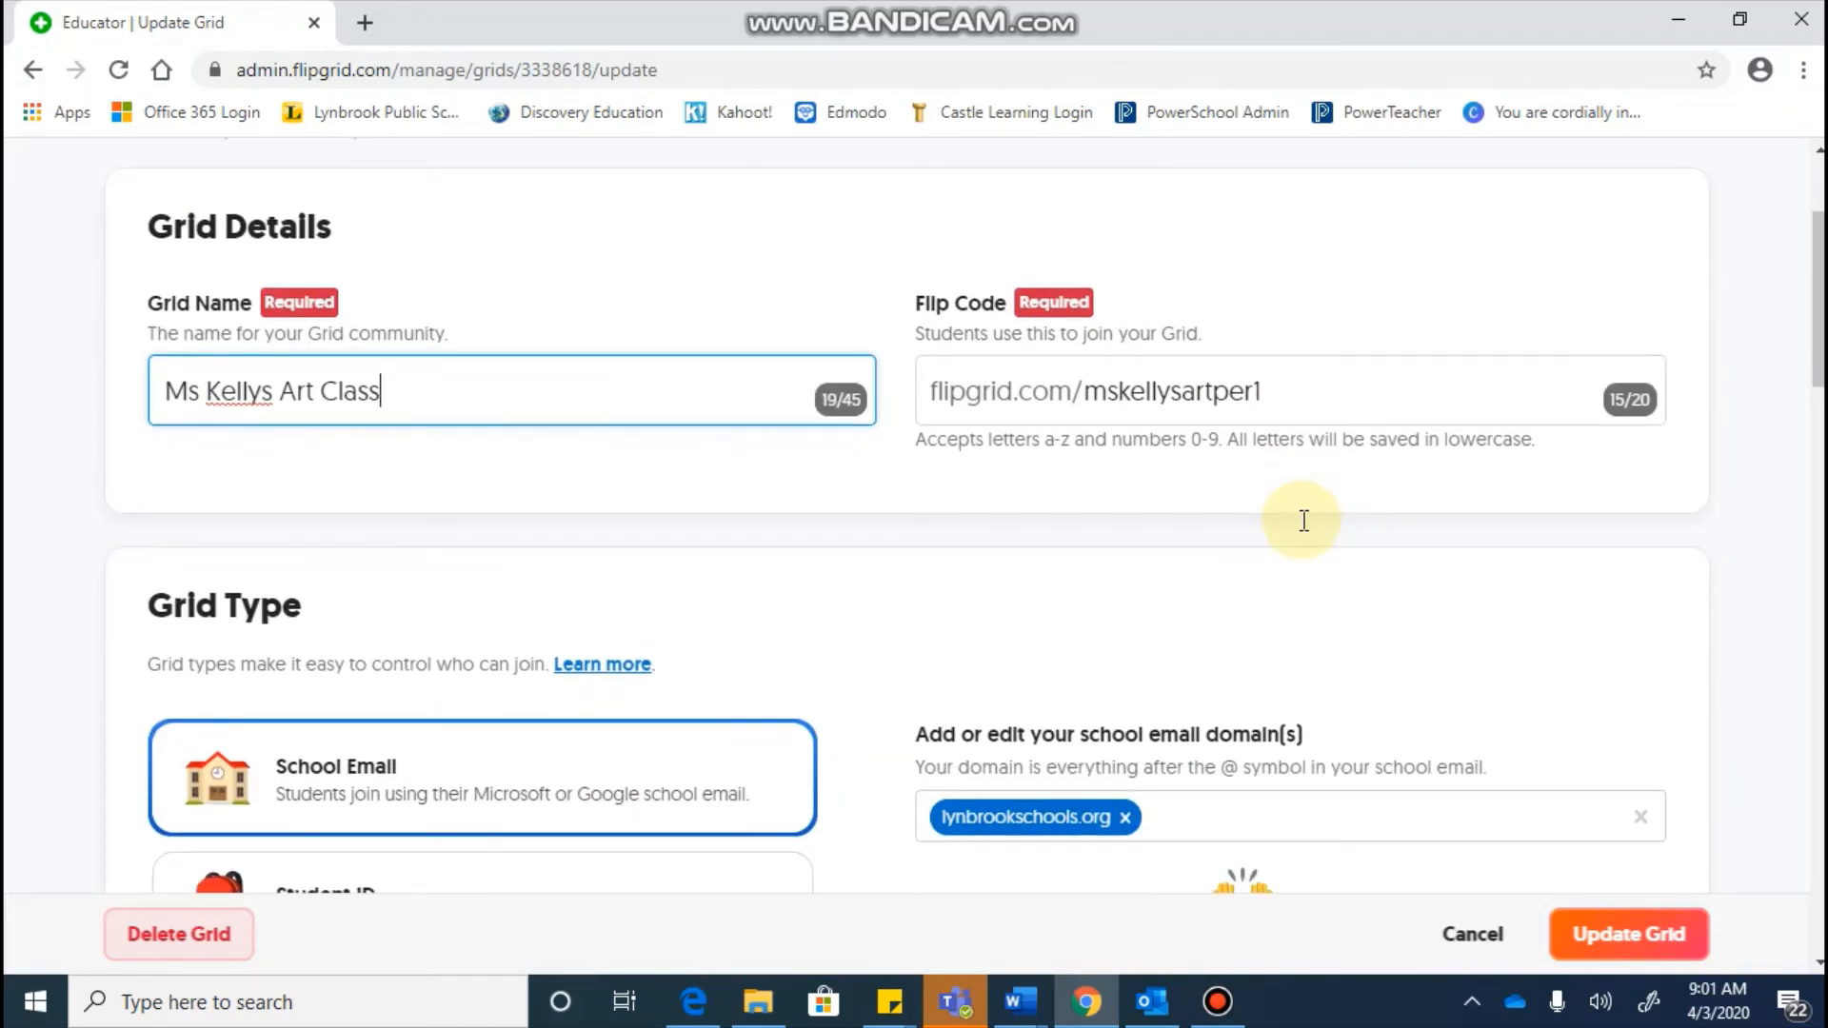
pyautogui.scroll(-2, 1303, 521)
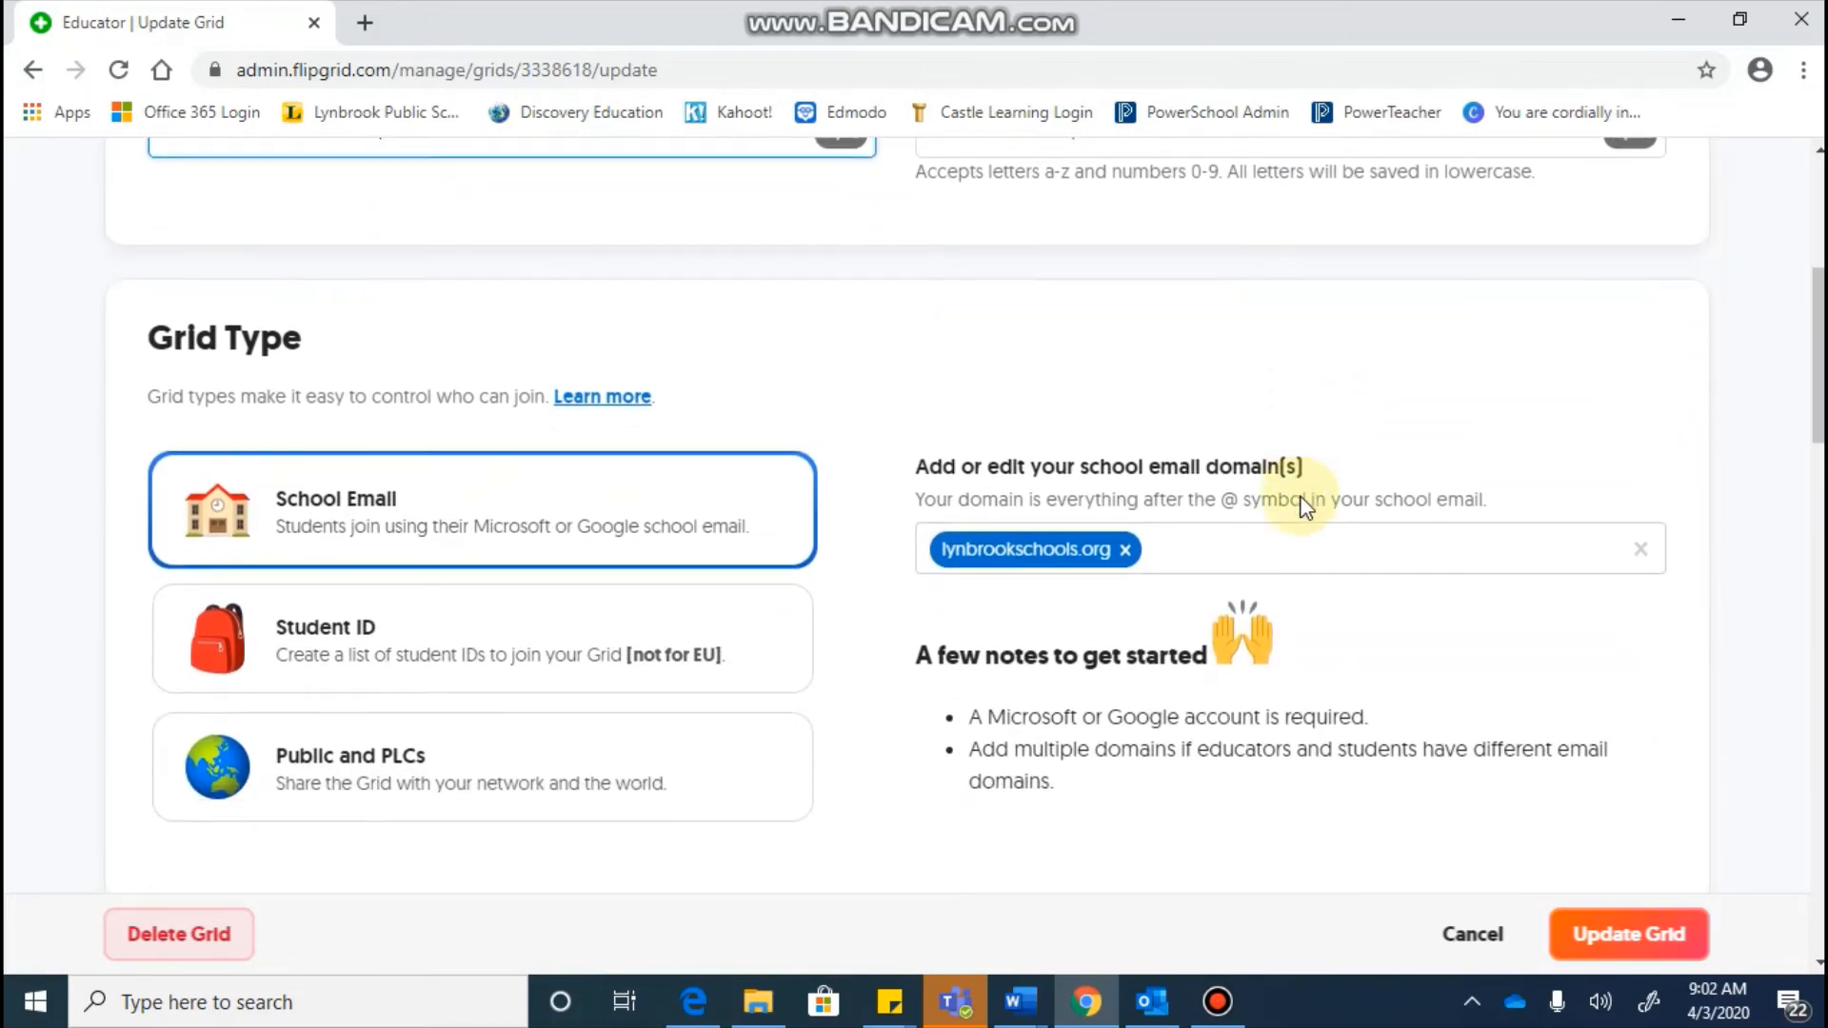
pyautogui.scroll(-1, 1303, 507)
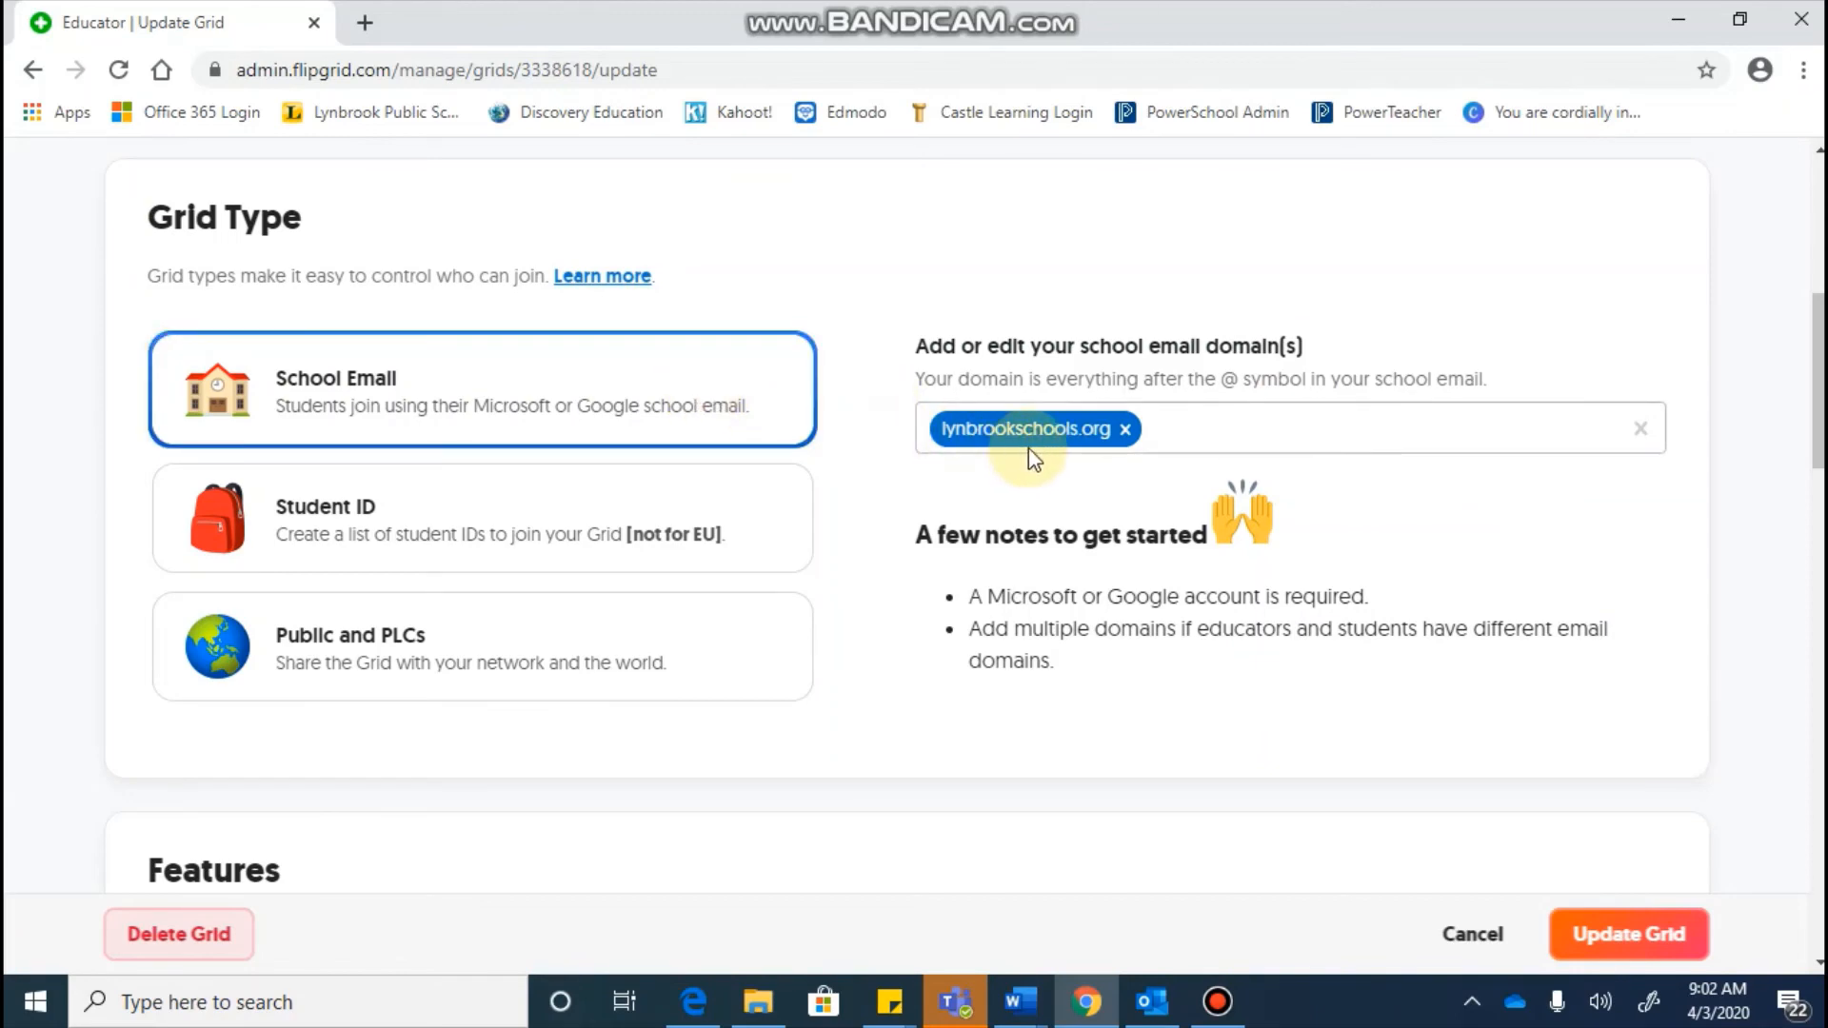
pyautogui.scroll(-5, 1052, 460)
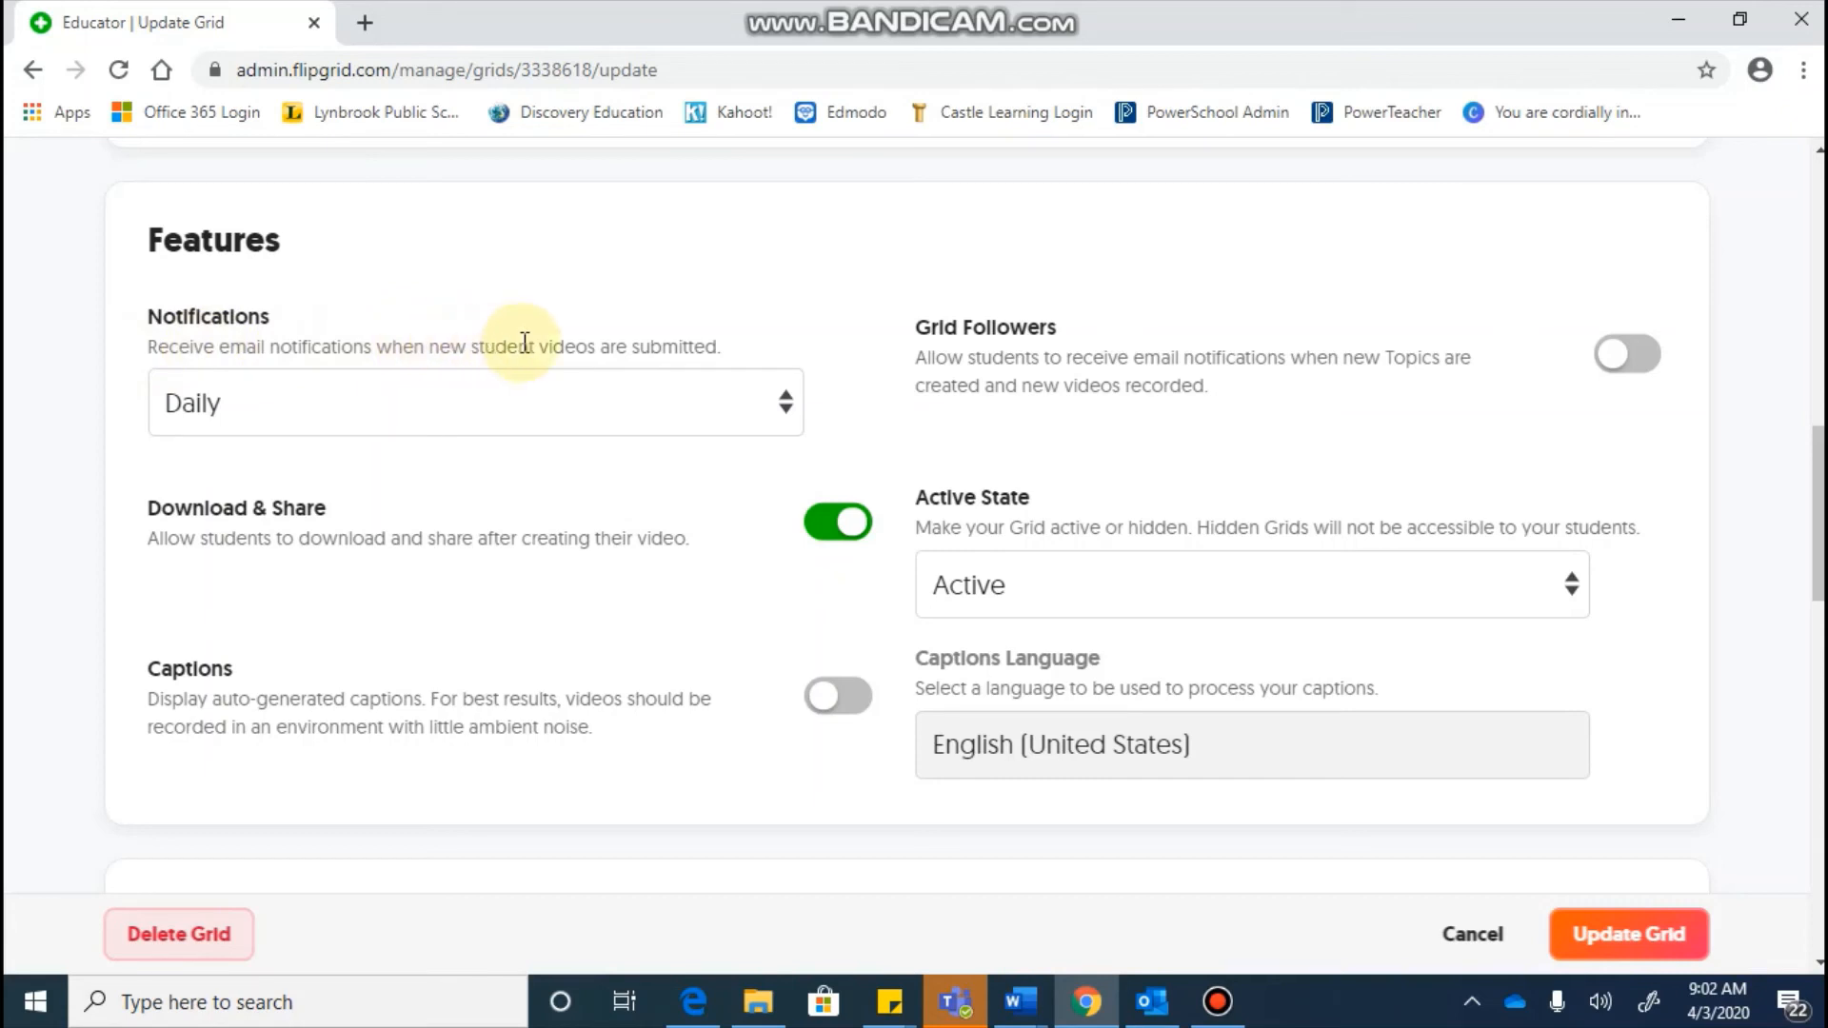
# Step: Switch new-video email notifications from Daily to Never and review the Active State options
pyautogui.click(431, 413)
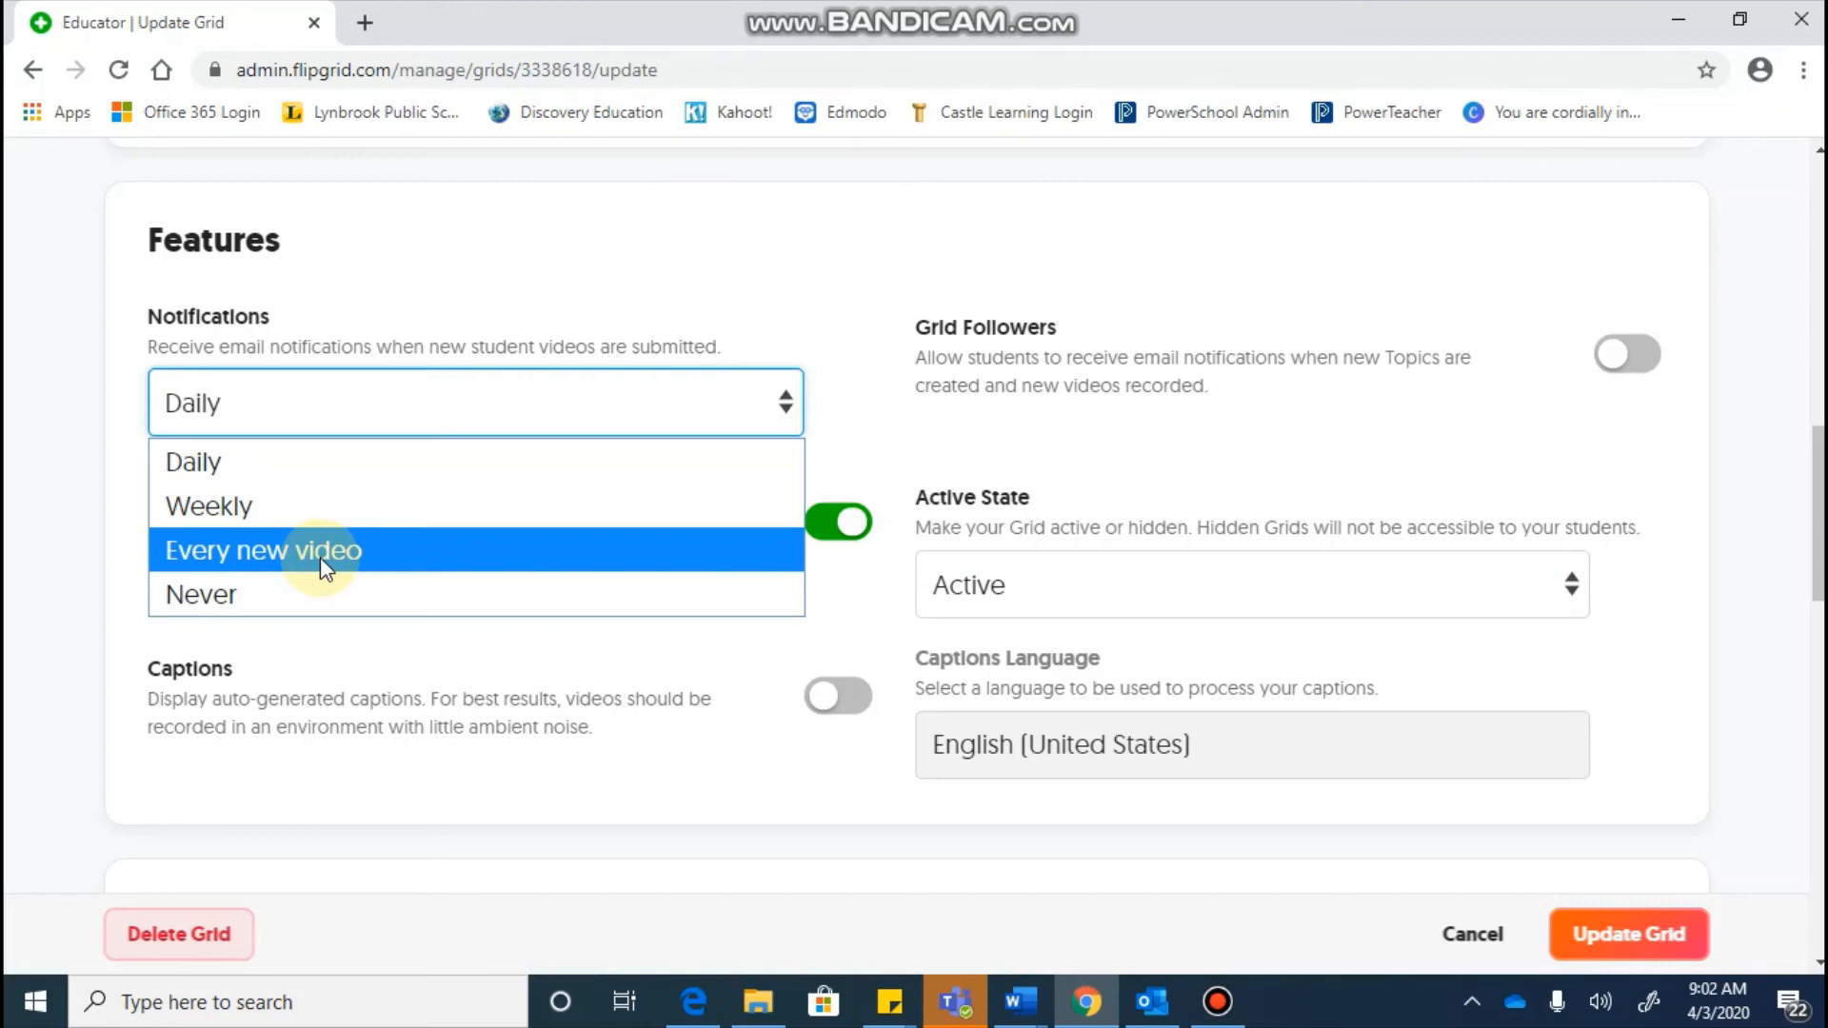
pyautogui.click(224, 591)
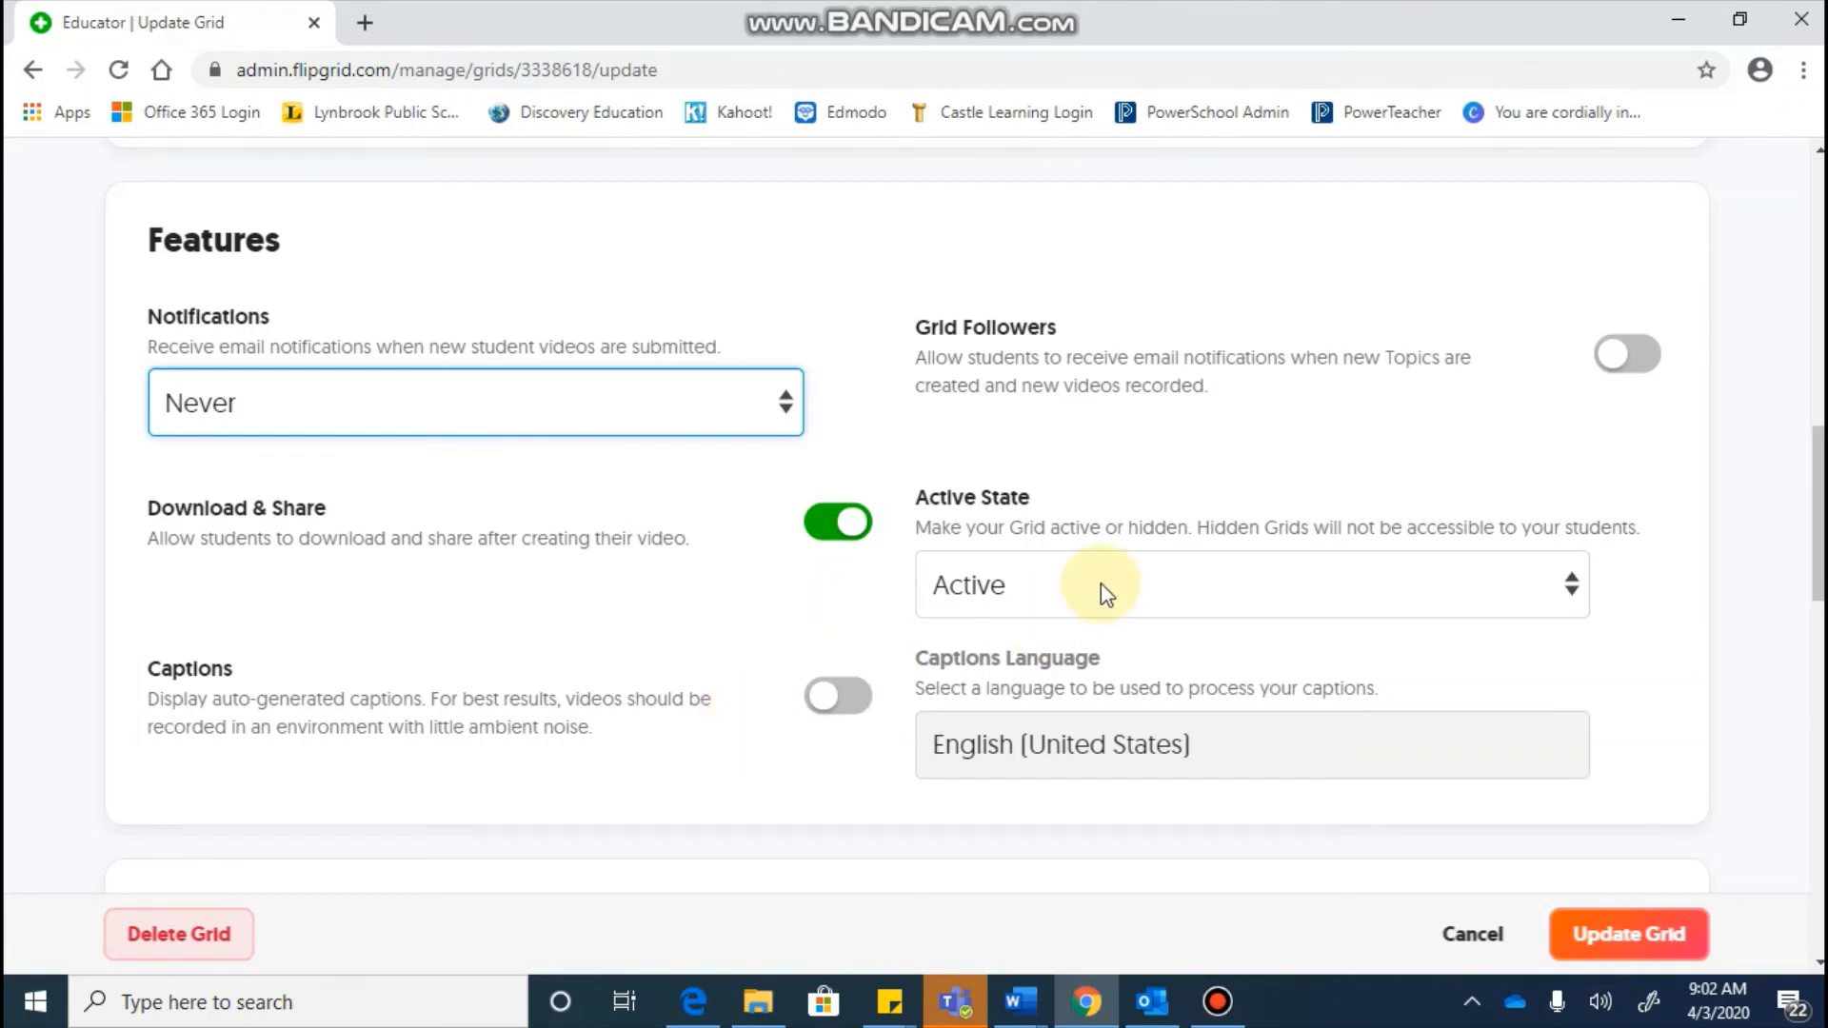
pyautogui.click(1569, 577)
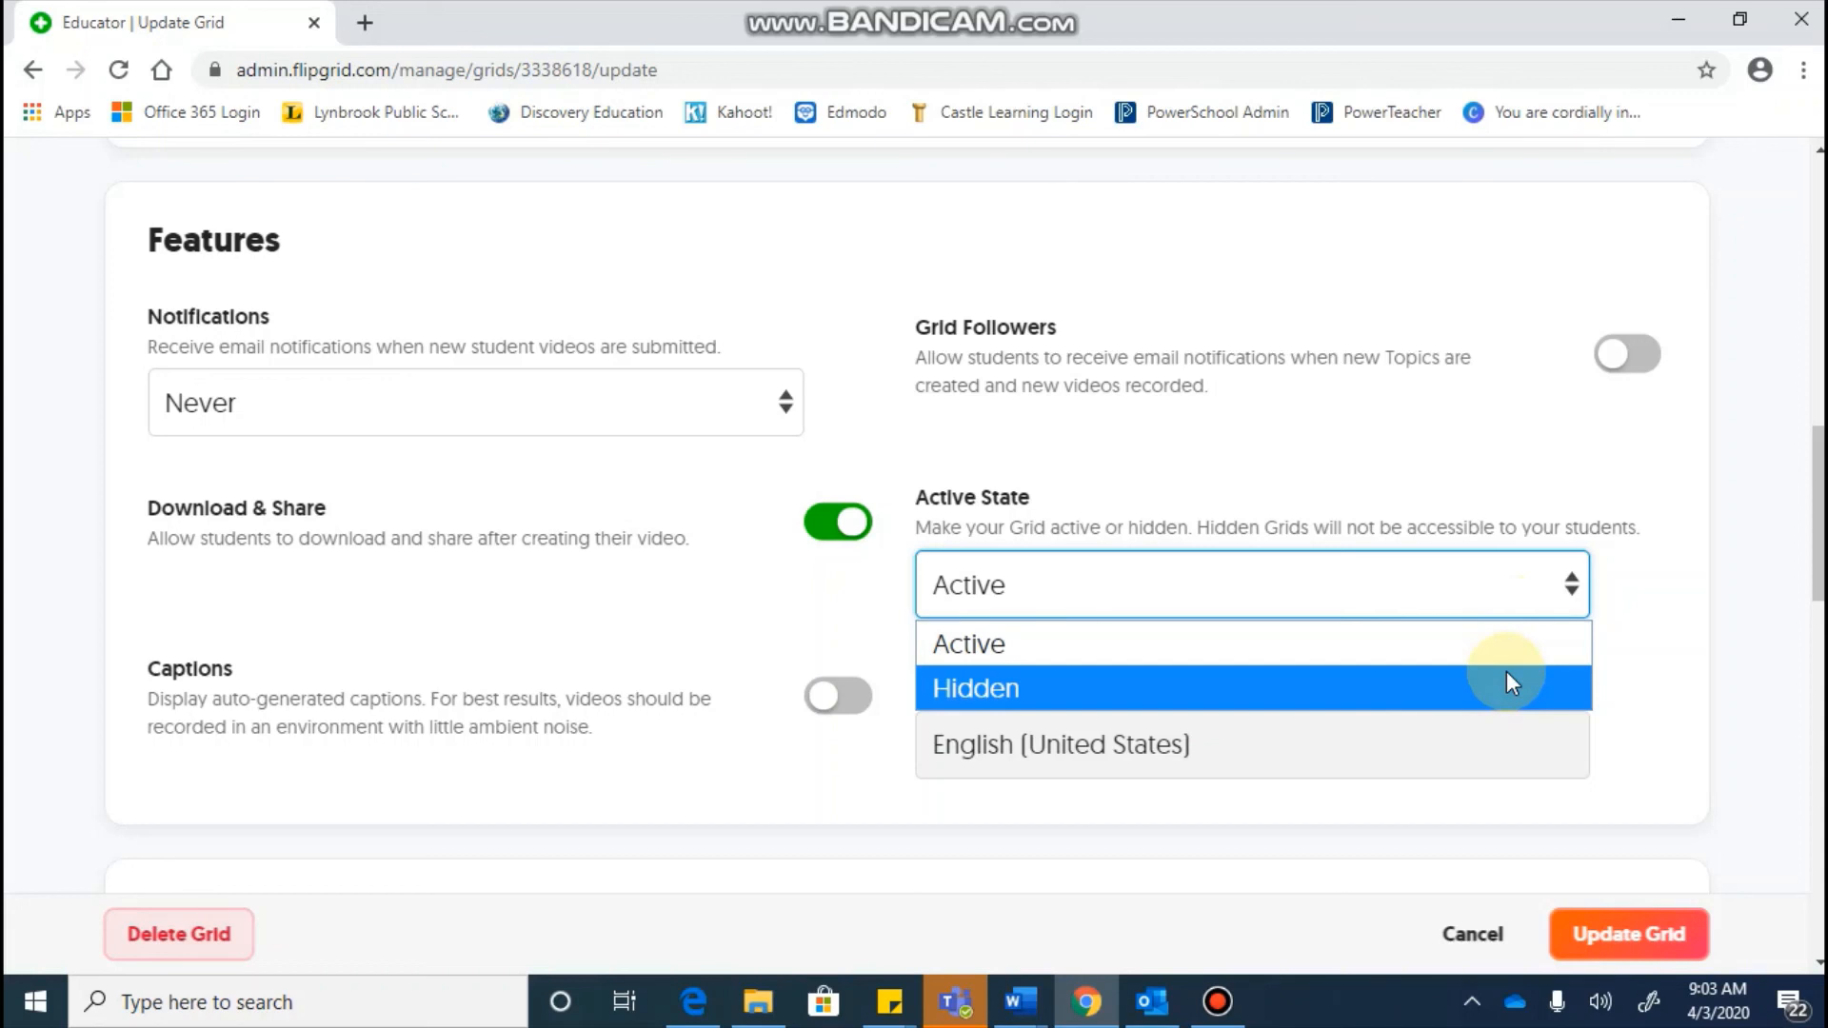
# Step: Leave the grid Active and scroll down to the Personalize cover images
pyautogui.click(1621, 643)
pyautogui.scroll(-5, 1624, 645)
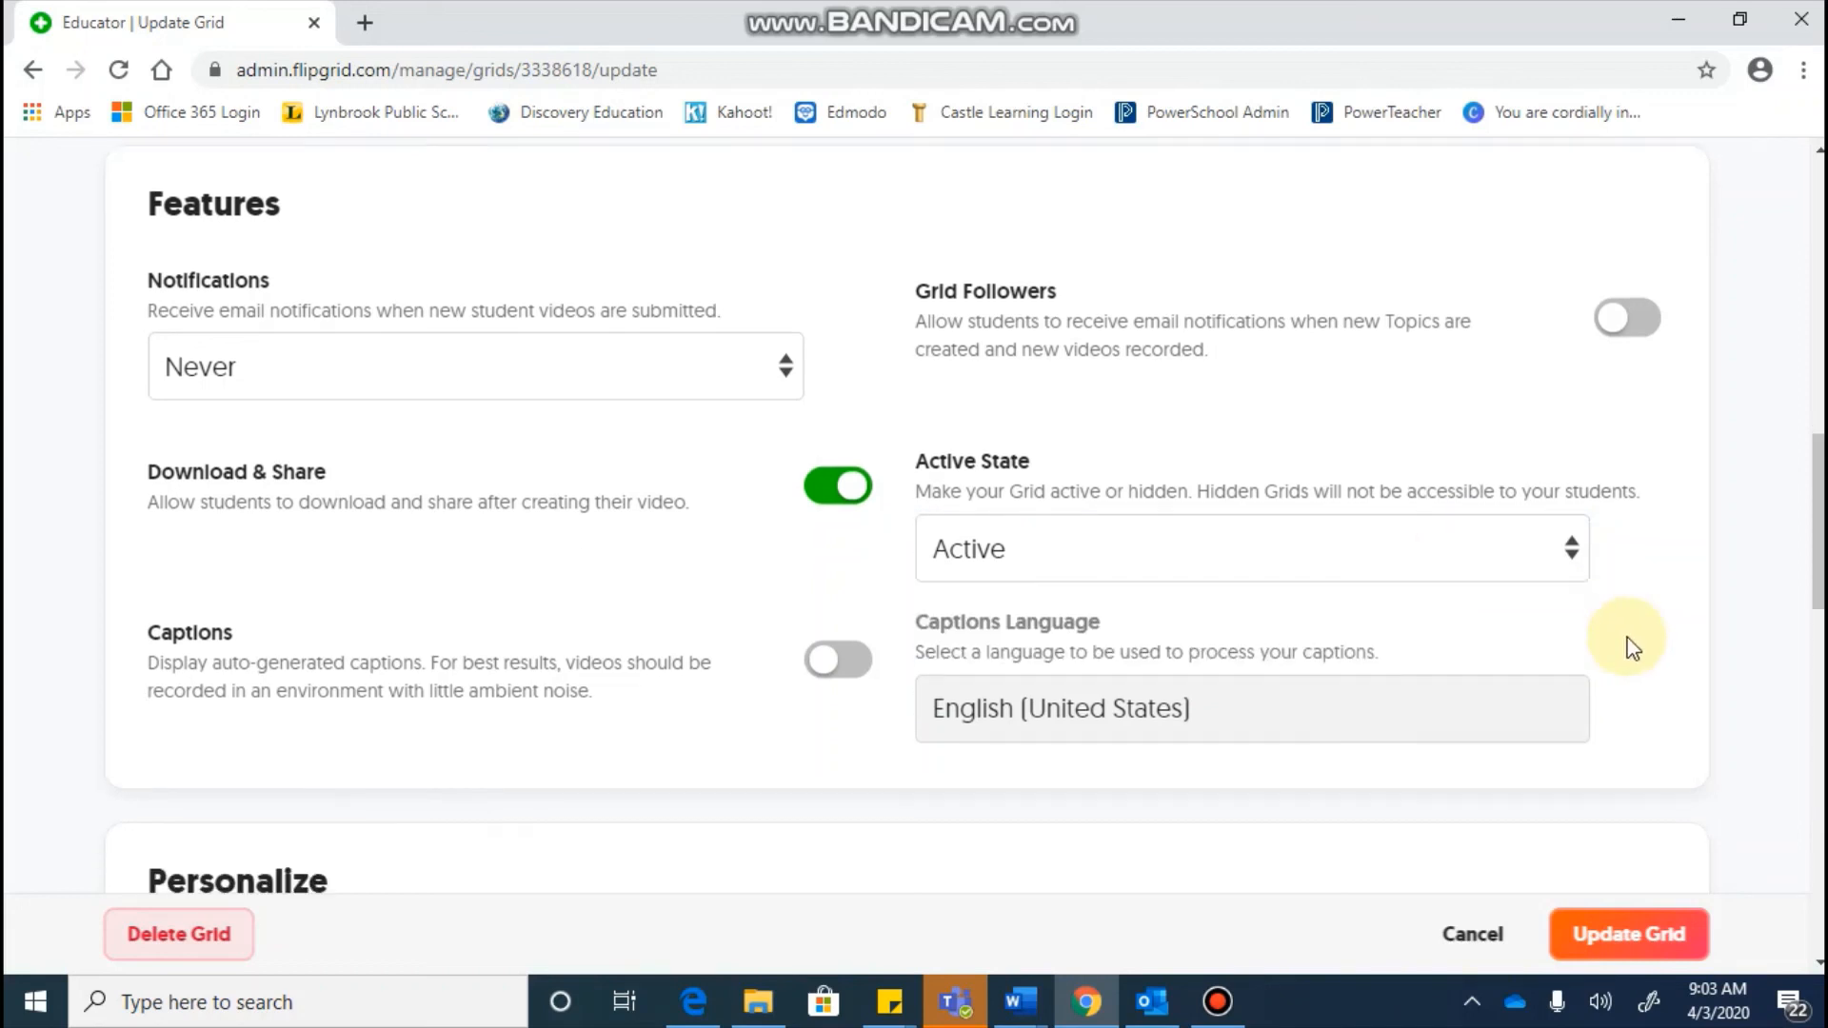
pyautogui.scroll(-4, 1626, 644)
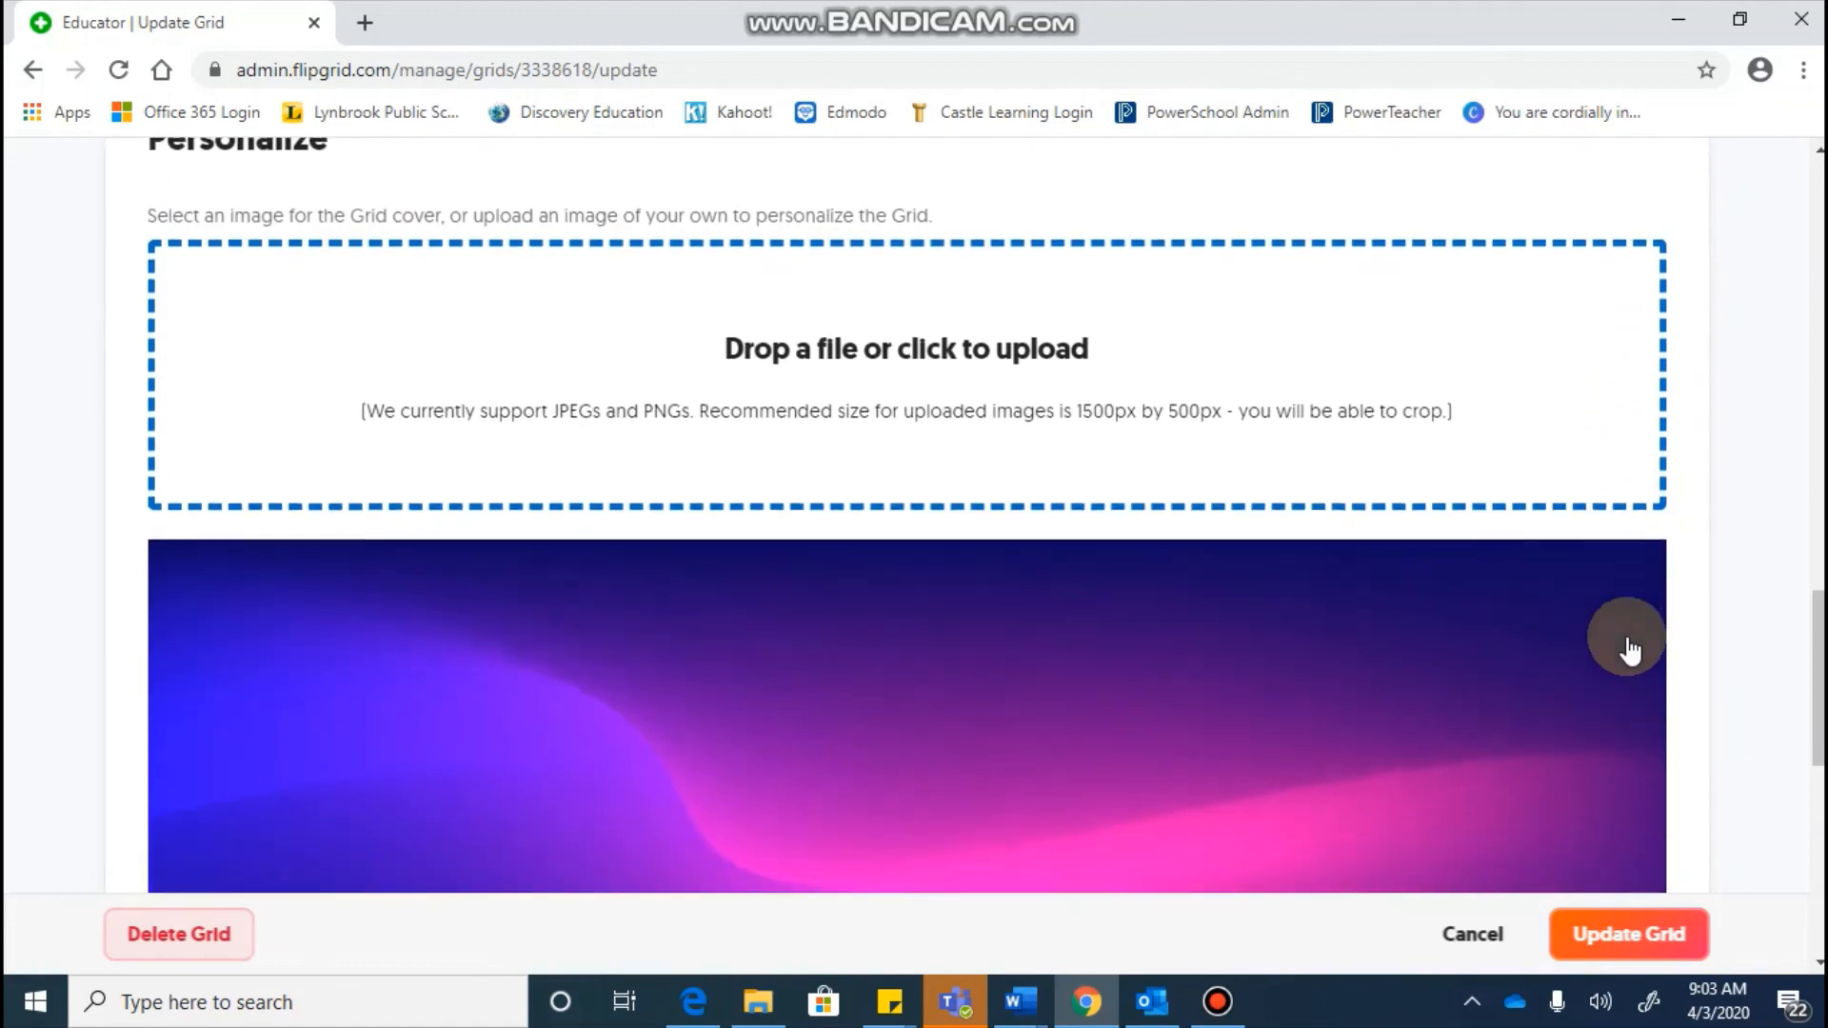
pyautogui.scroll(1, 1626, 643)
pyautogui.scroll(-1, 1628, 643)
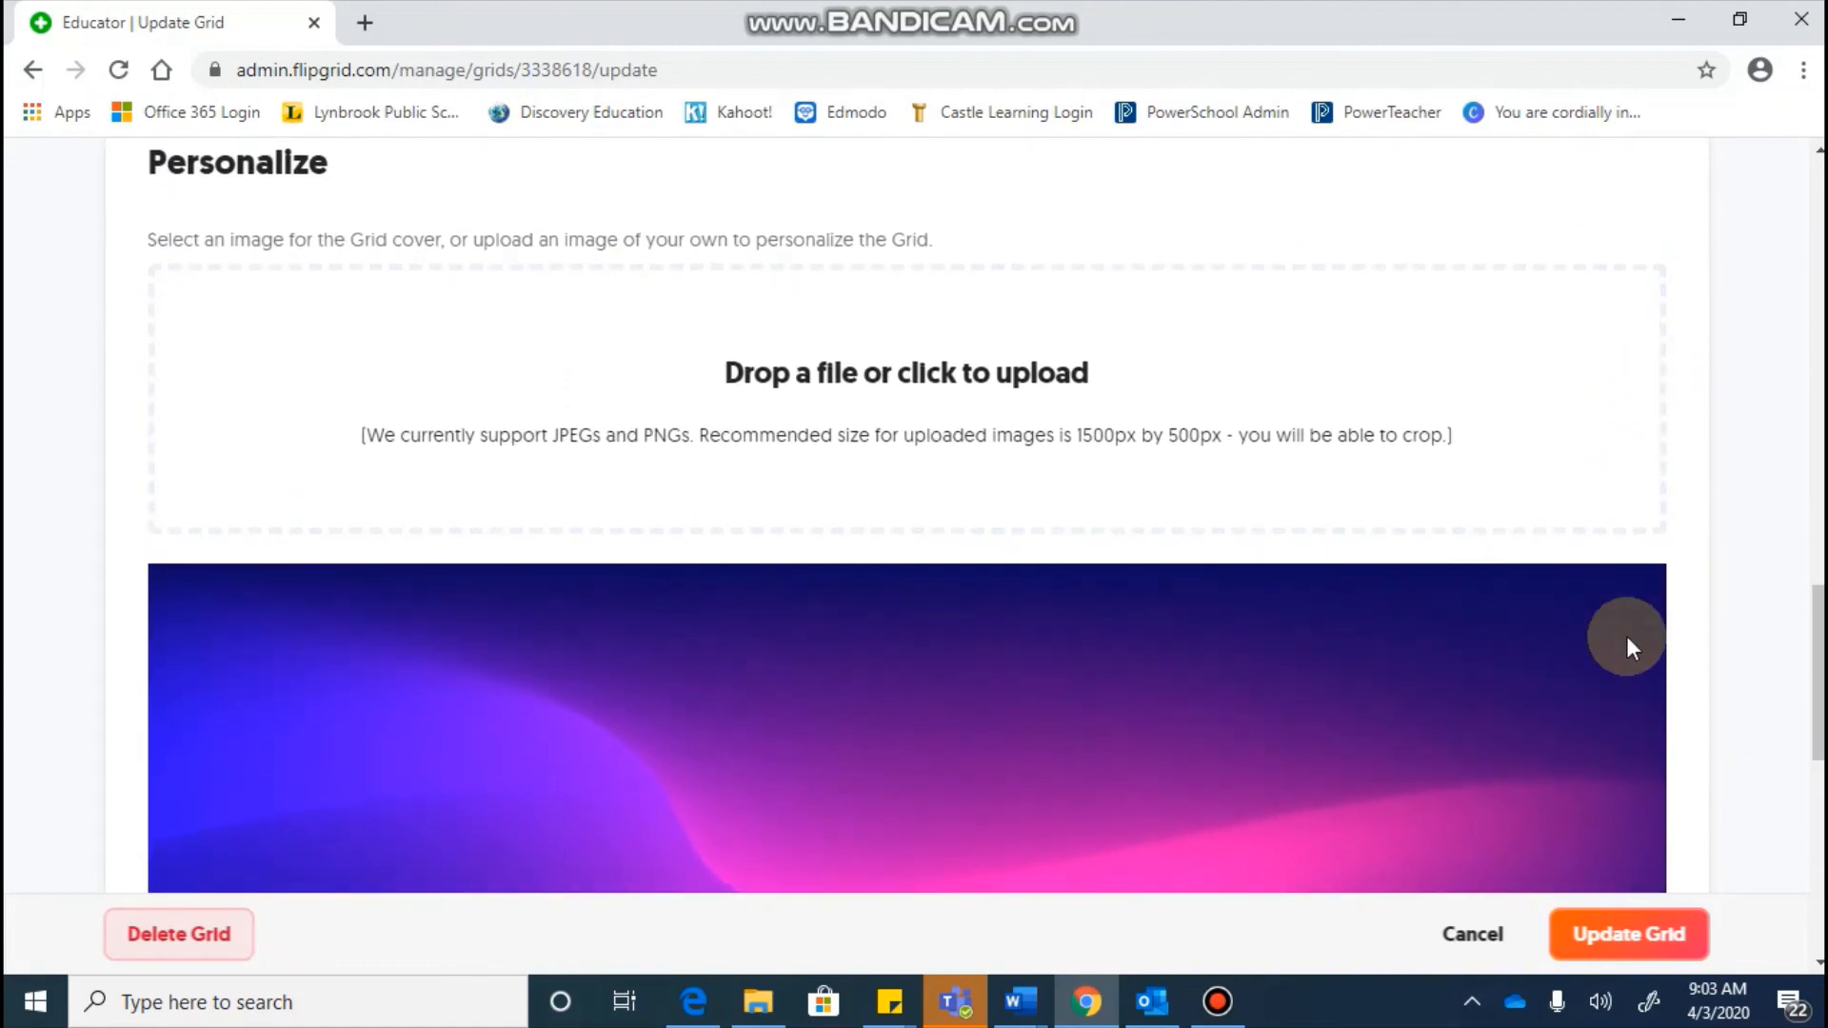
pyautogui.scroll(-1, 1626, 636)
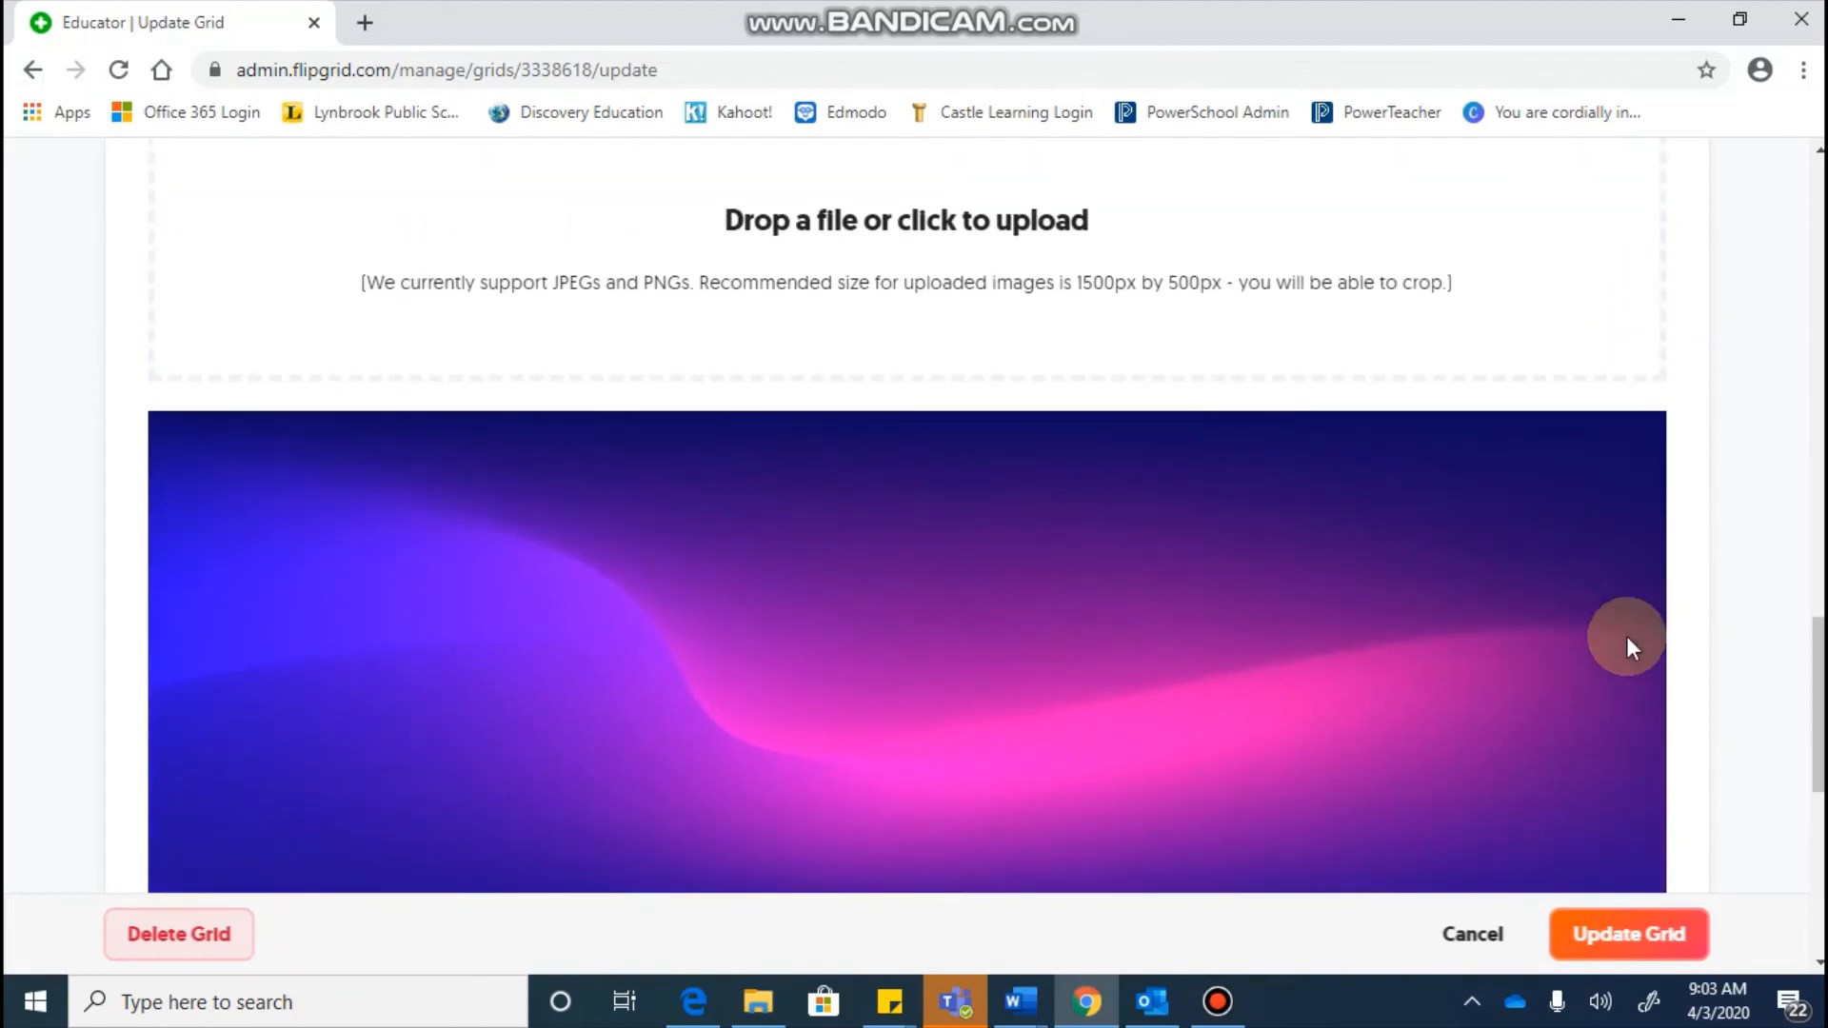
pyautogui.scroll(-5, 1626, 636)
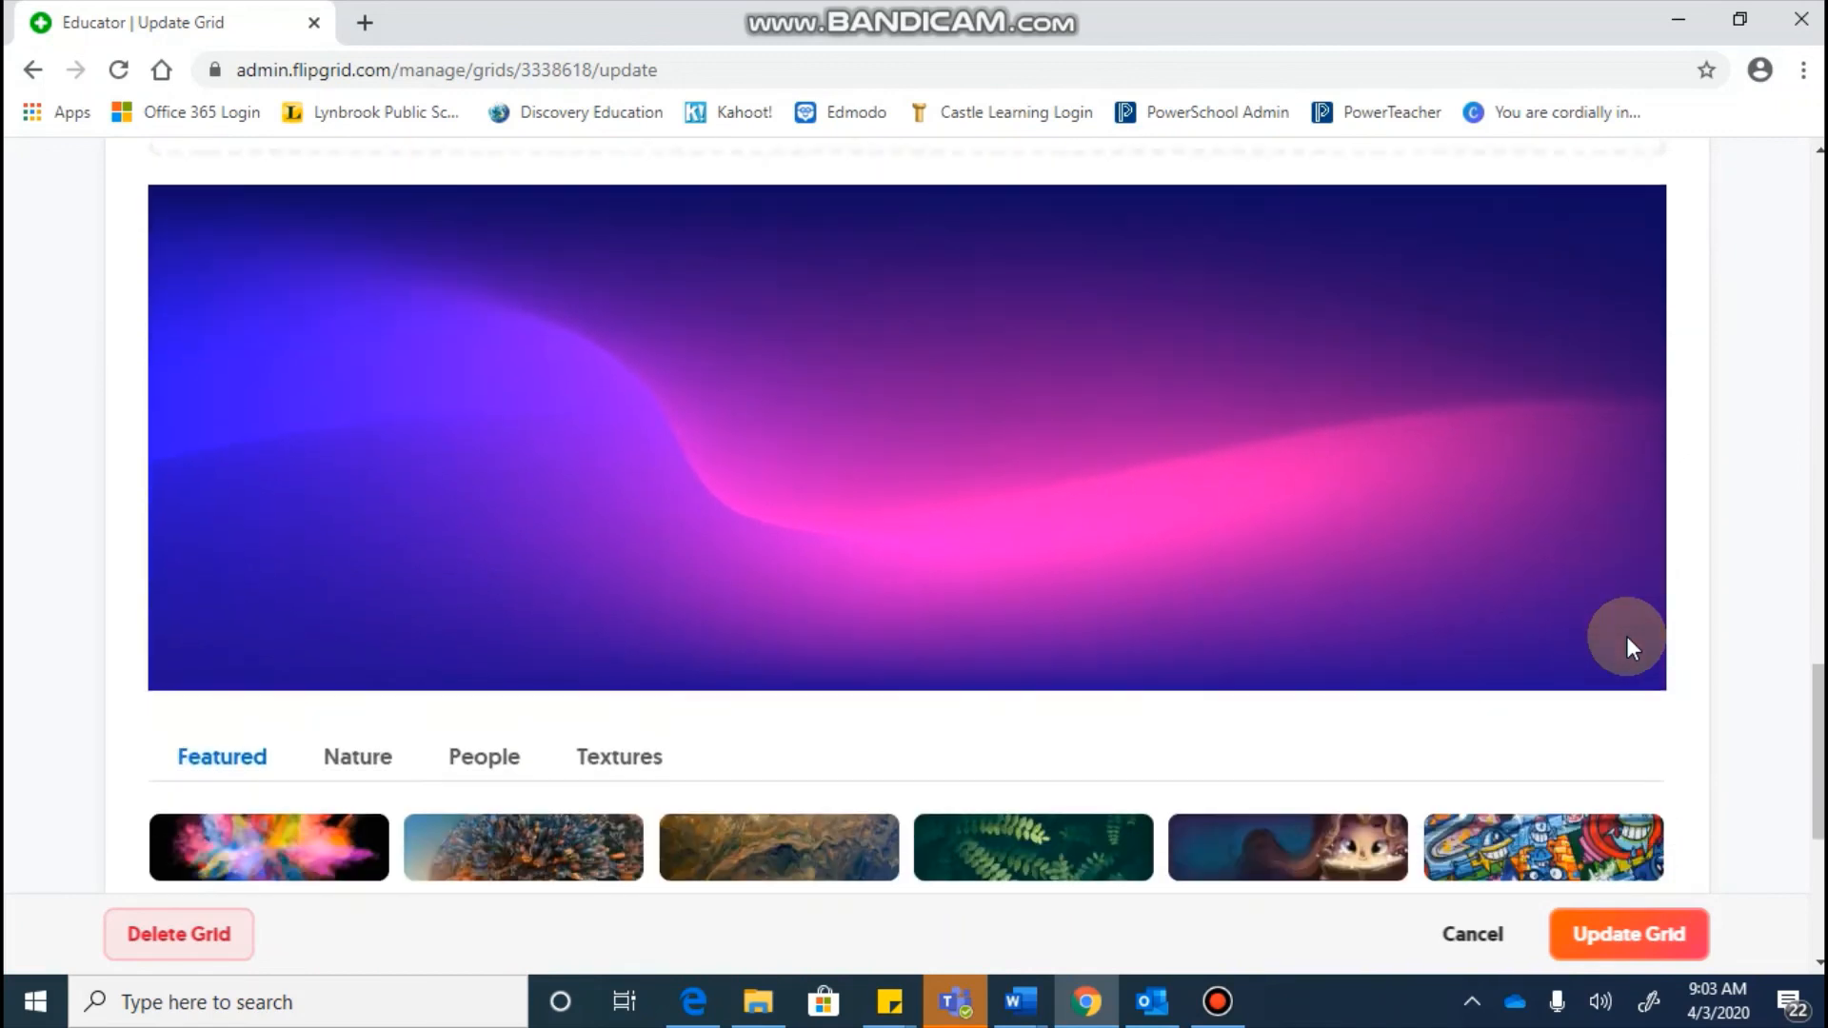
pyautogui.scroll(-1, 1630, 647)
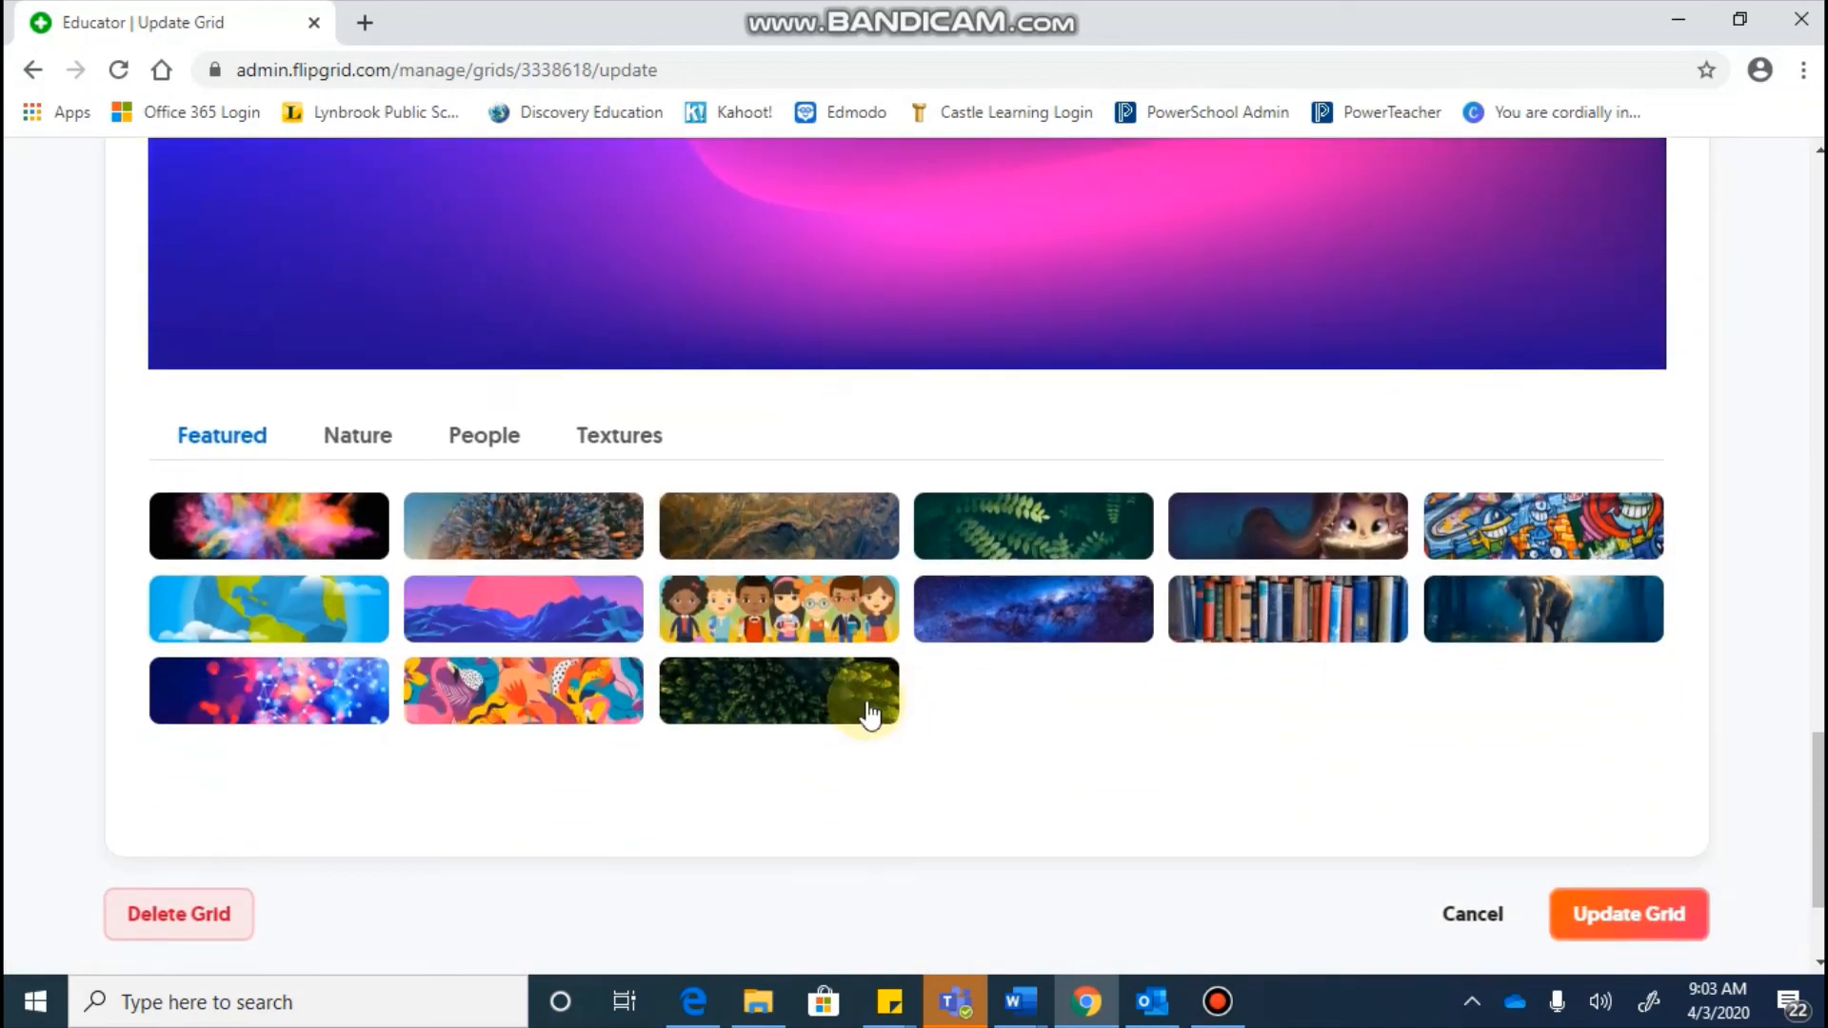
# Step: Choose the colourful paint-powder Featured image as the grid cover and save the grid
pyautogui.click(279, 533)
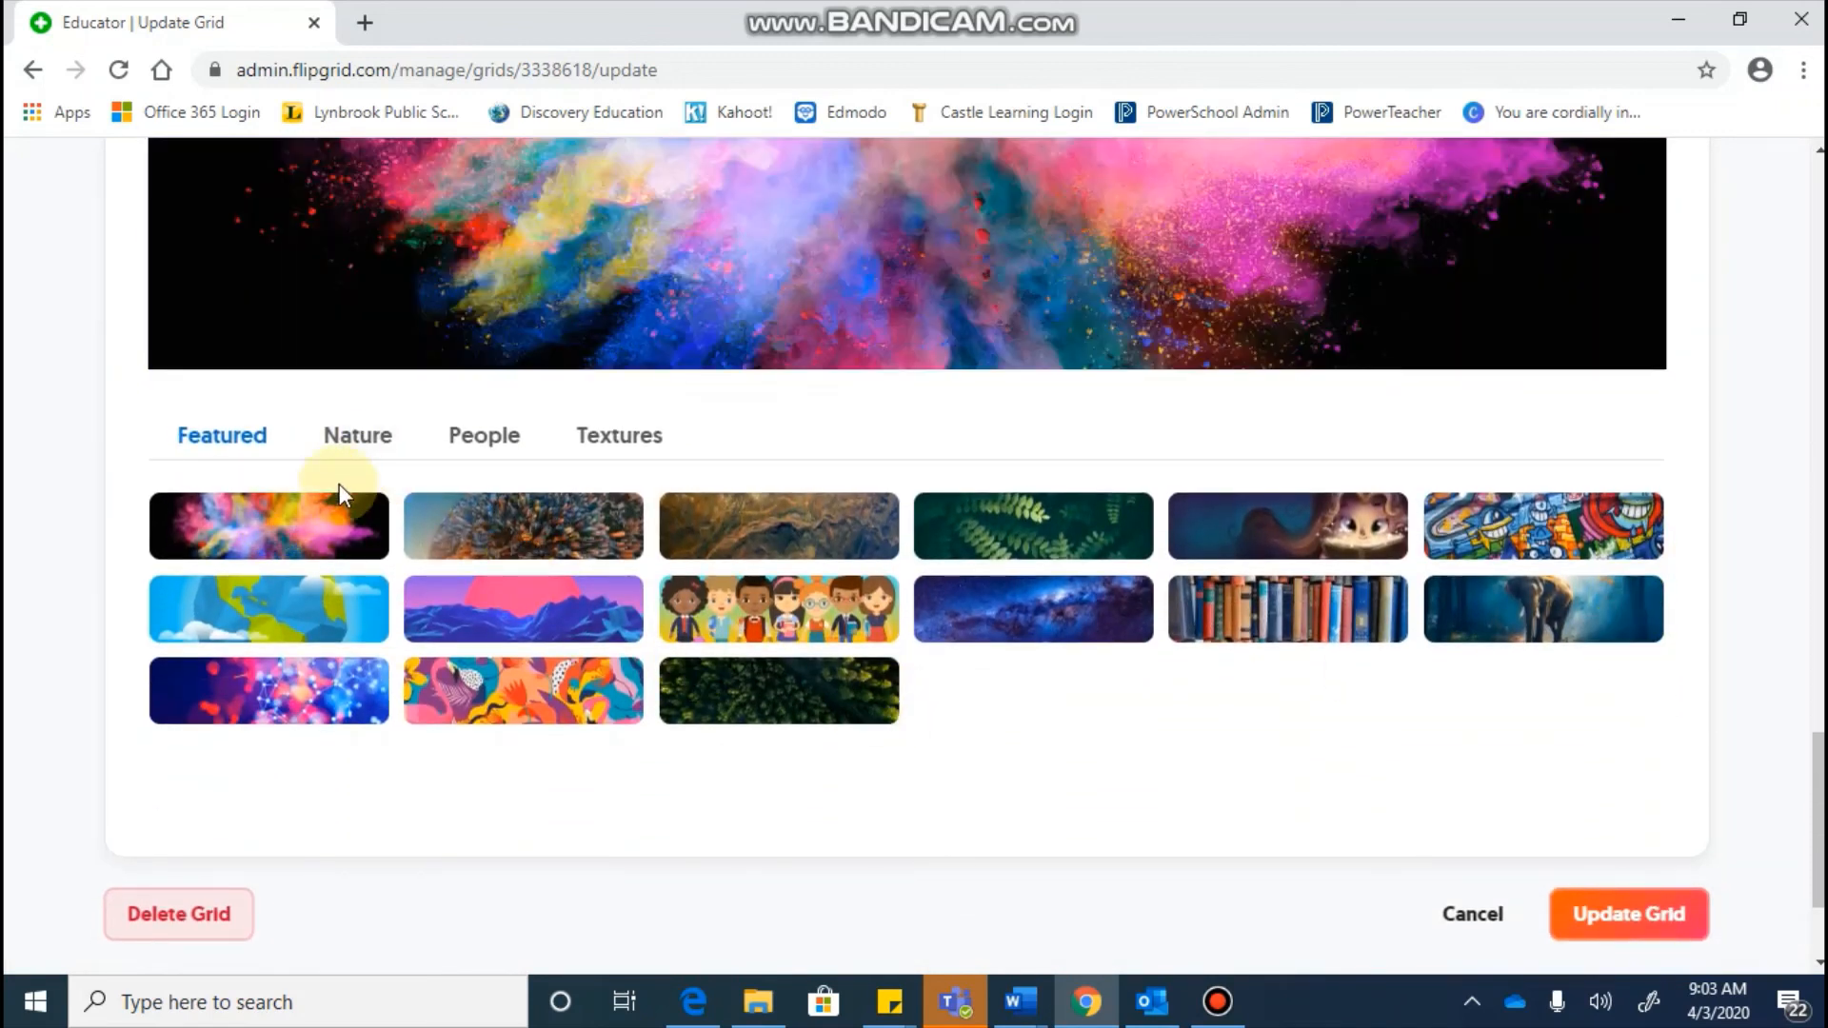
pyautogui.click(359, 438)
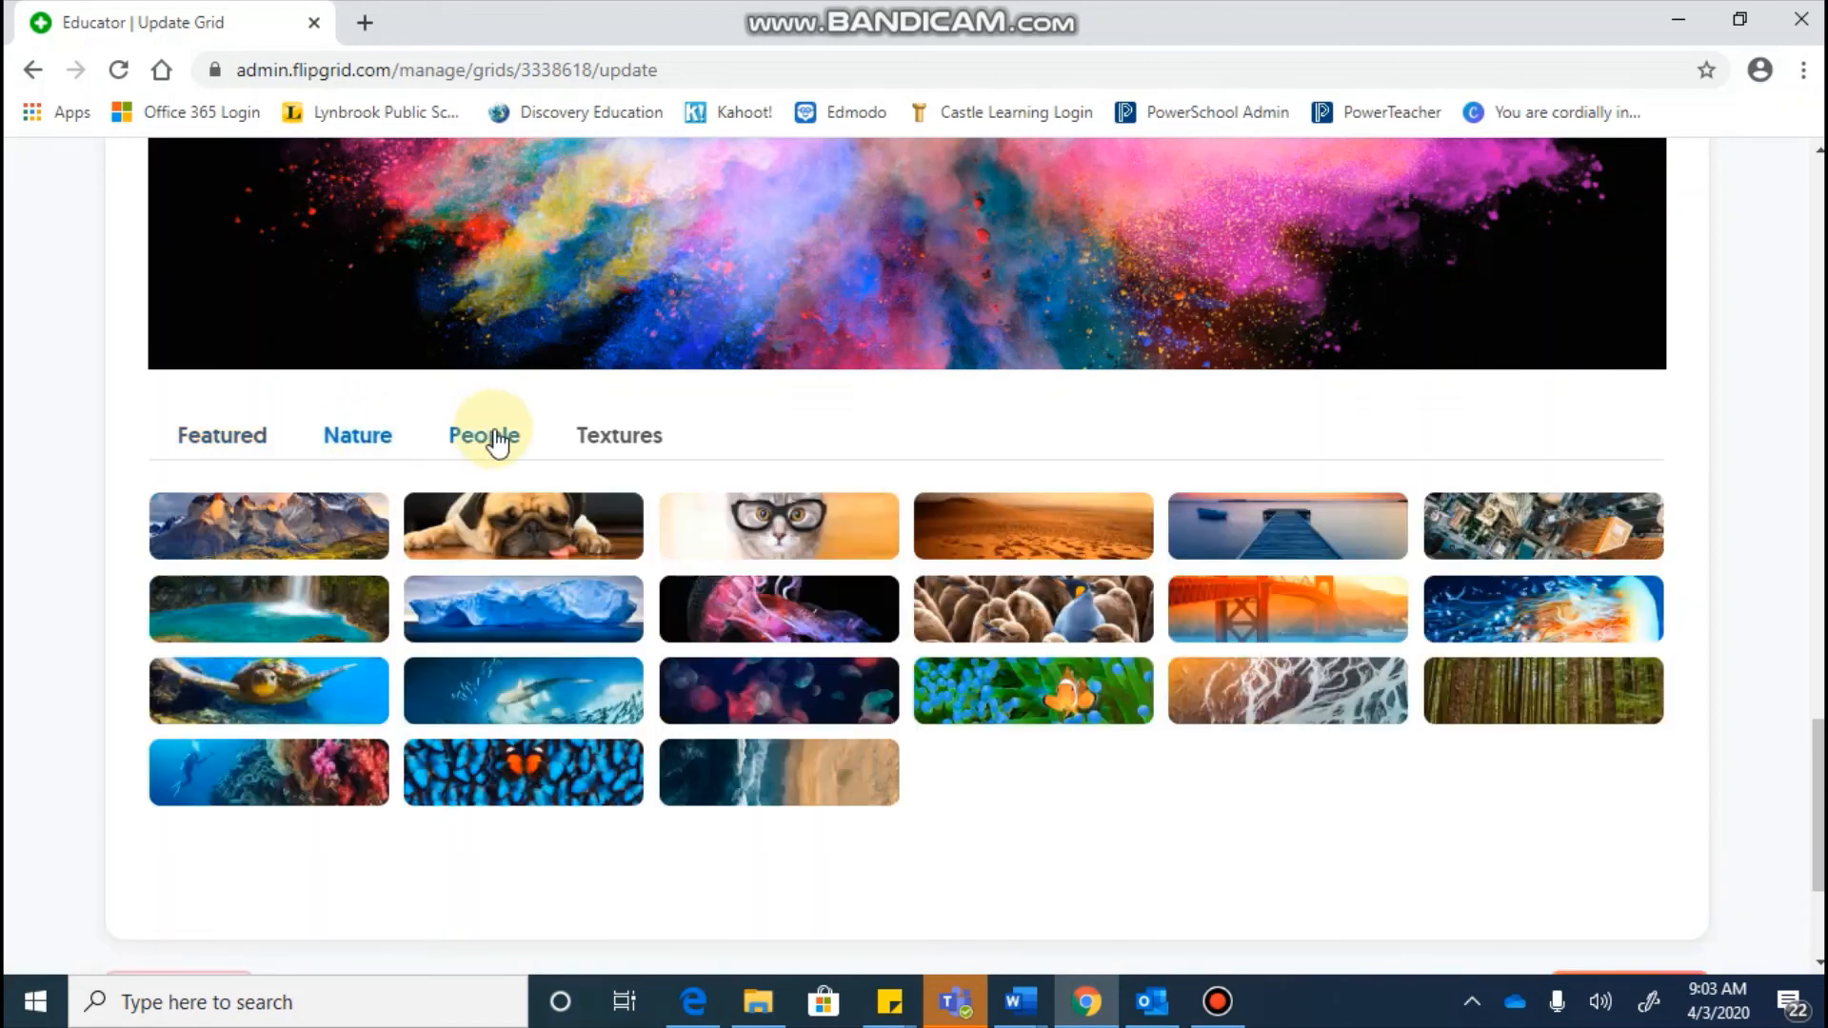
pyautogui.click(483, 439)
pyautogui.click(612, 444)
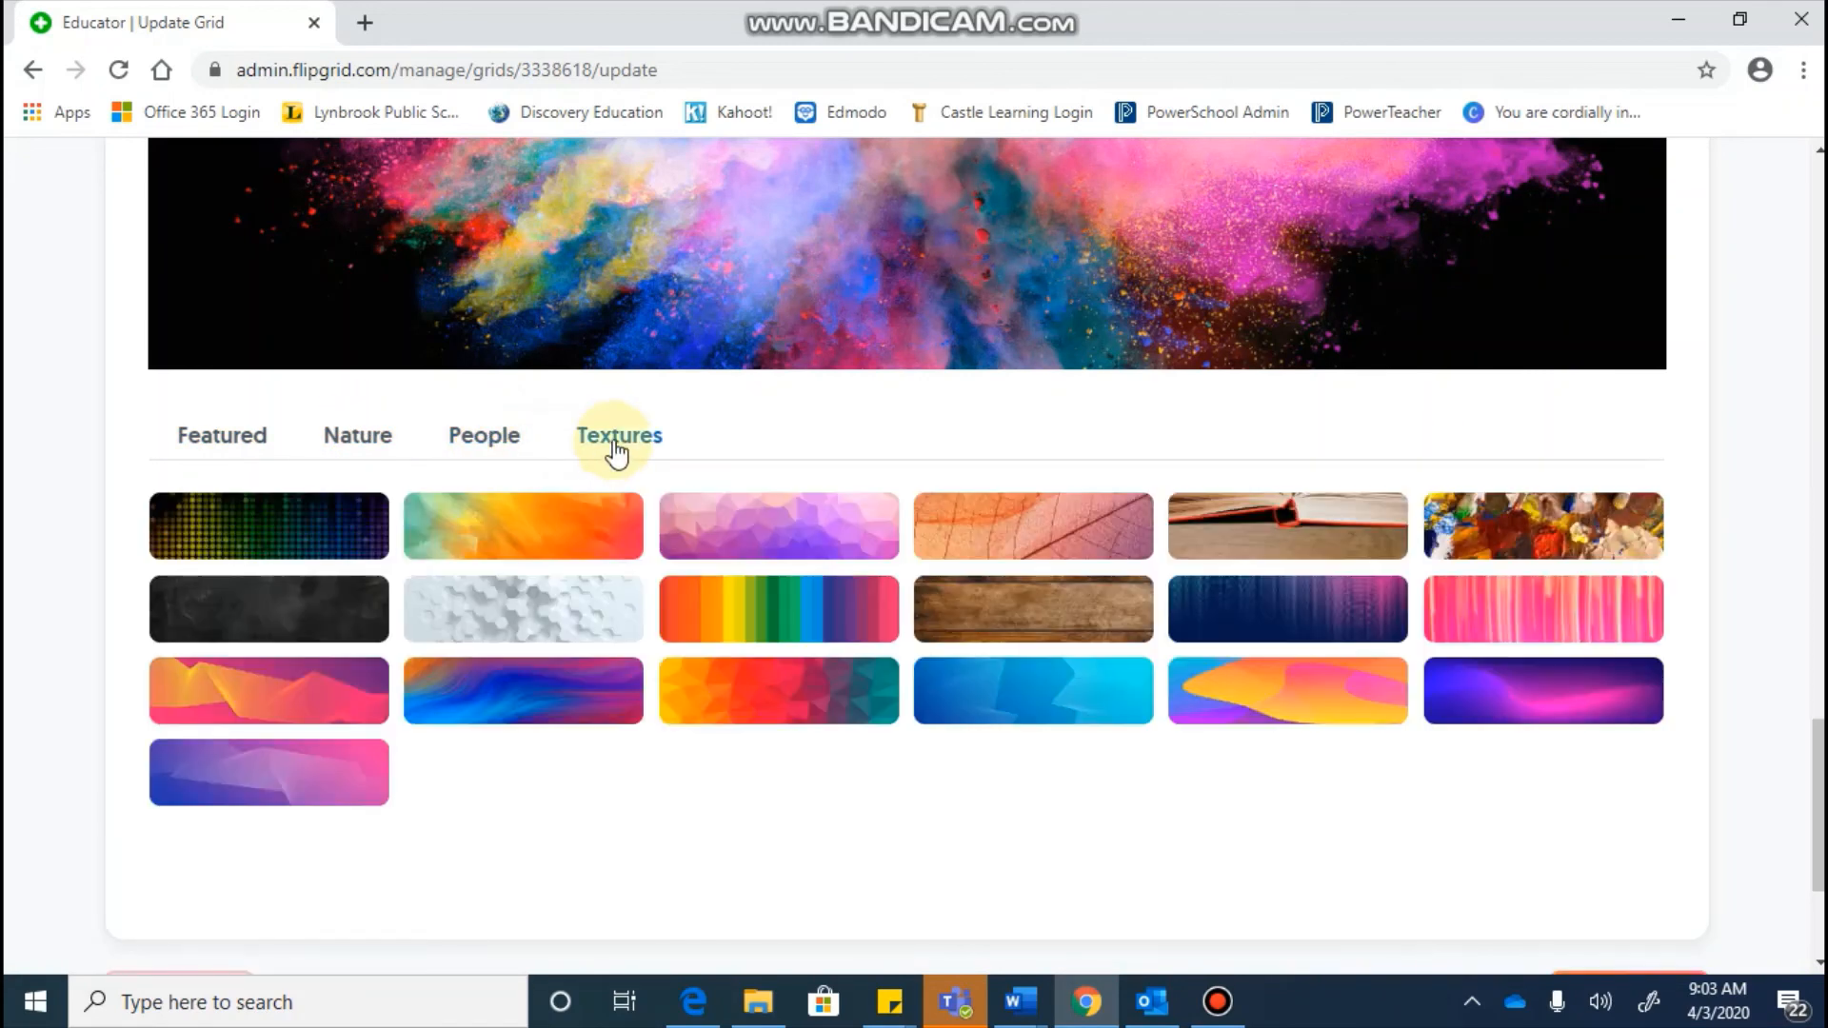
pyautogui.click(253, 448)
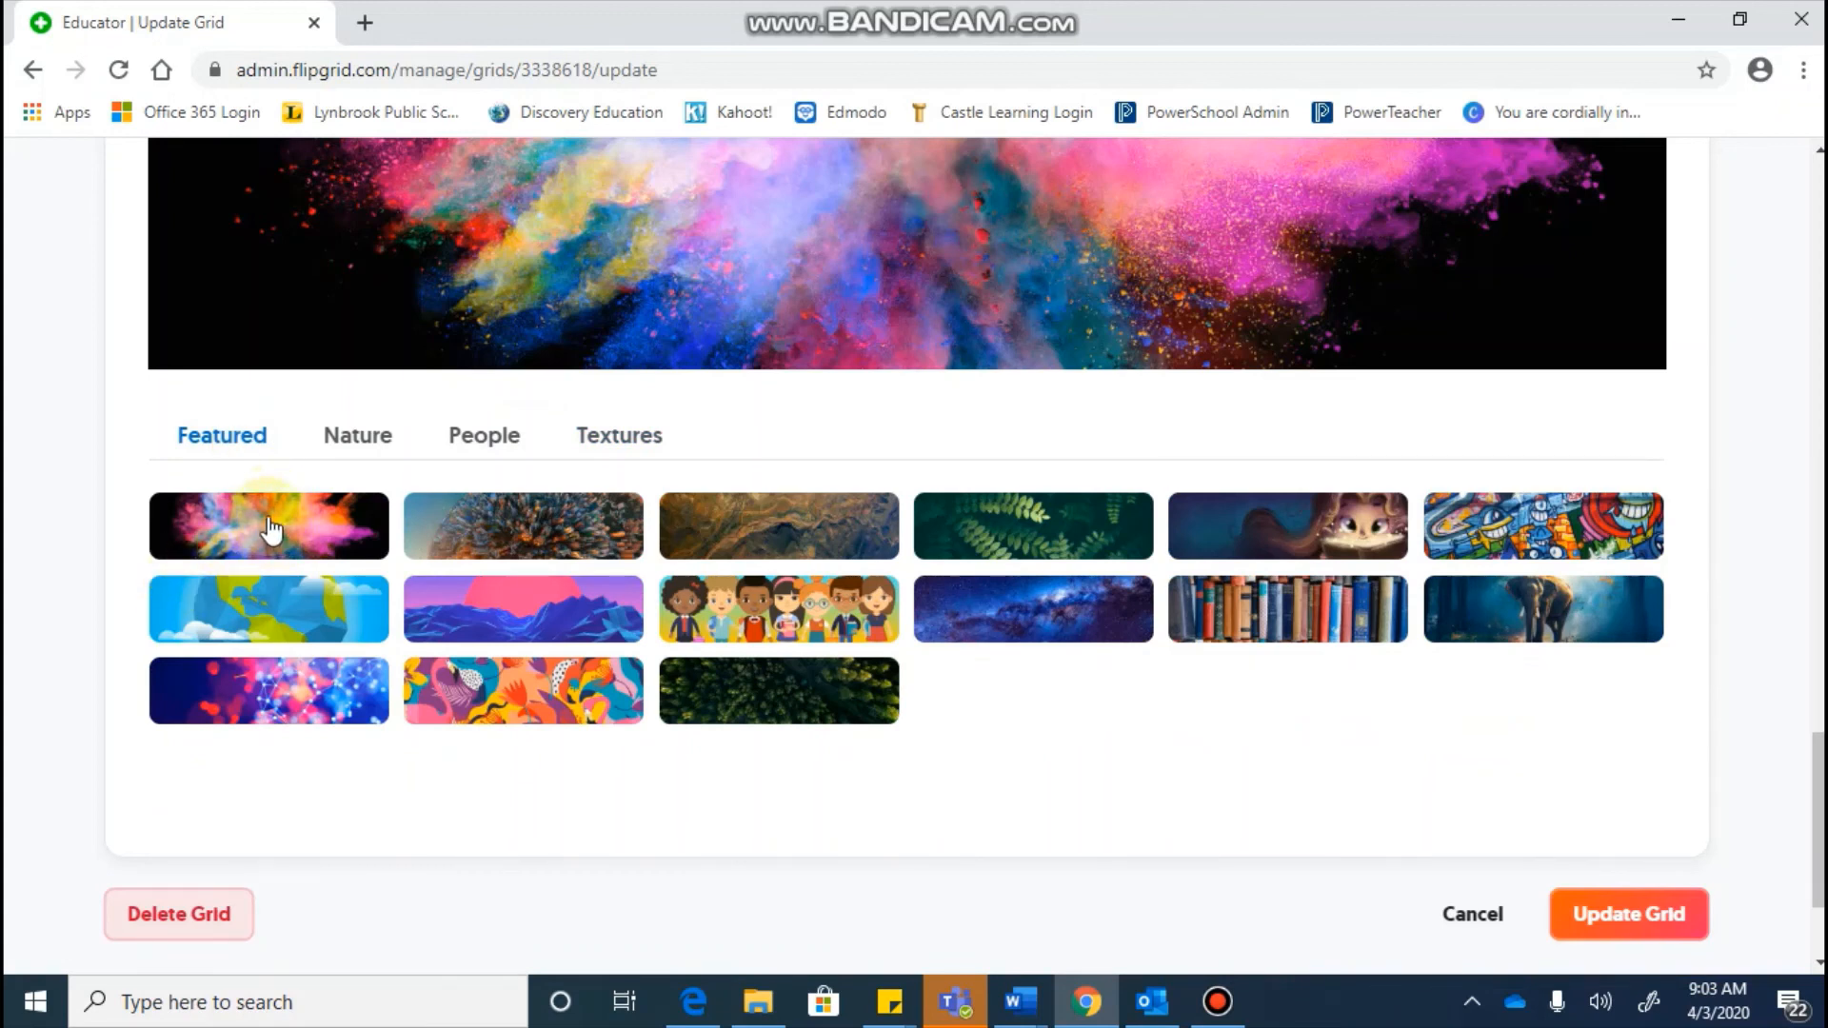
pyautogui.click(1615, 909)
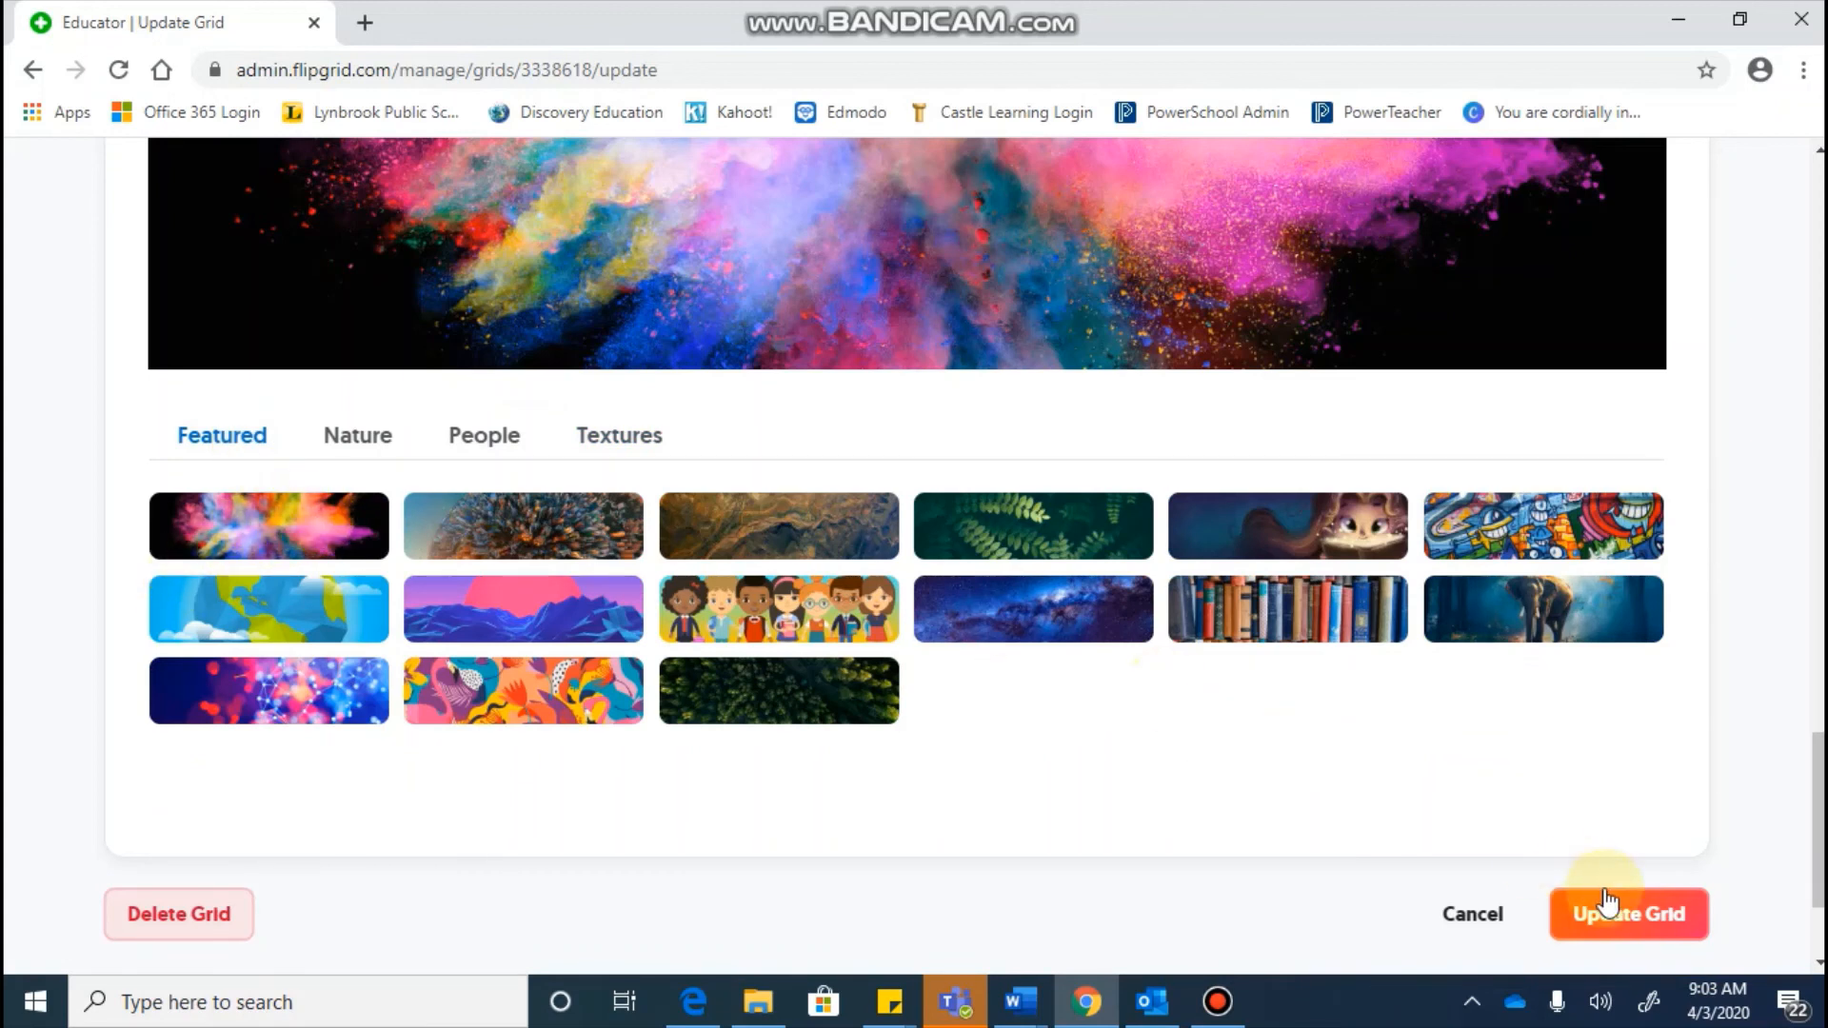
pyautogui.click(1665, 909)
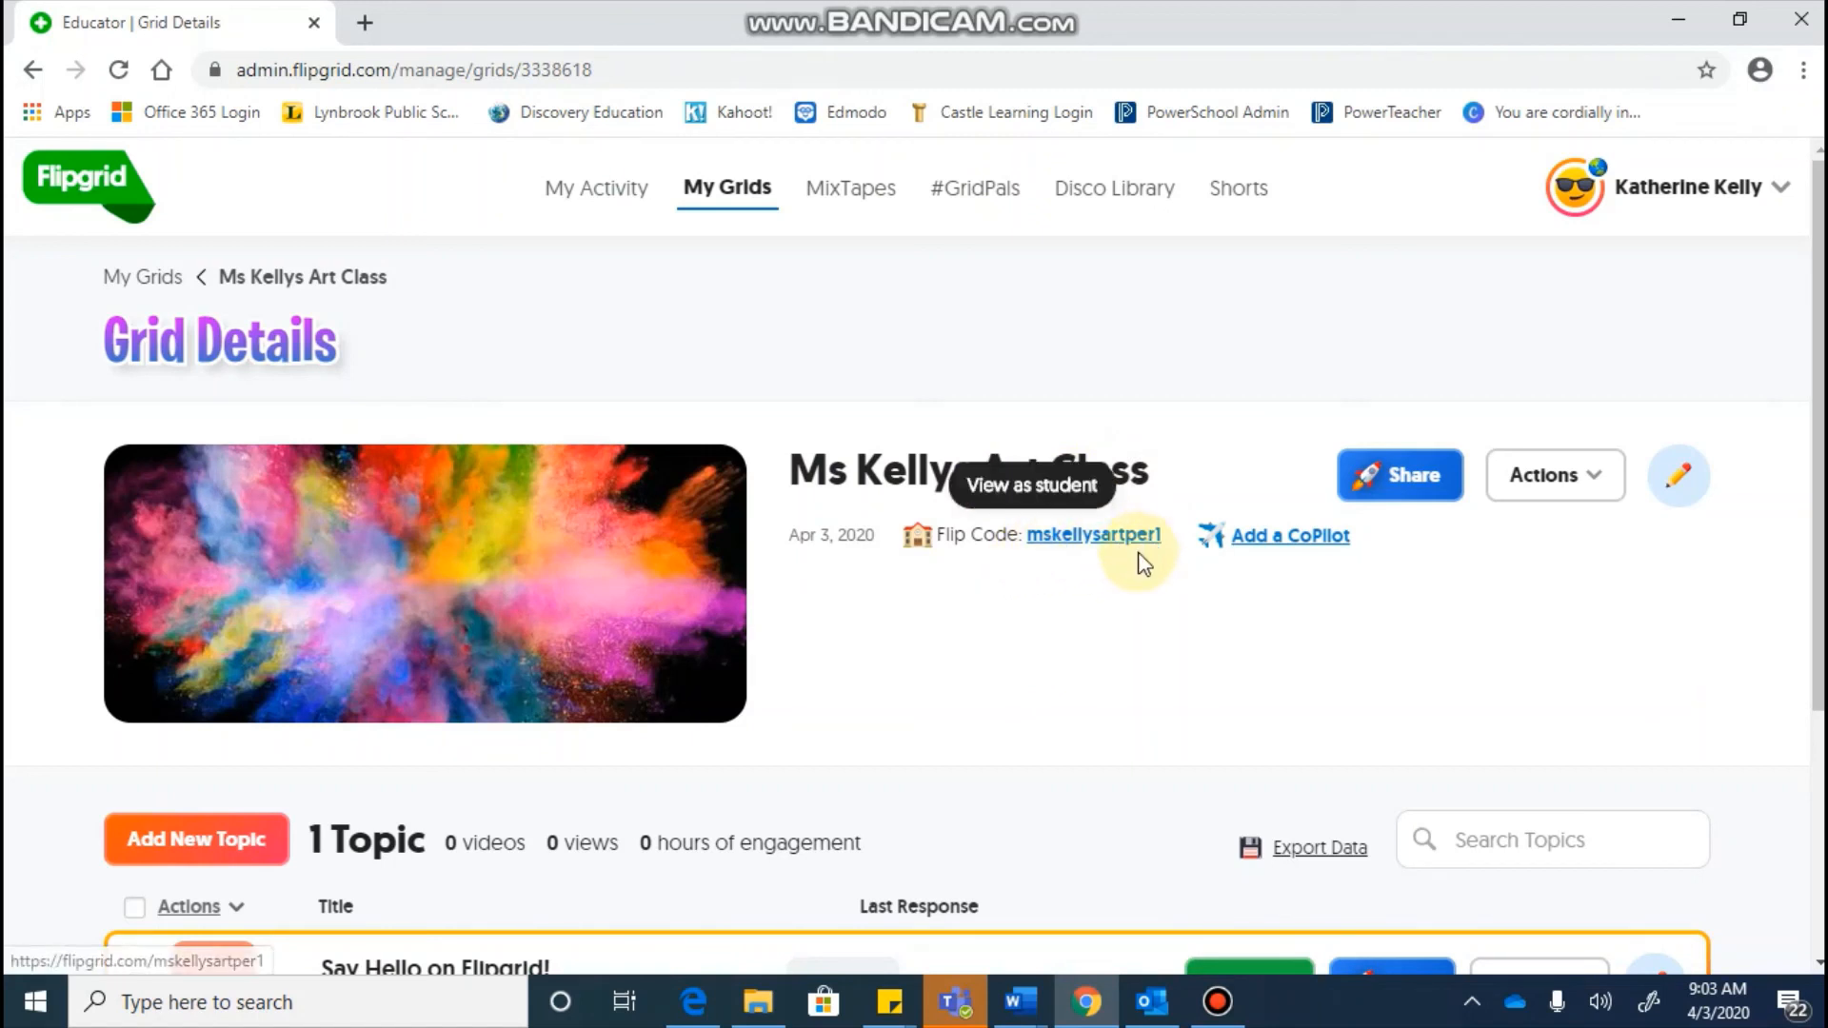
pyautogui.click(1416, 481)
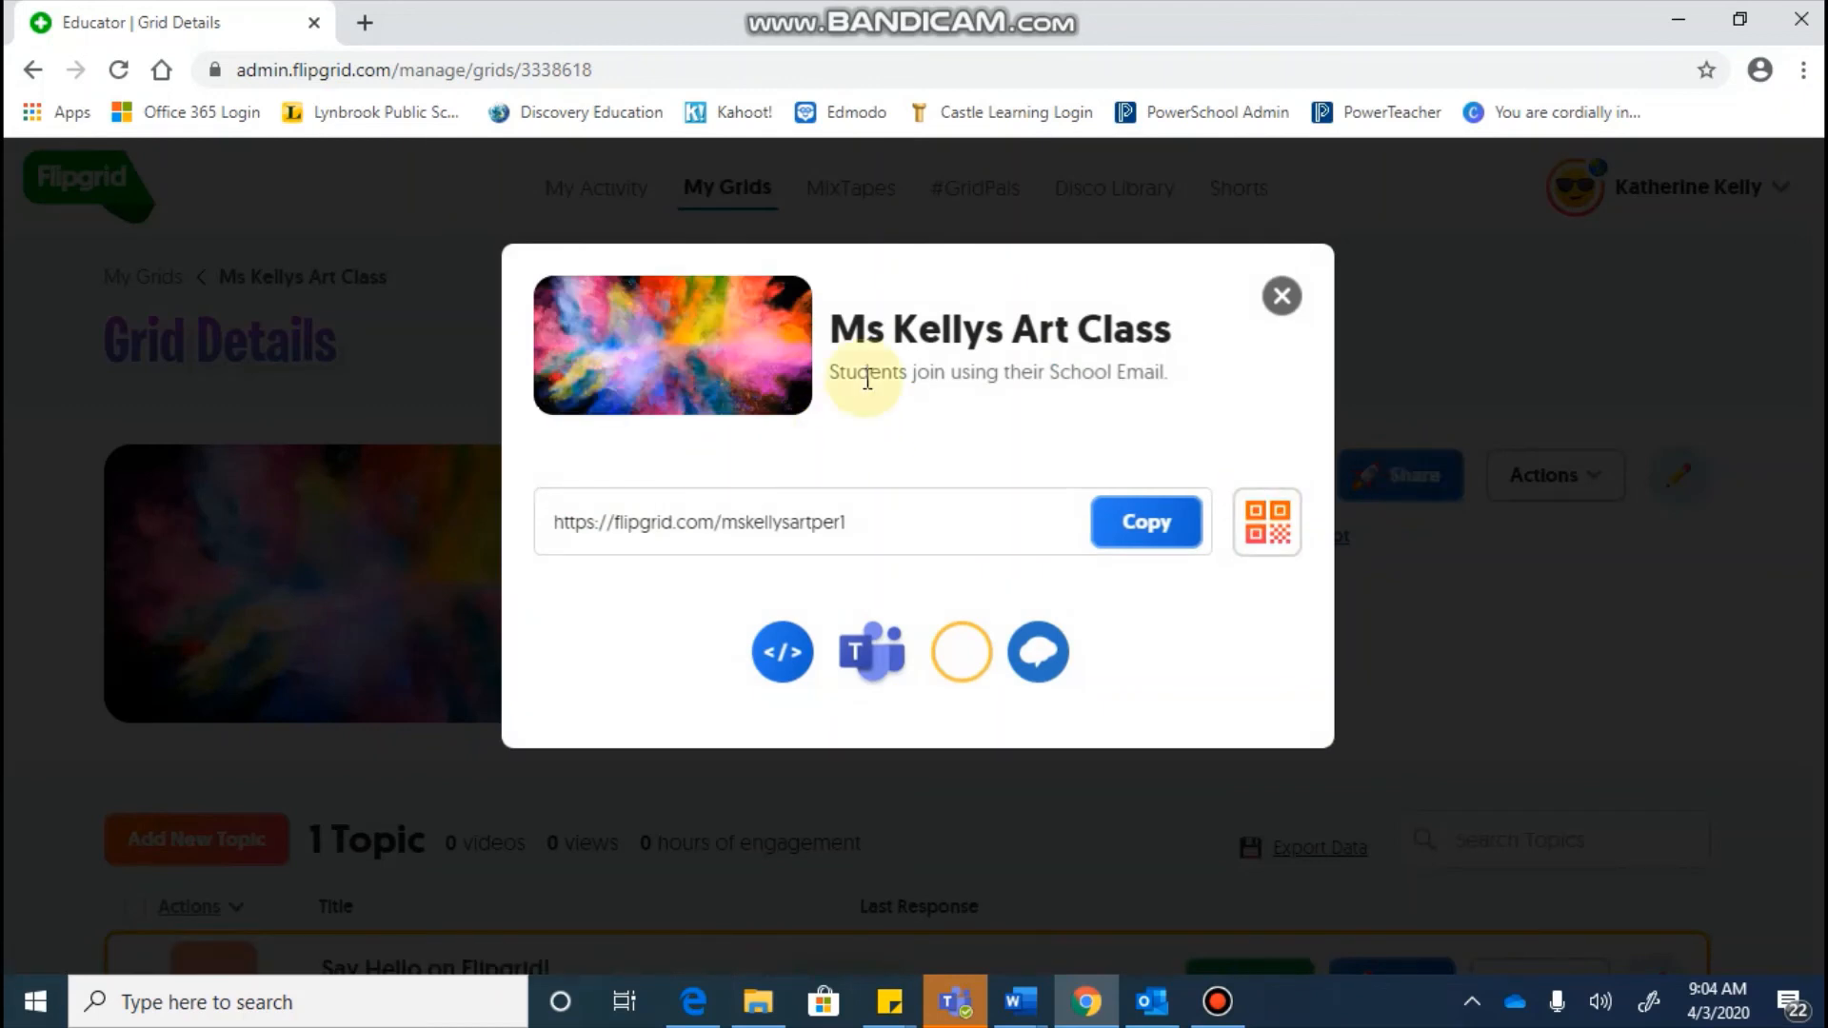
pyautogui.click(1162, 531)
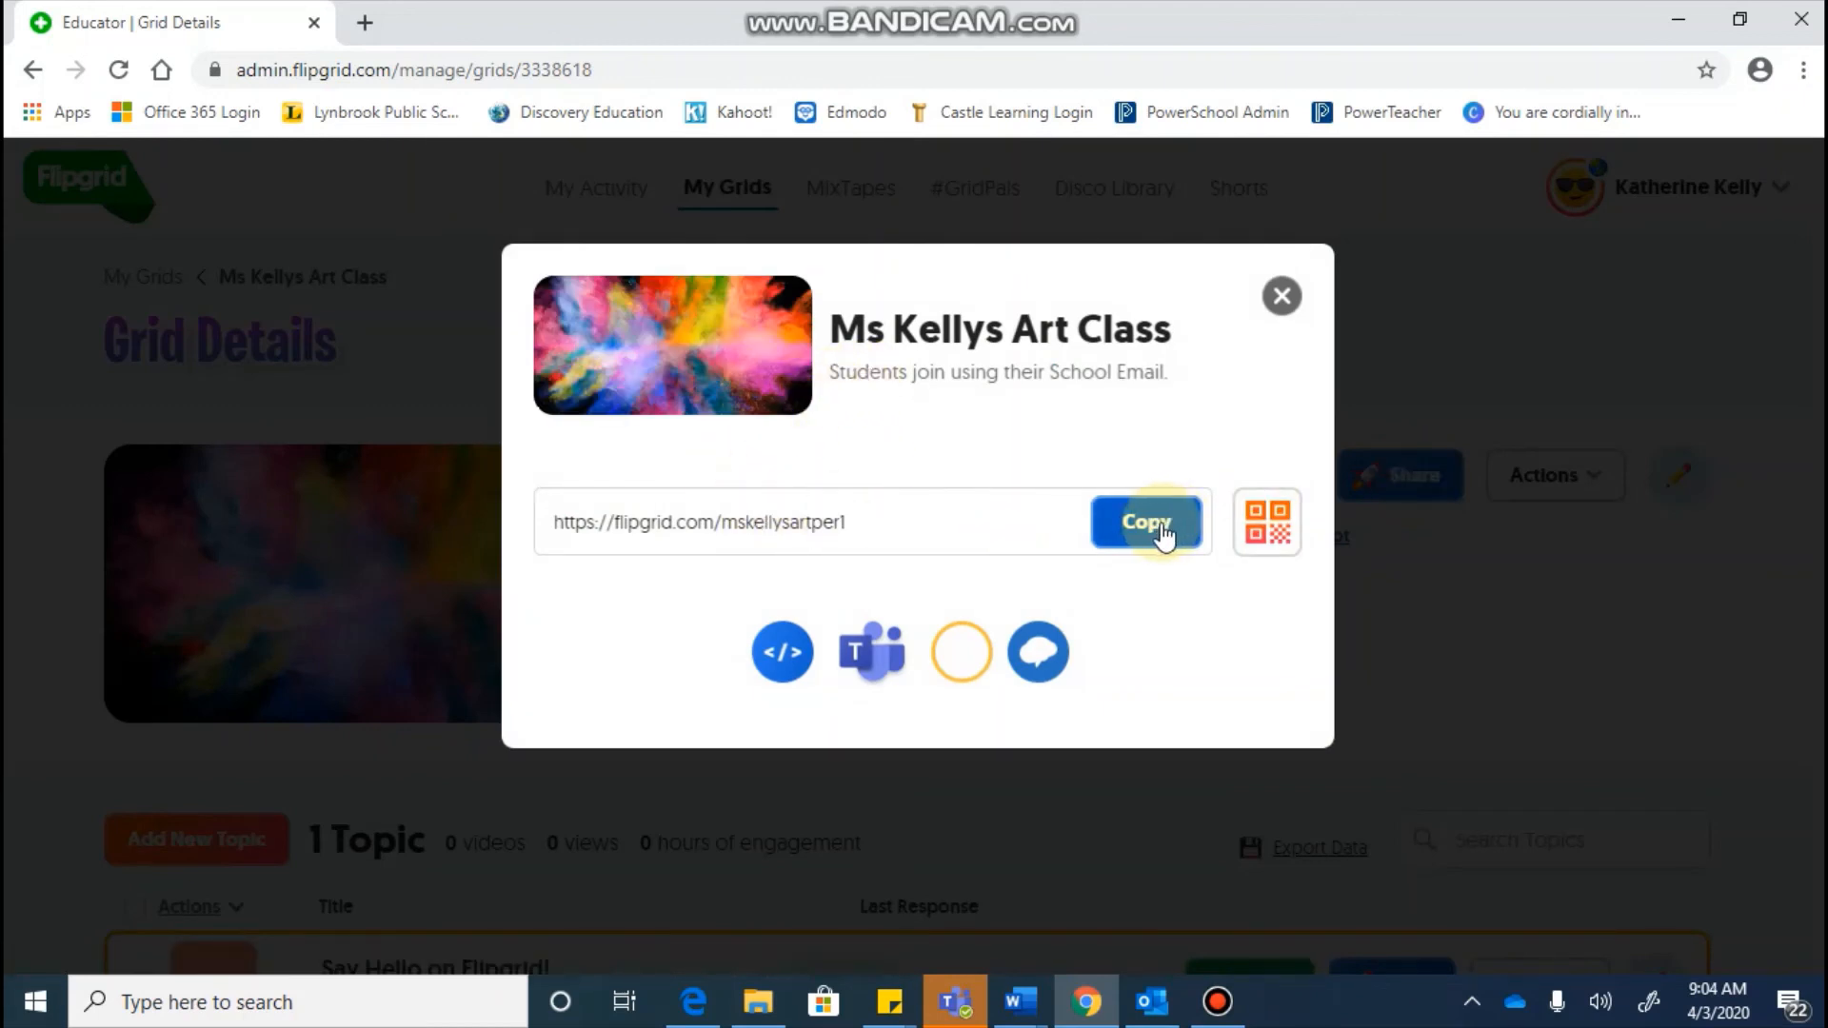